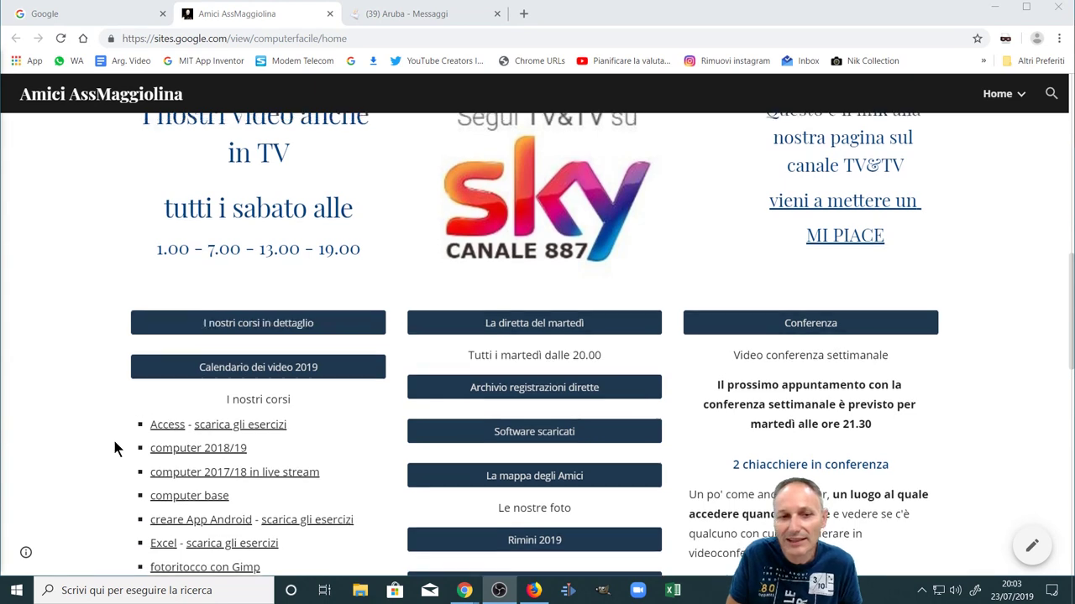
Create a new desktop folder named Fatture and place it in the same row as the Salvataggio icon
scroll(115, 449, up, 10)
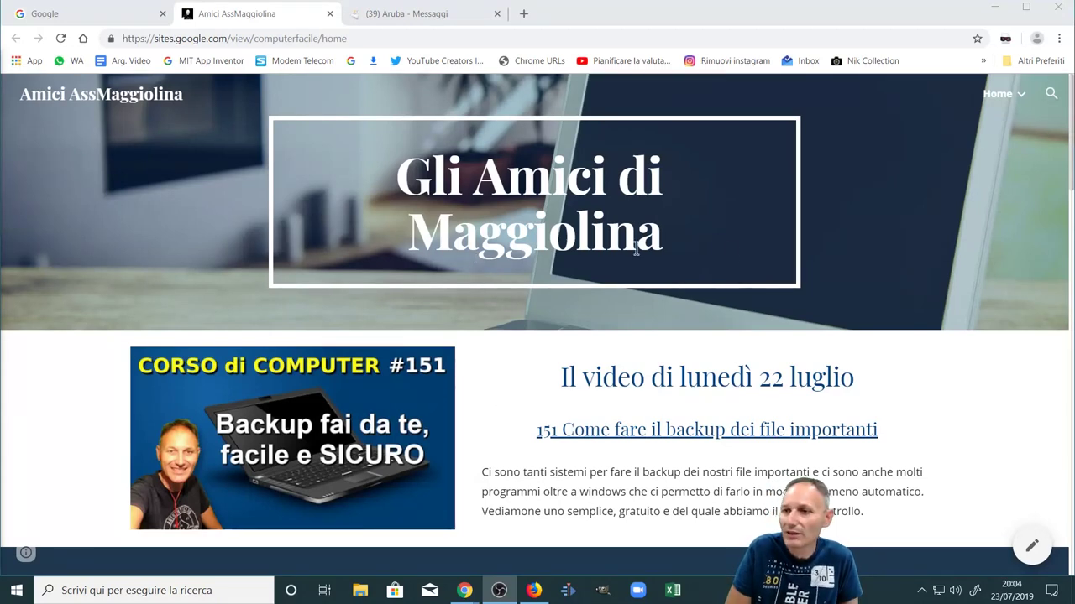
click(992, 12)
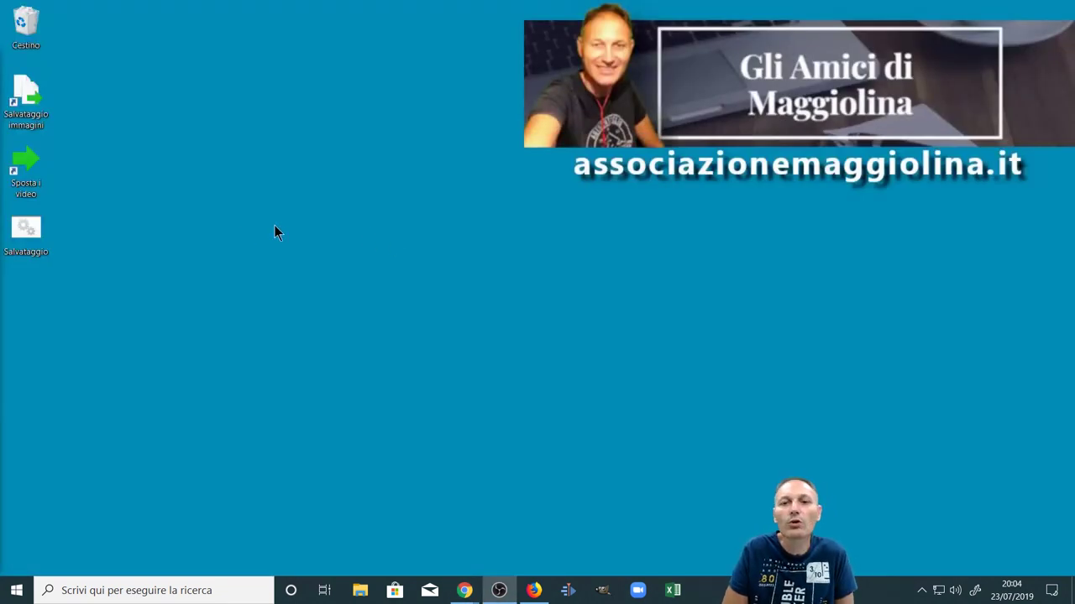
right_click(194, 154)
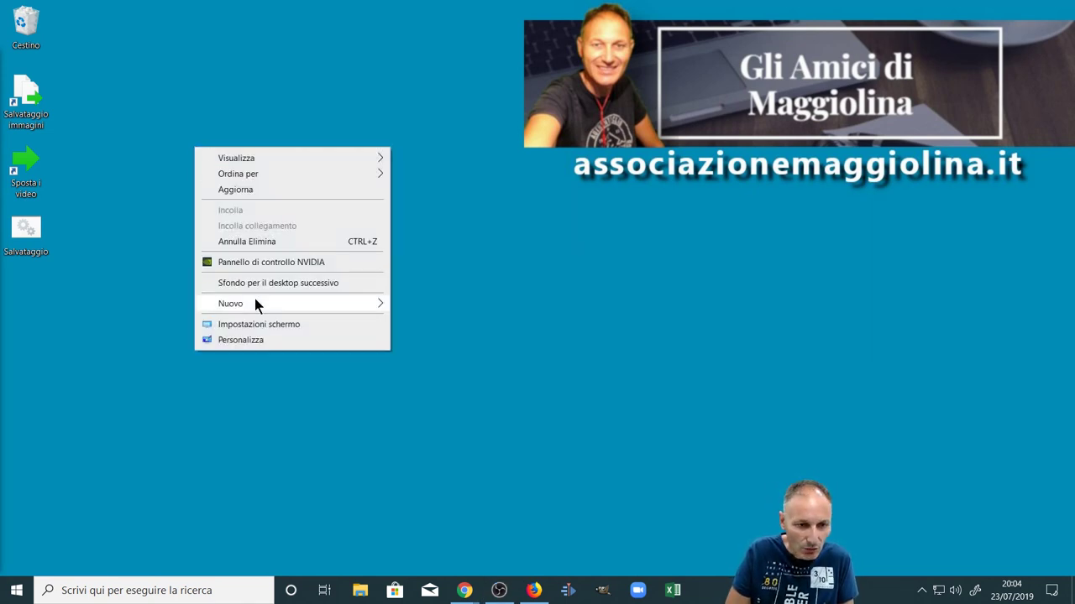
mouse_move(254, 301)
click(439, 306)
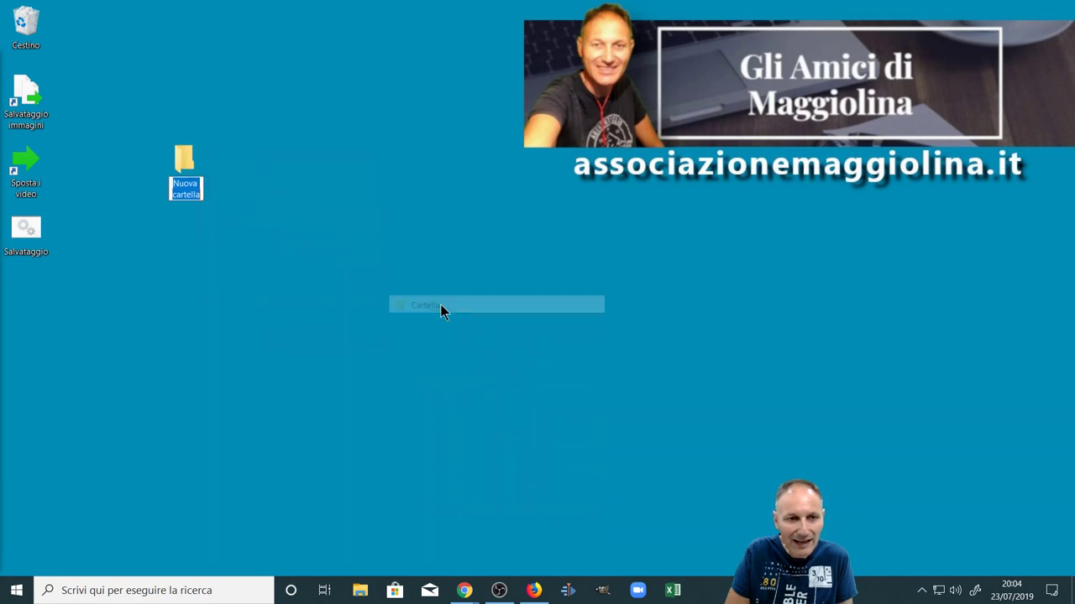
text(Fatture)
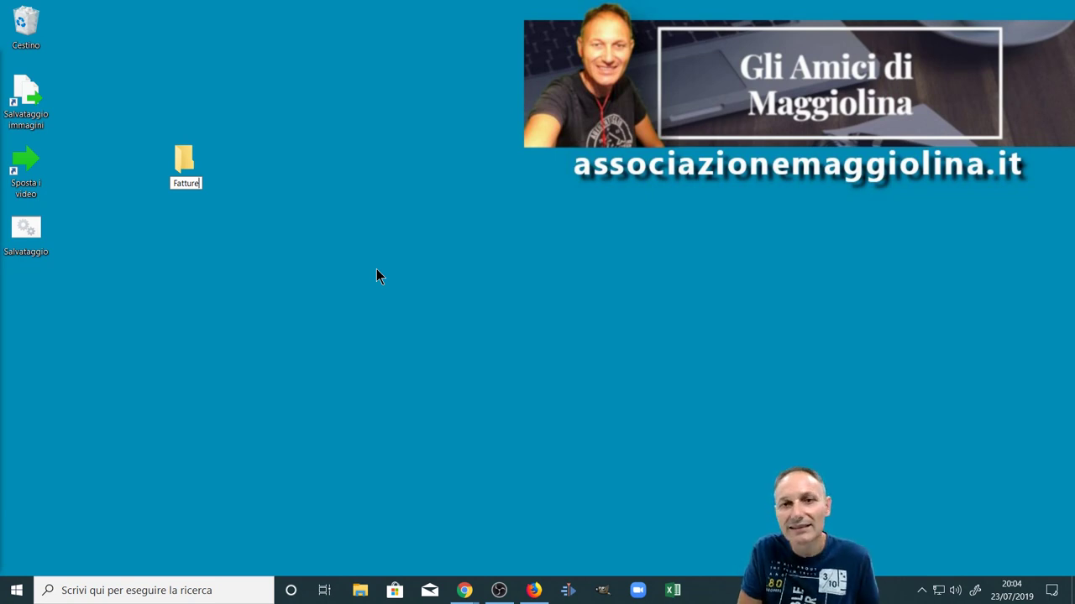
key(Return)
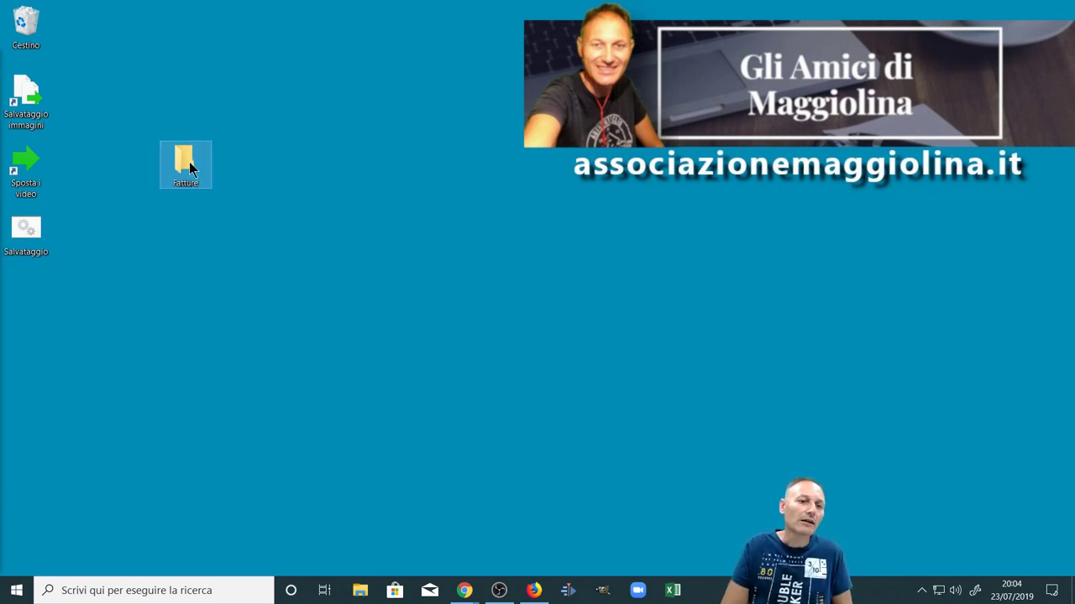
drag(187, 161, 108, 226)
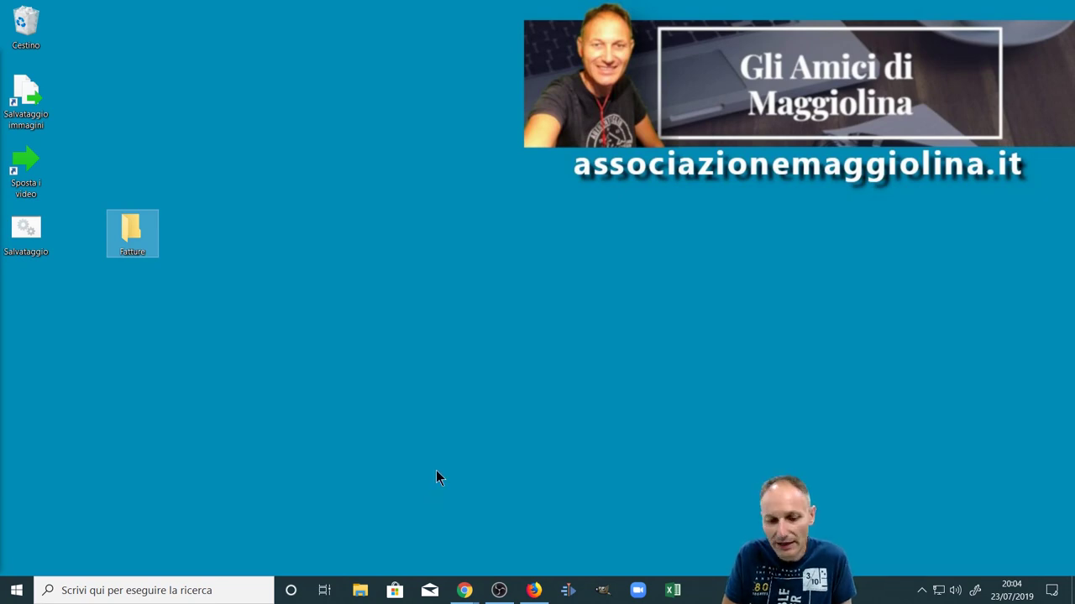
Switch to Gmail in Firefox and save the invoice email's PDF attachment to the computer
click(534, 591)
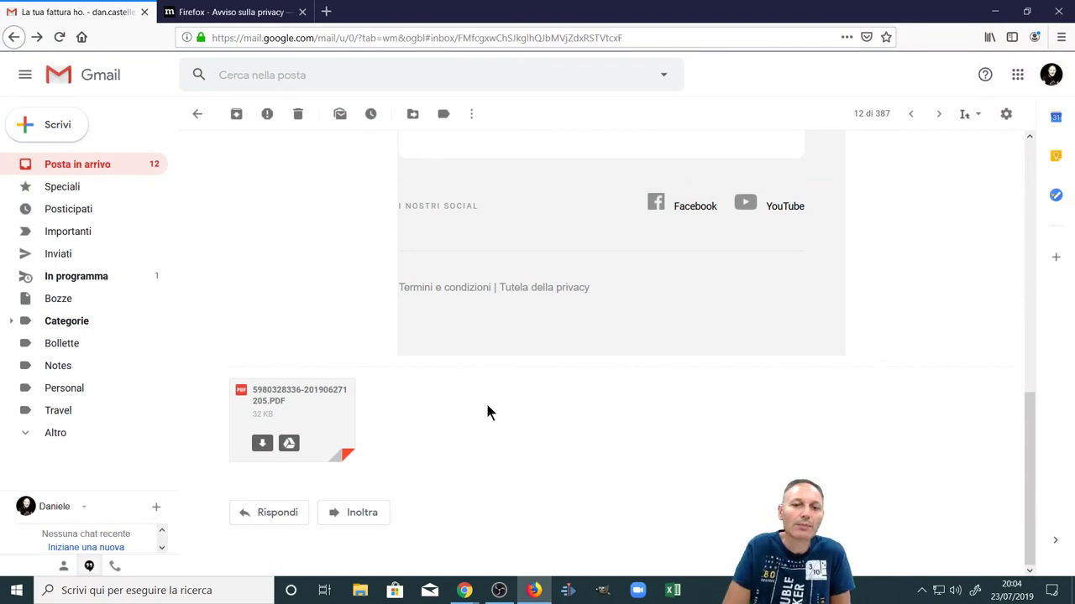
scroll(485, 411, up, 2)
scroll(474, 445, down, 2)
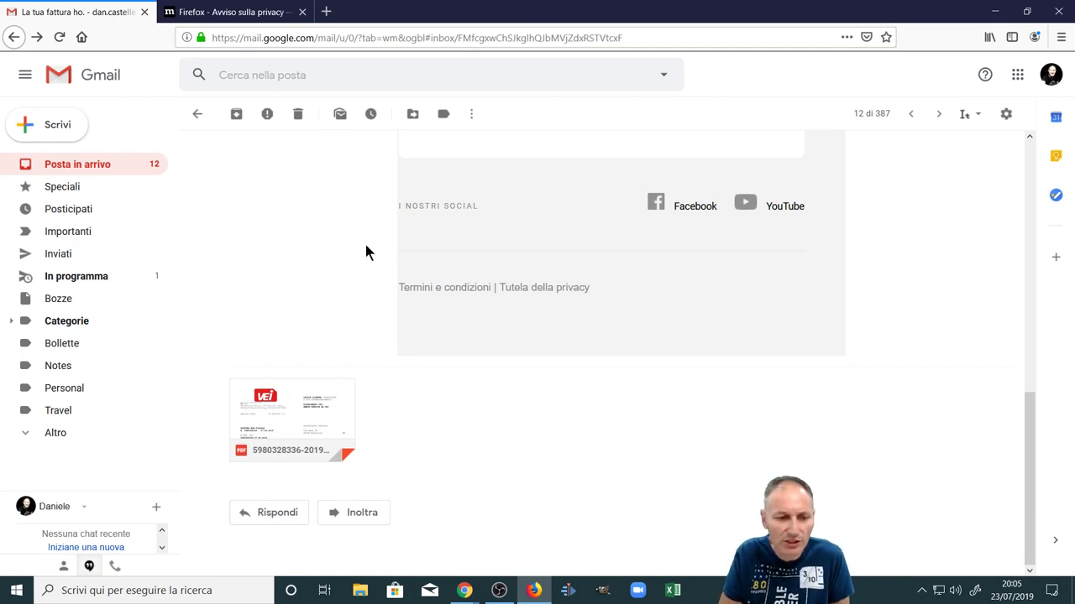
mouse_move(292, 434)
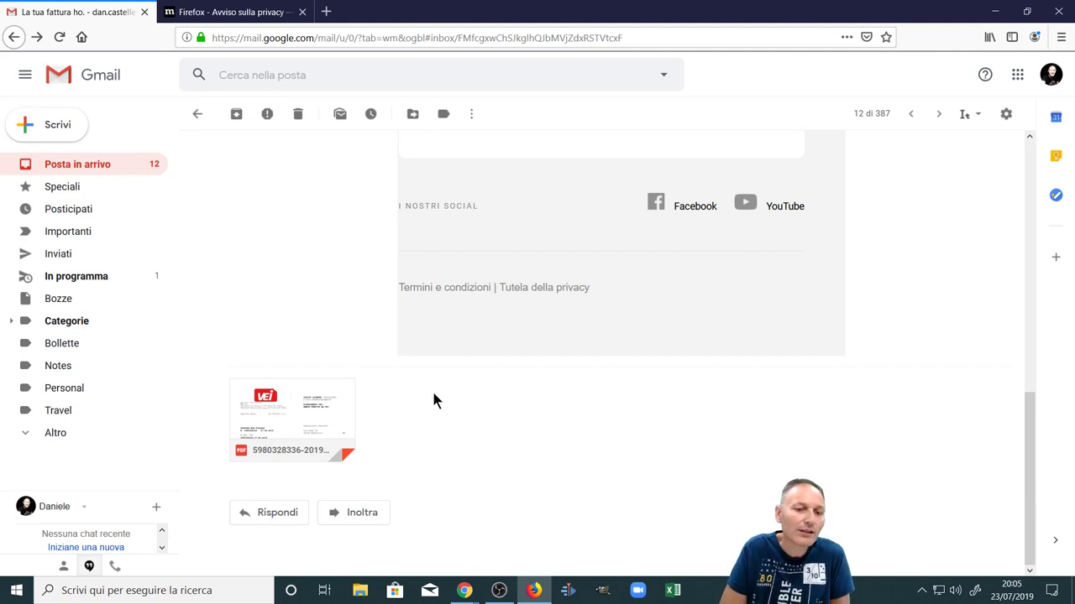
mouse_move(342, 392)
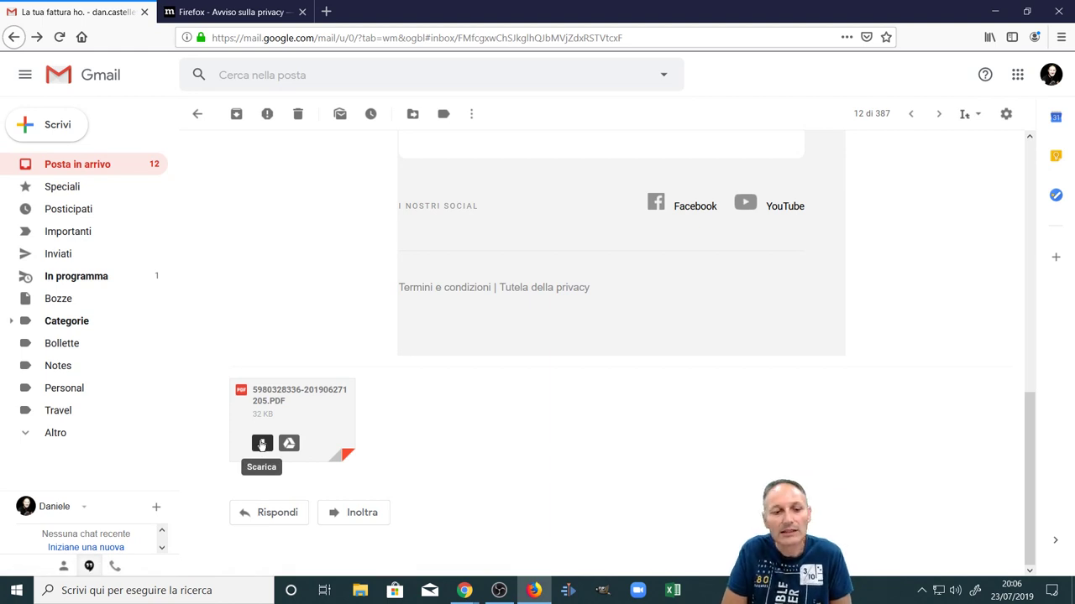
click(262, 445)
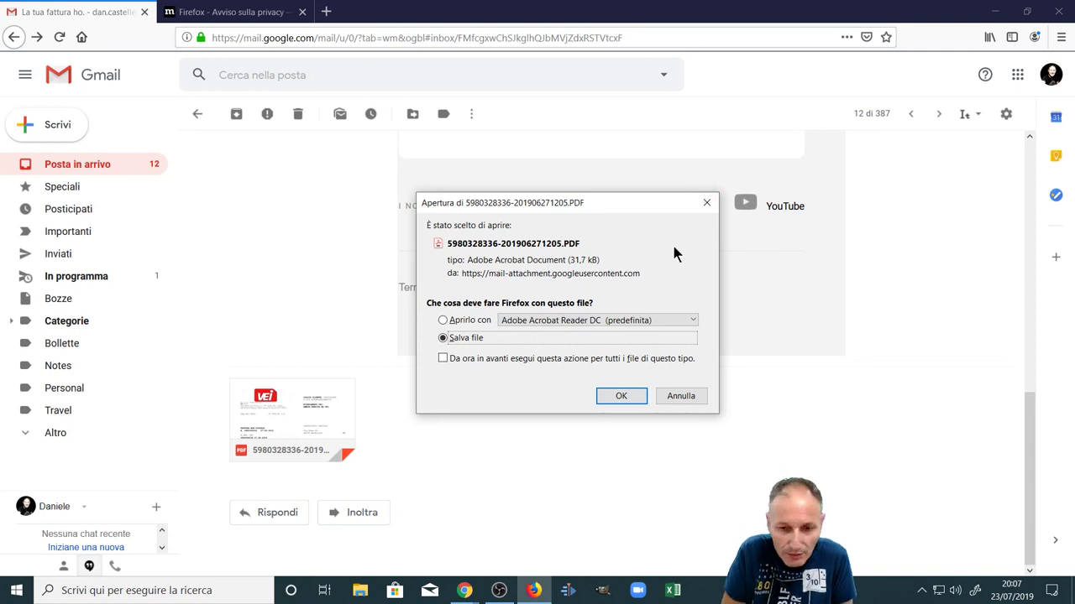
click(618, 403)
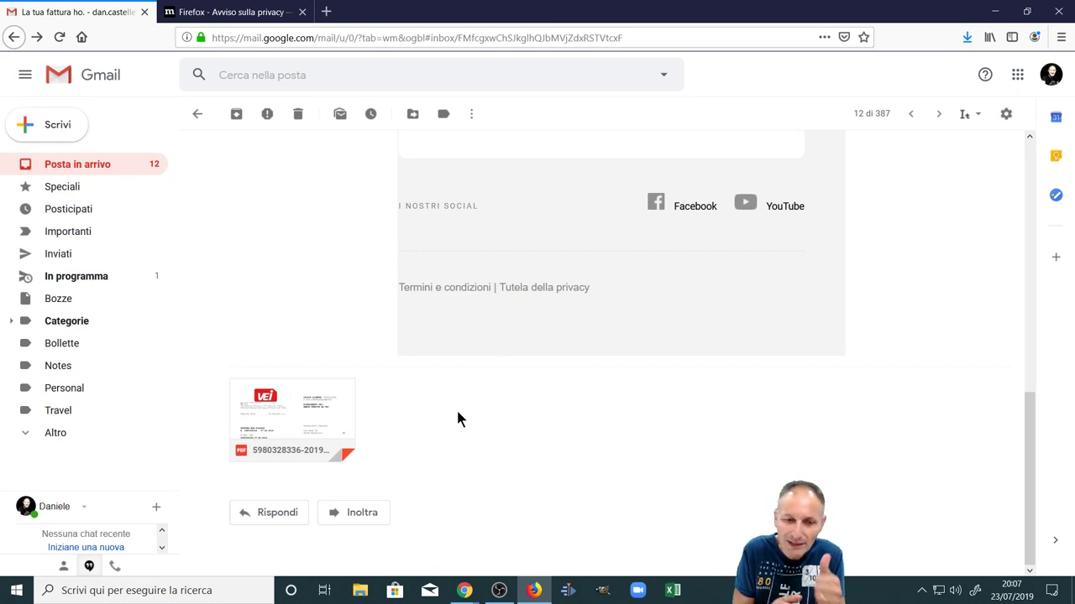
click(993, 16)
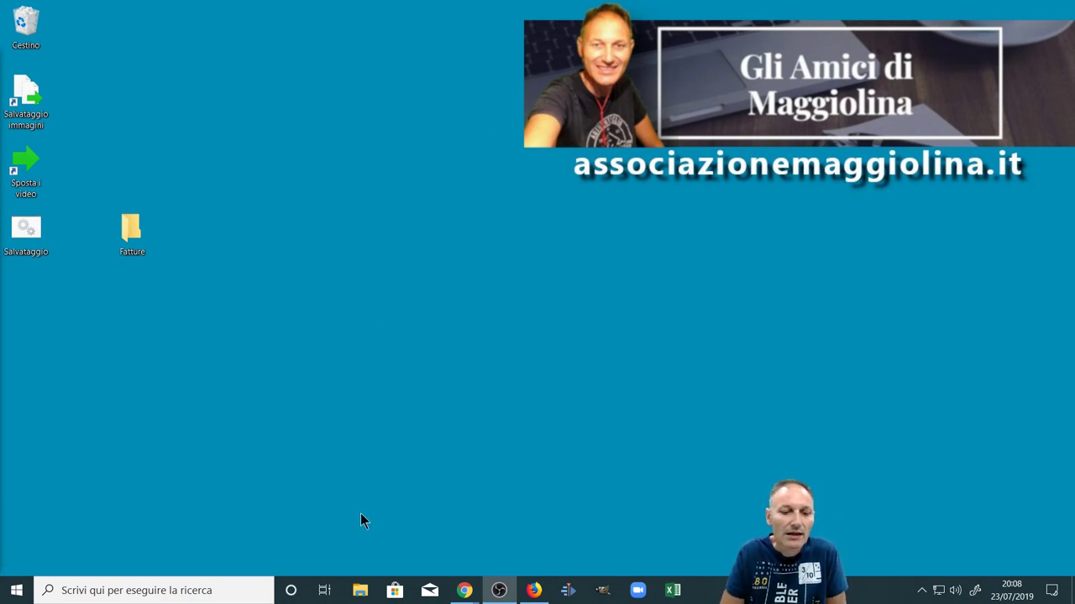
Copy the downloaded invoice PDF from the Download folder to the desktop in File Explorer
click(360, 591)
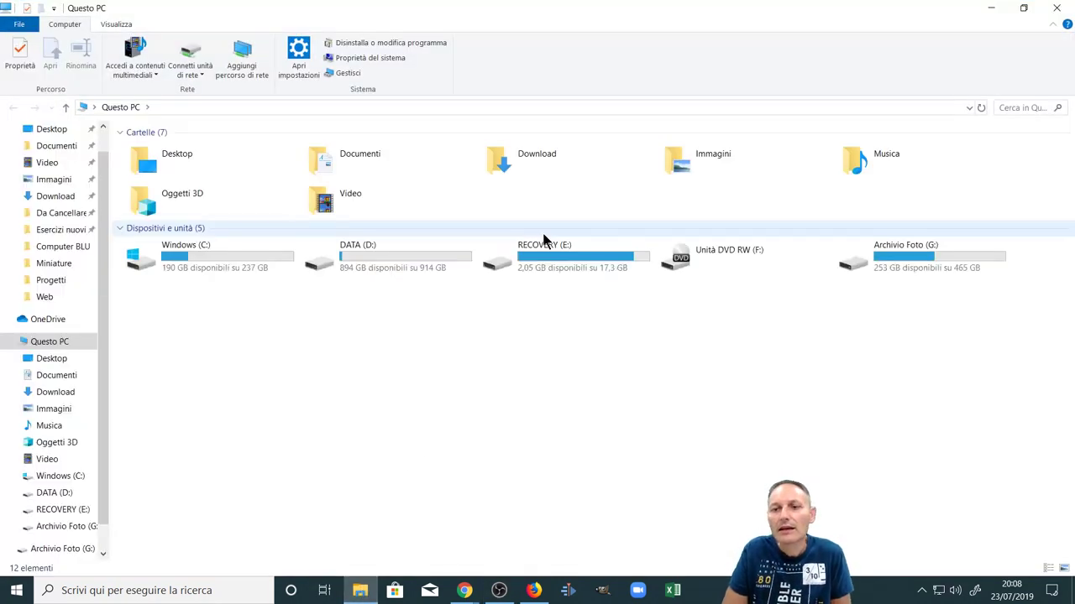
double_click(509, 159)
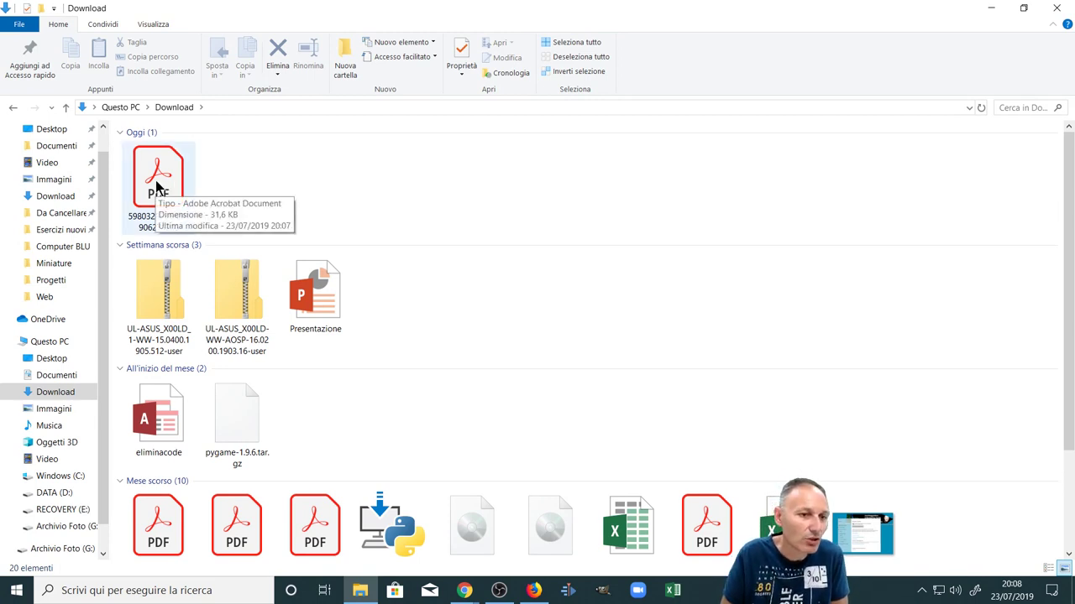
drag(157, 185, 47, 160)
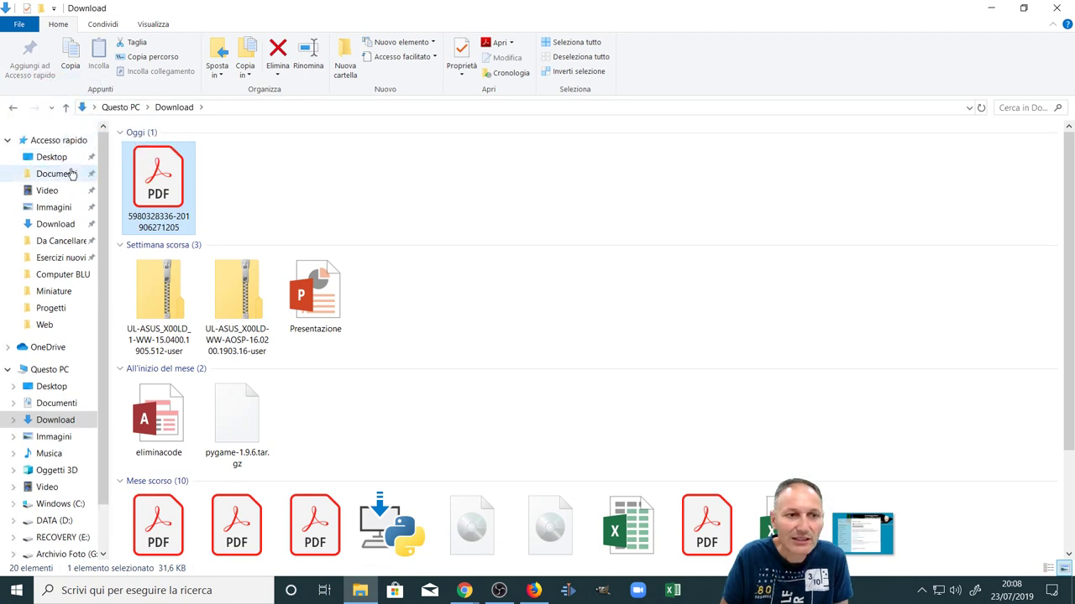
click(991, 9)
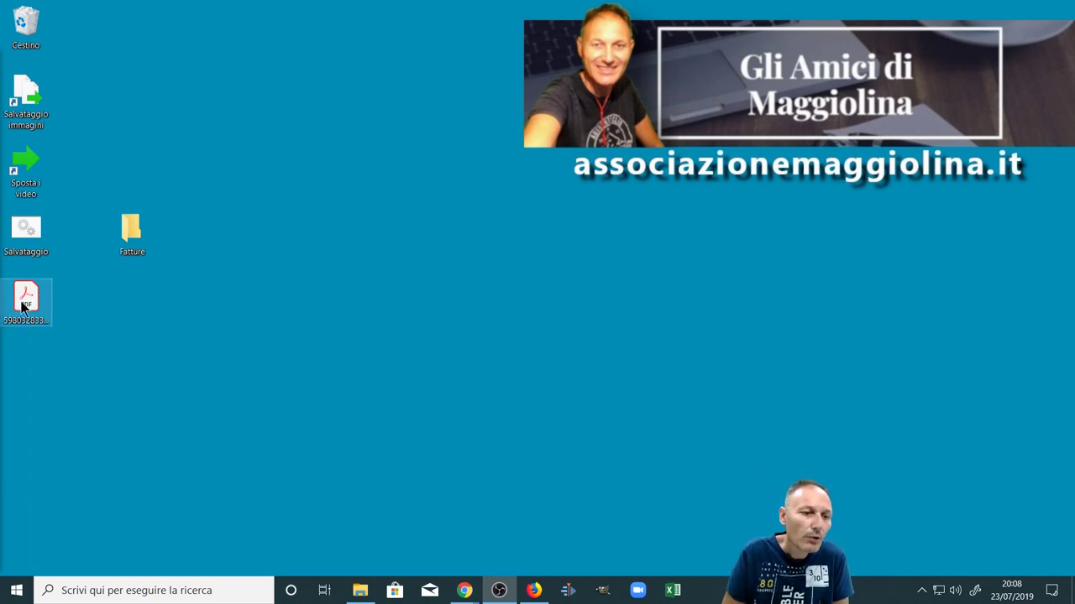
Move the invoice PDF from the desktop into the Fatture folder and check the folder's contents
drag(24, 306, 128, 228)
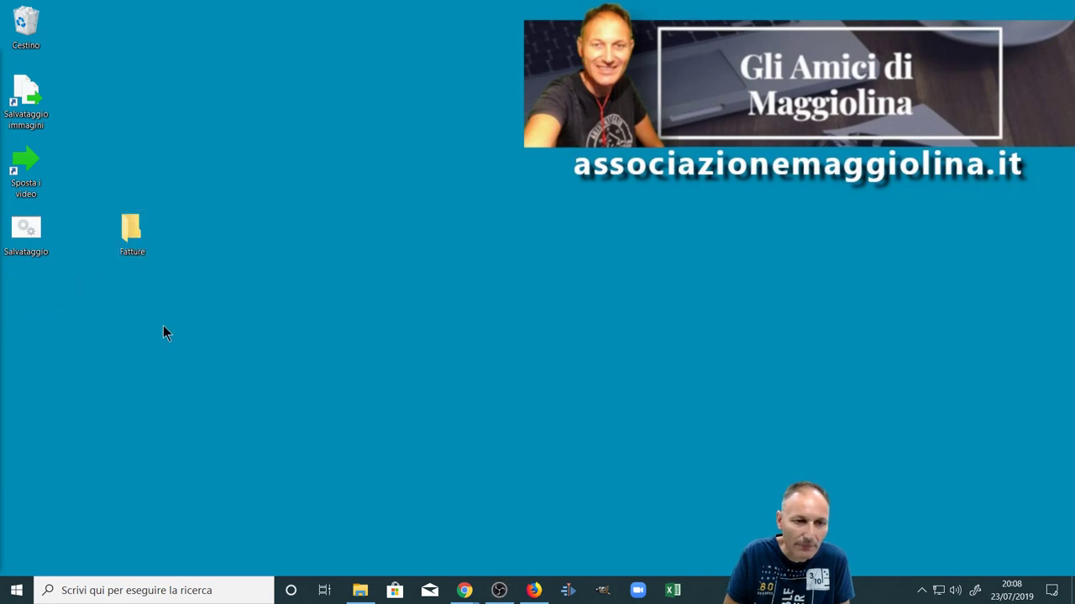
double_click(128, 236)
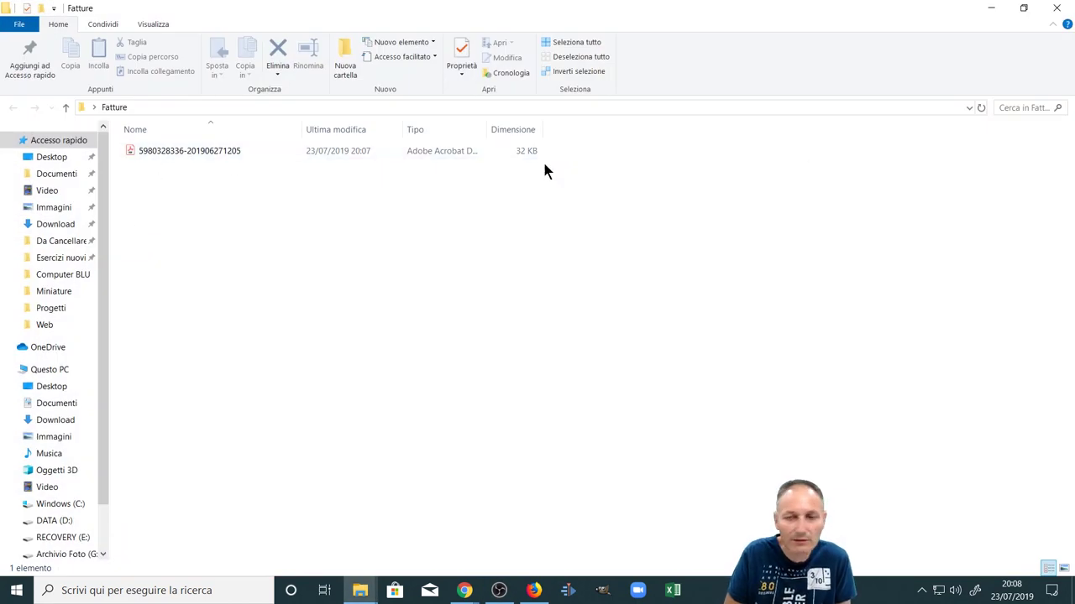
click(1056, 7)
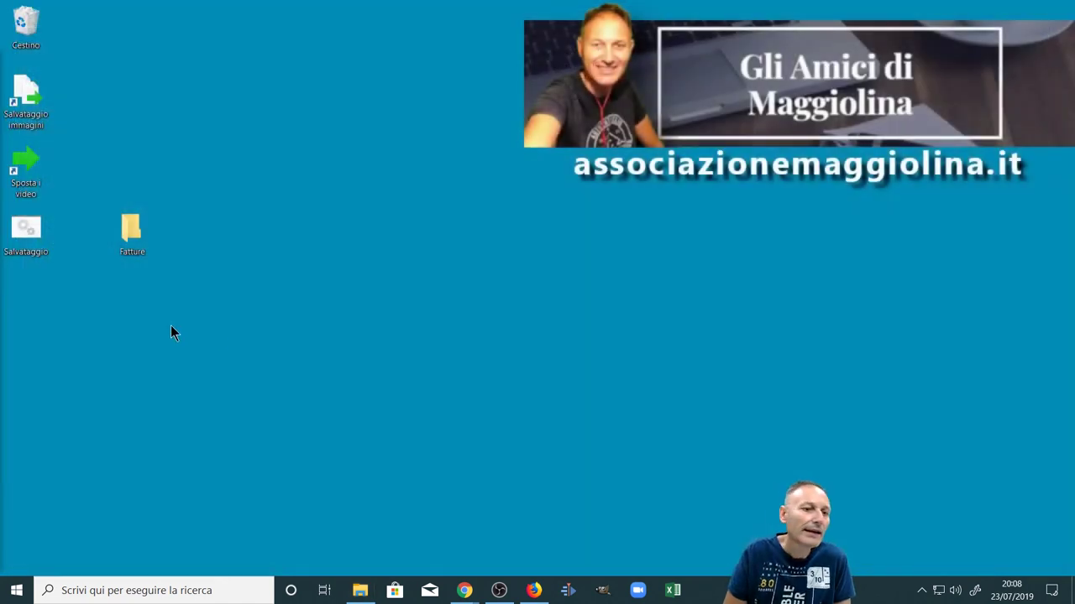
Delete the invoice PDF from the Fatture folder
double_click(126, 235)
click(176, 160)
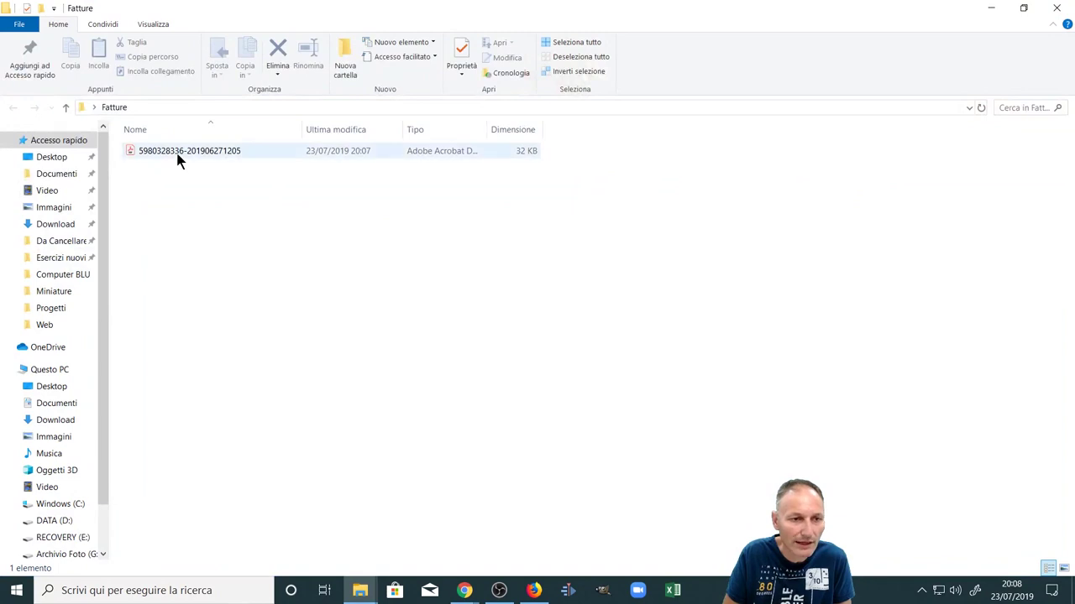
key(Delete)
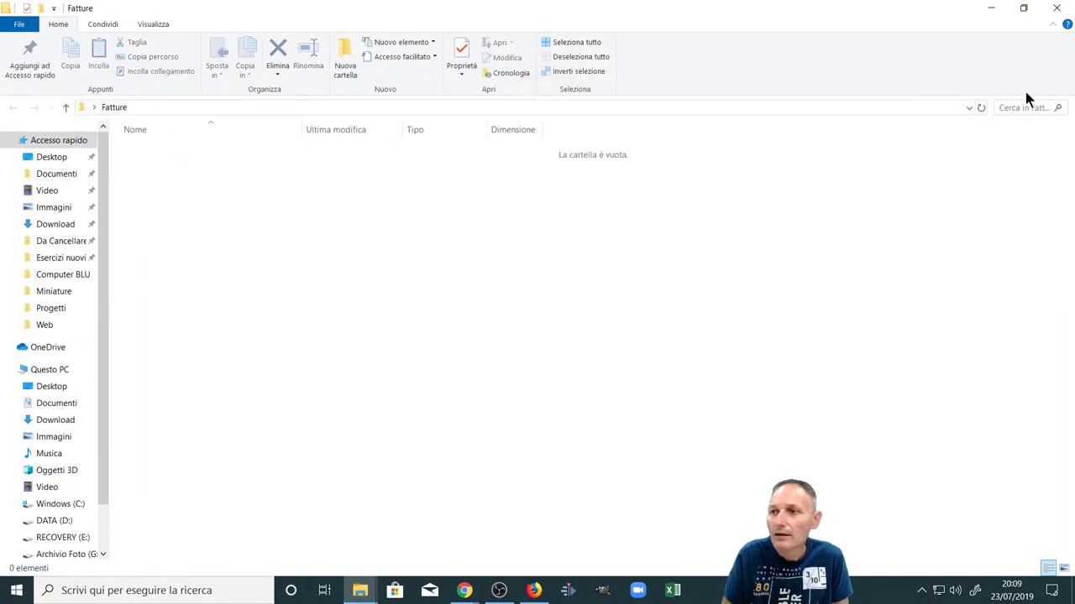
click(1056, 8)
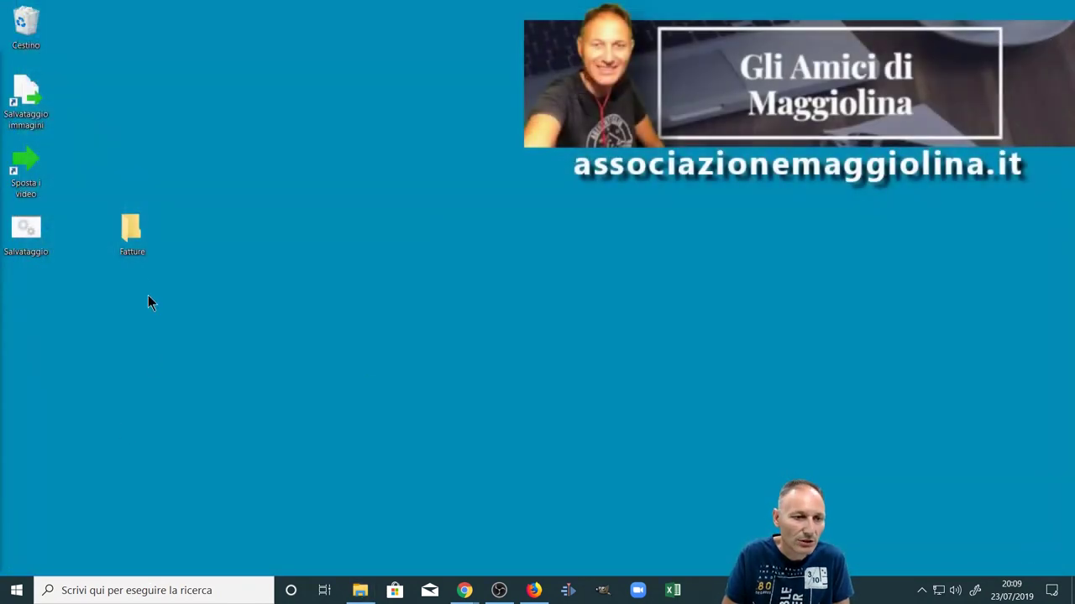
Delete the original invoice PDF from the Download folder
click(361, 591)
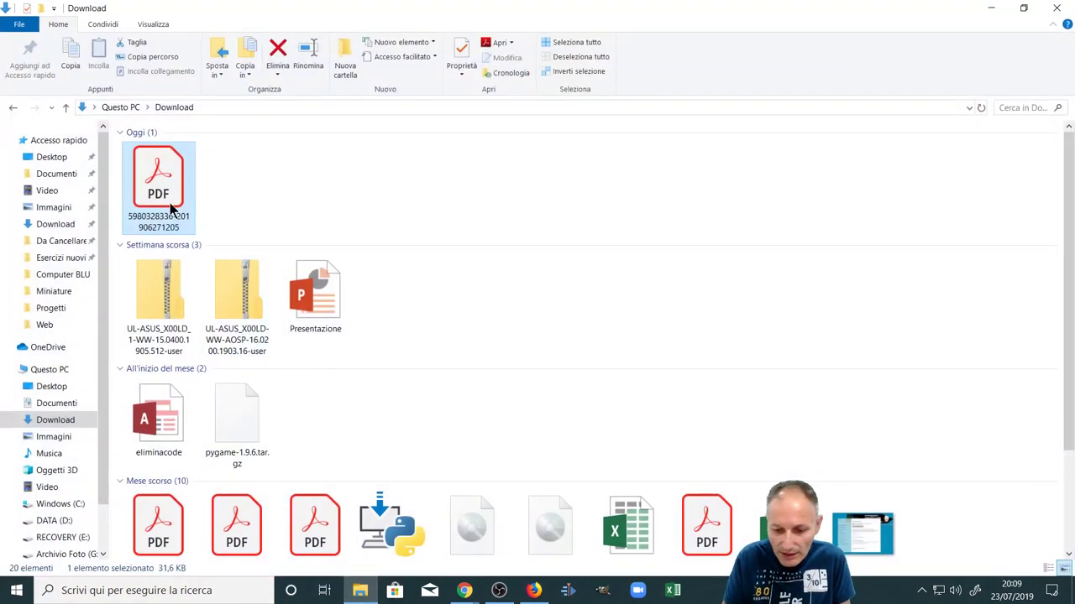
key(Delete)
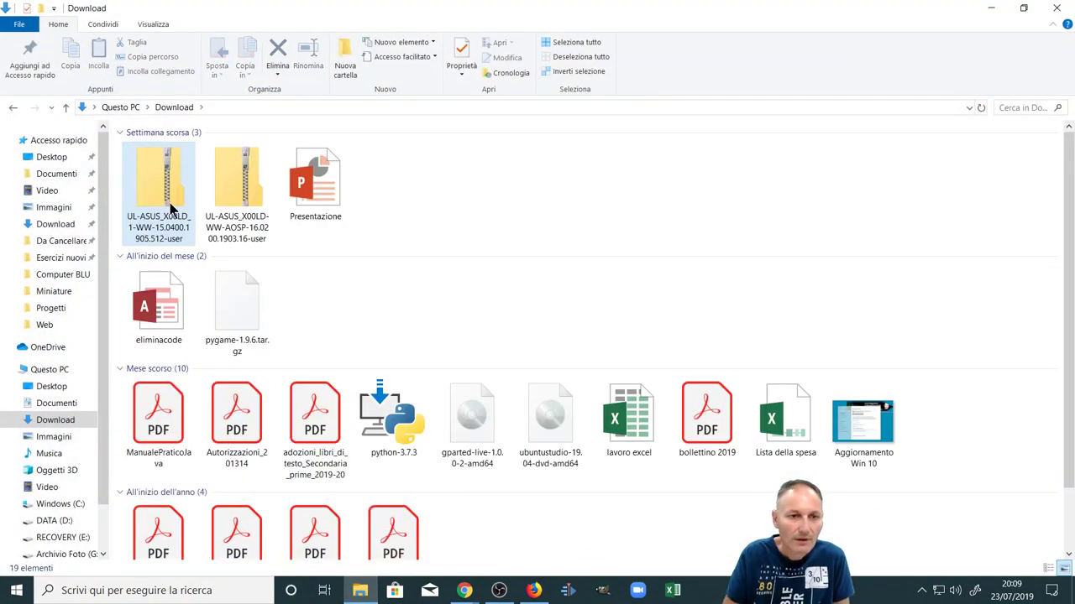
click(992, 8)
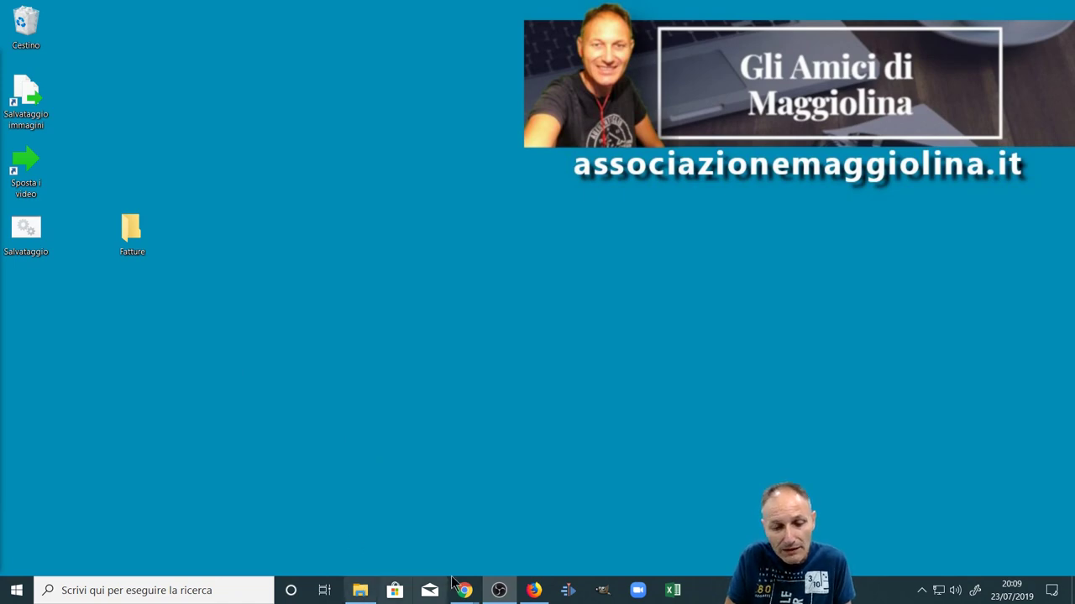
Return to Gmail in Firefox and download the invoice's PDF attachment again as a saved file
click(534, 591)
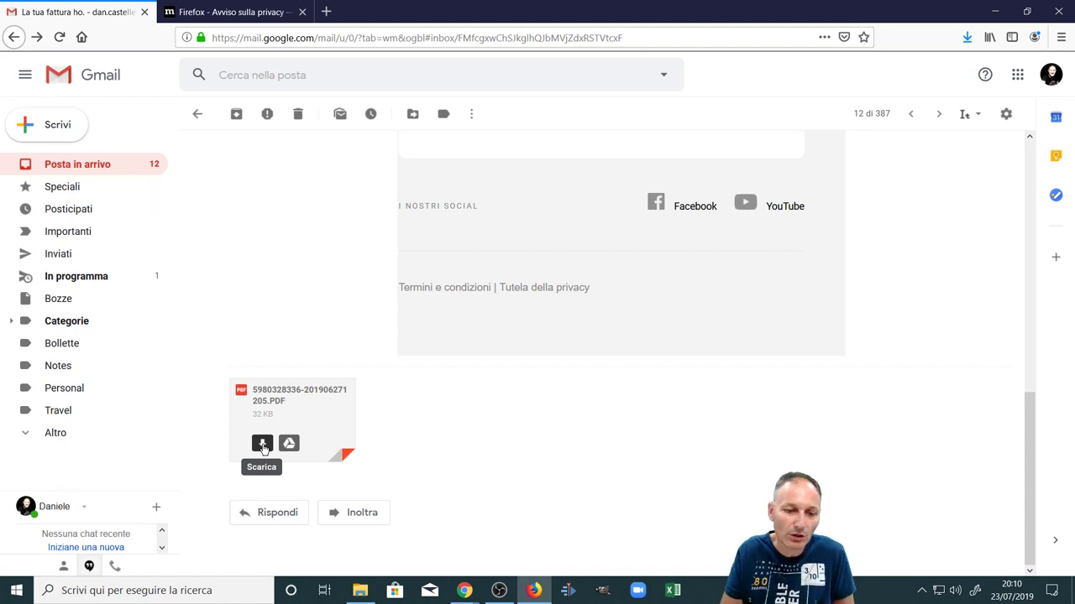
click(263, 444)
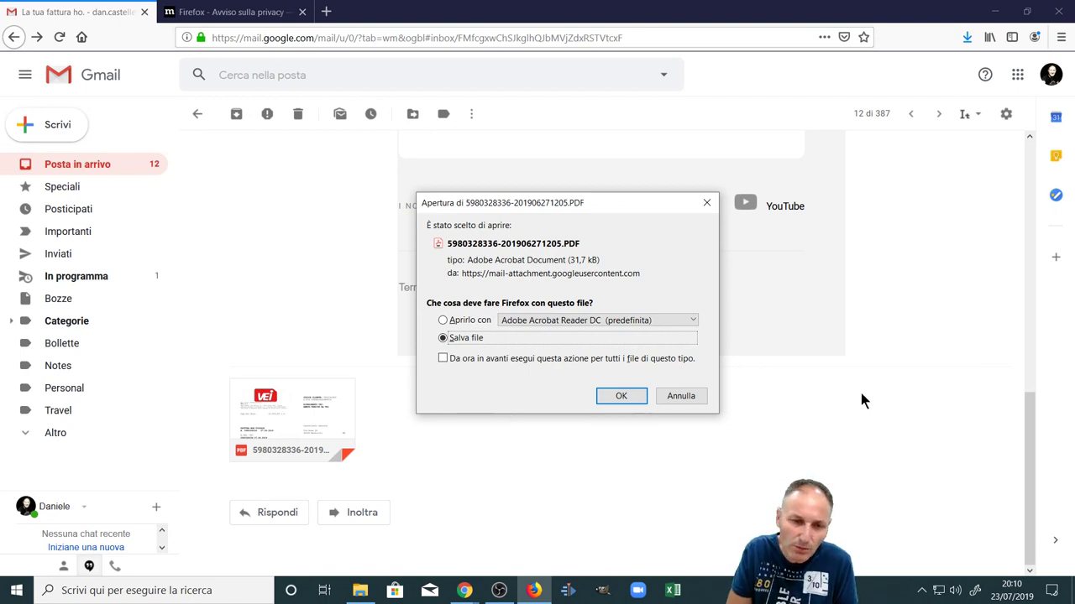
click(621, 397)
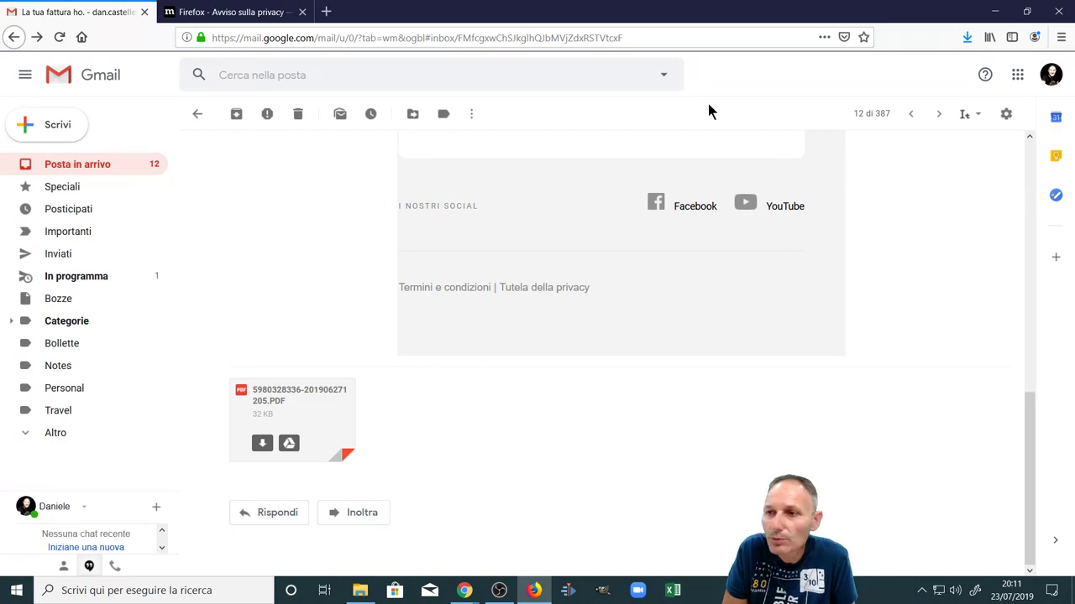
click(994, 12)
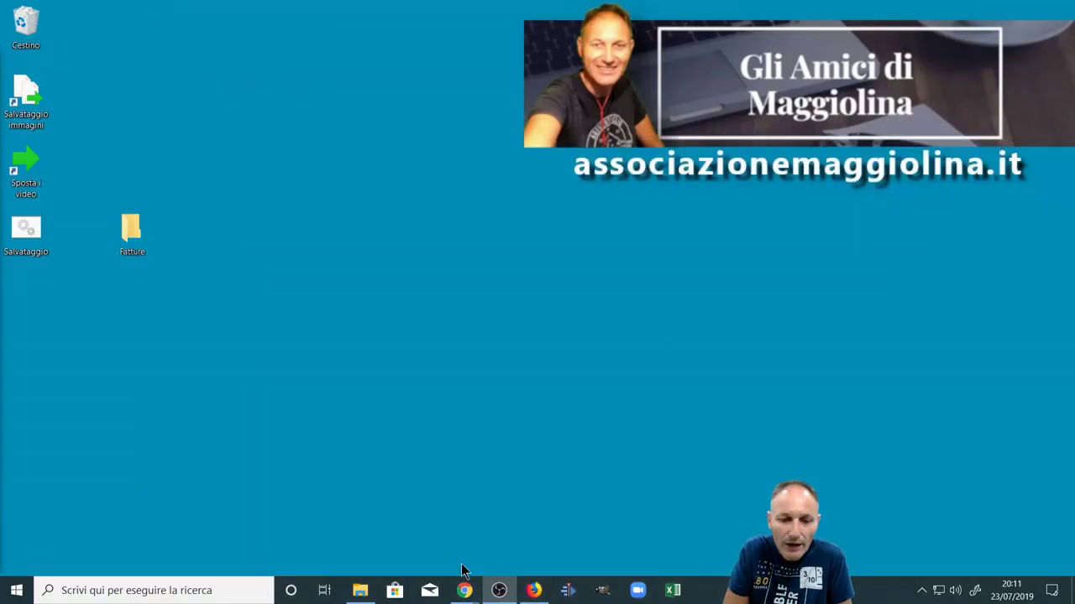
Copy the invoice PDF from the Download folder directly into the Fatture folder nested under Desktop in File Explorer
click(359, 590)
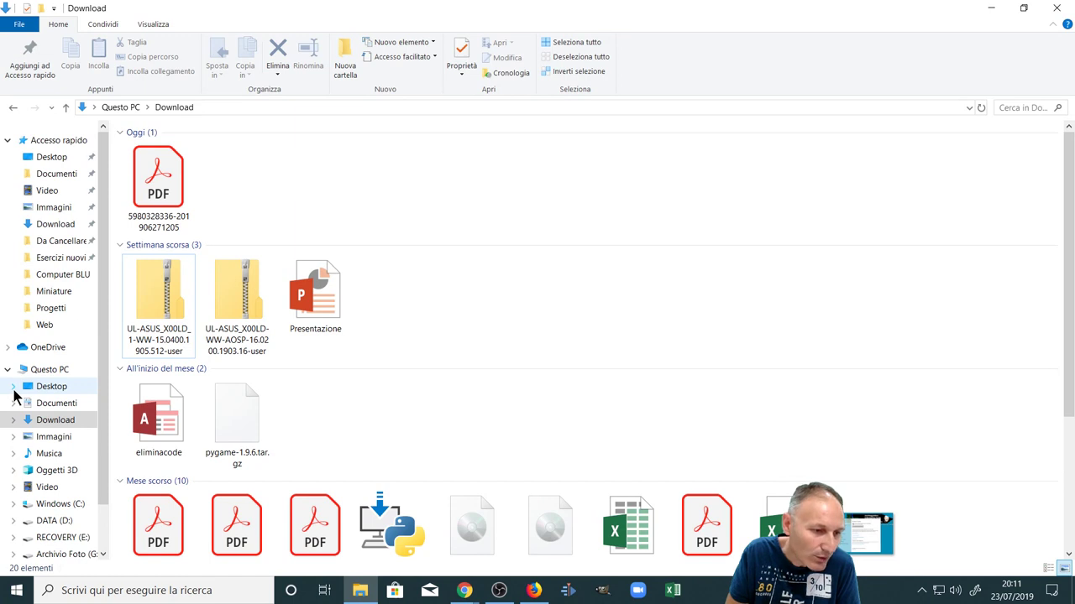
click(13, 387)
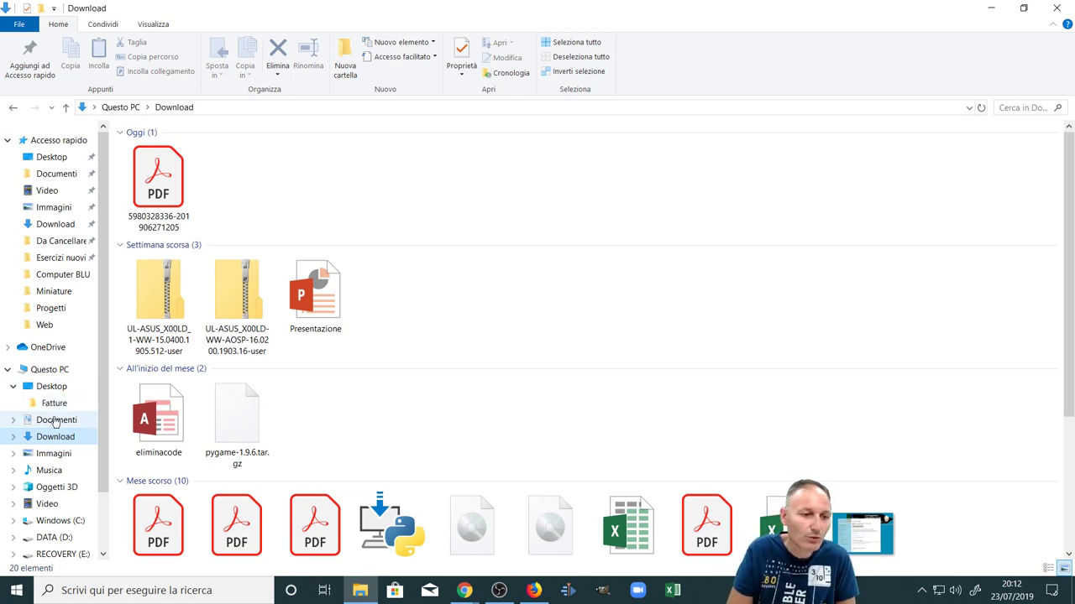
click(160, 176)
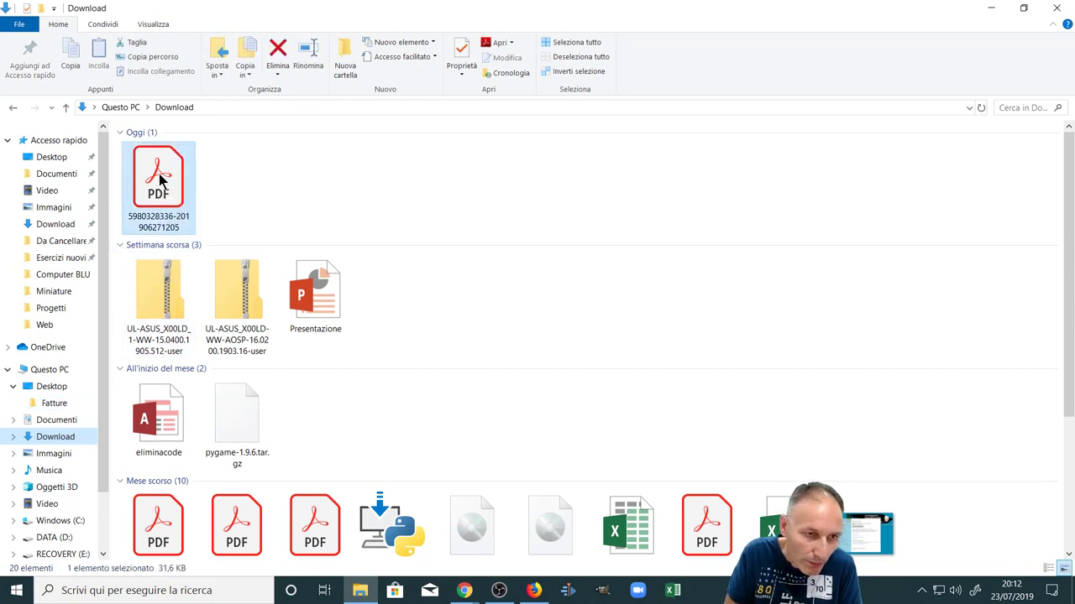
drag(159, 176, 52, 408)
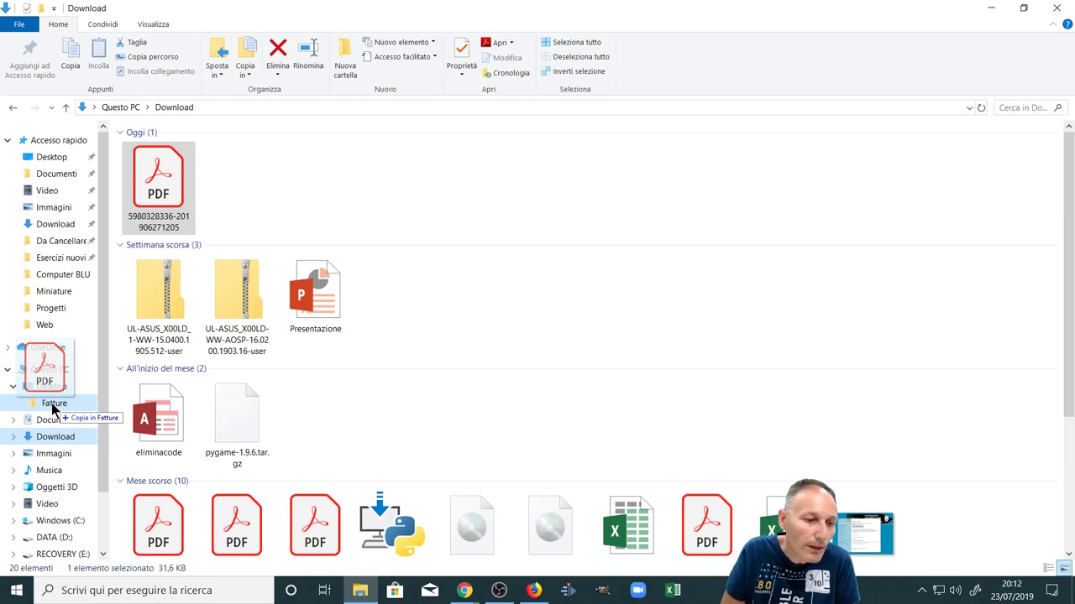
Finish placing a copy of the invoice PDF in Desktop's Fatture subfolder, avoiding the neighbouring Documenti and Download folders
drag(53, 409, 48, 435)
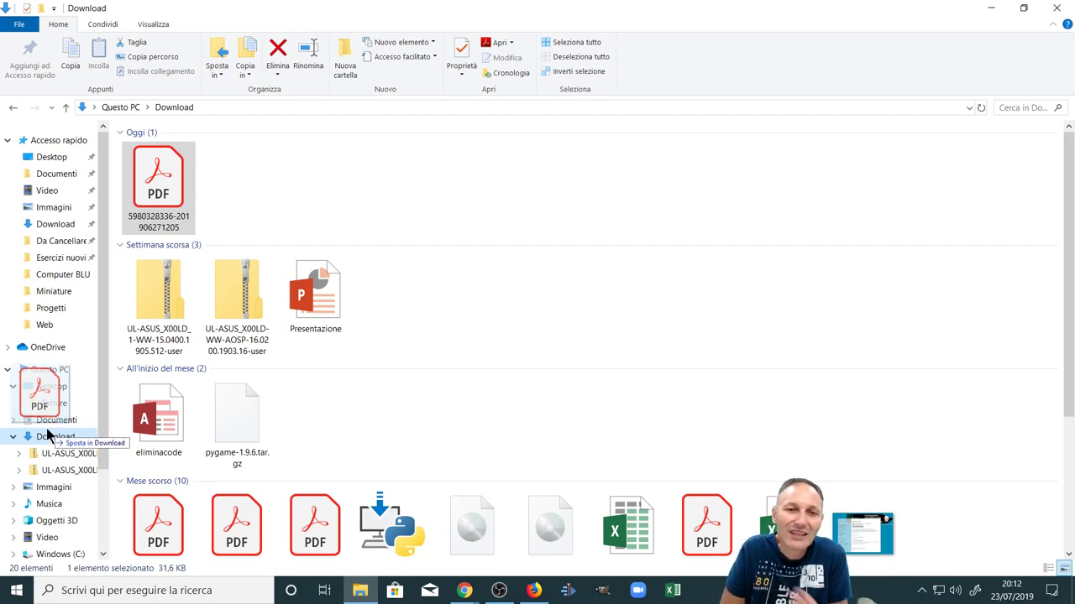
drag(48, 435, 52, 408)
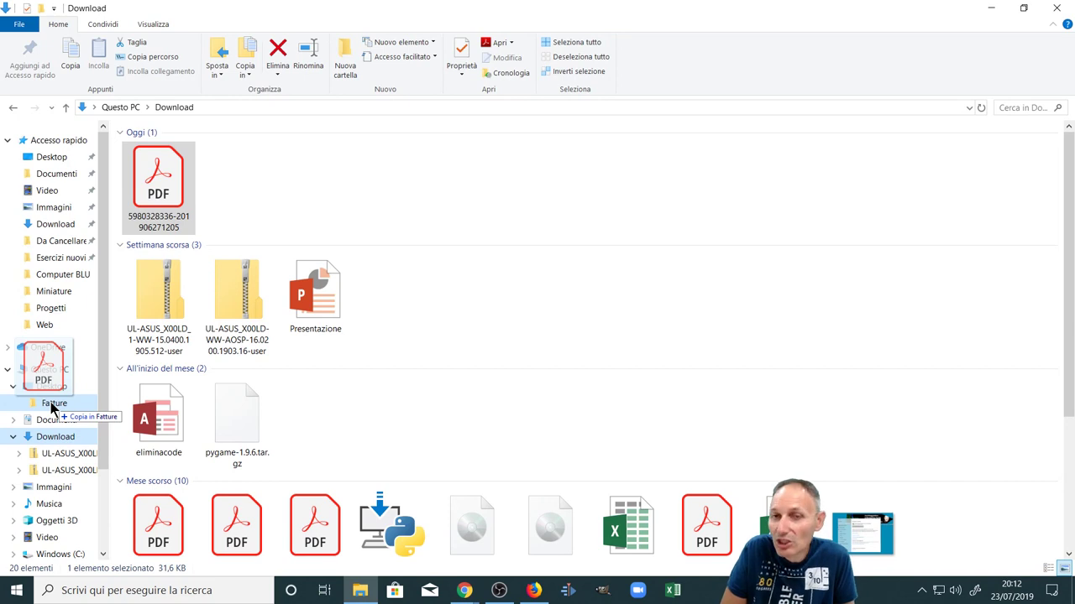
drag(52, 407, 52, 408)
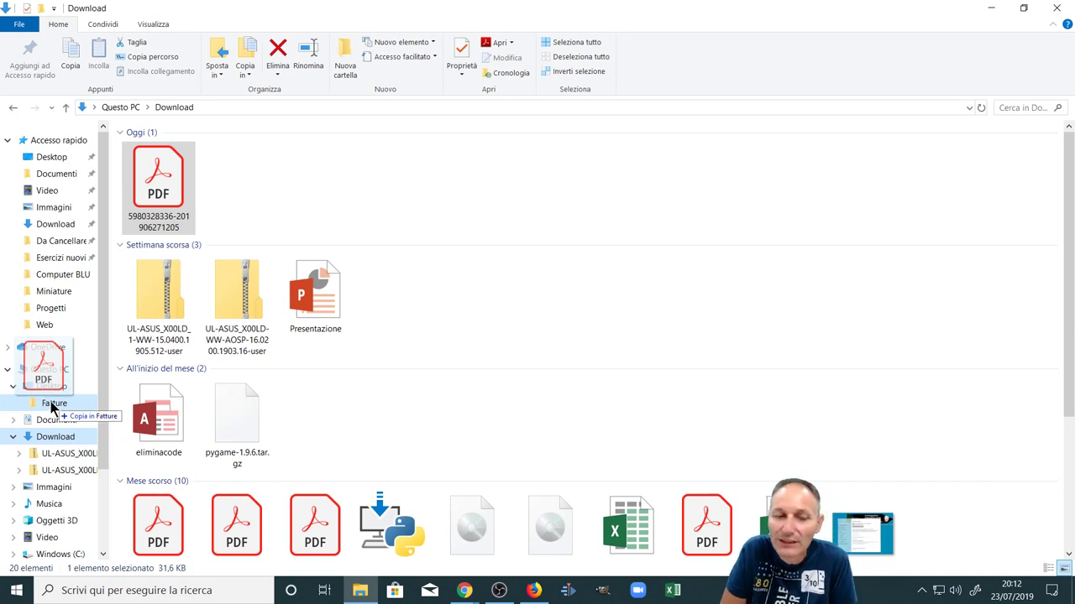
drag(52, 407, 50, 426)
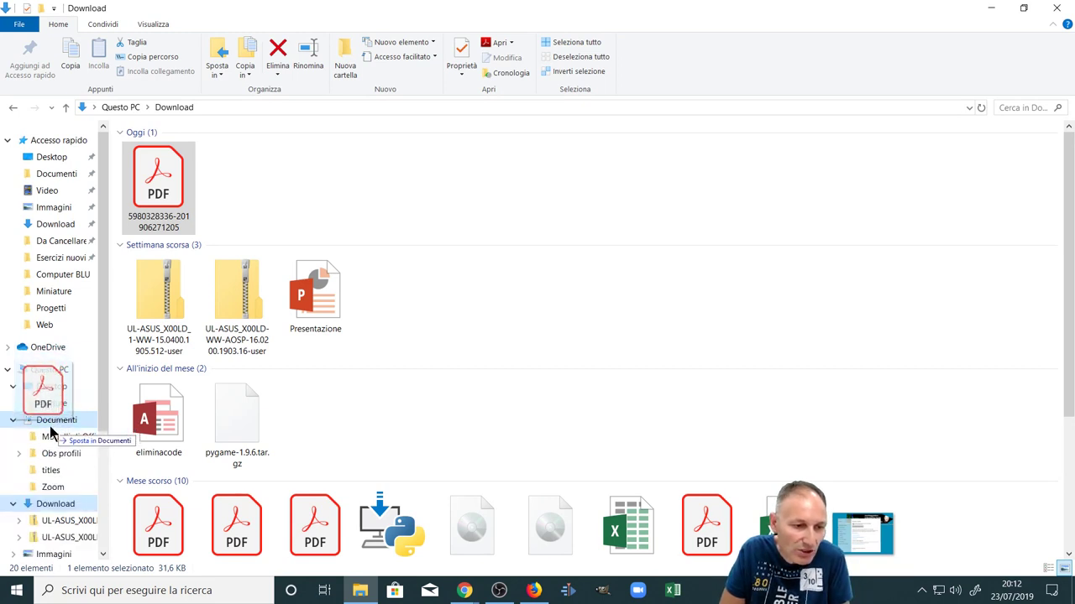
mouse_move(49, 427)
mouse_down()
mouse_move(47, 386)
mouse_move(49, 408)
mouse_up()
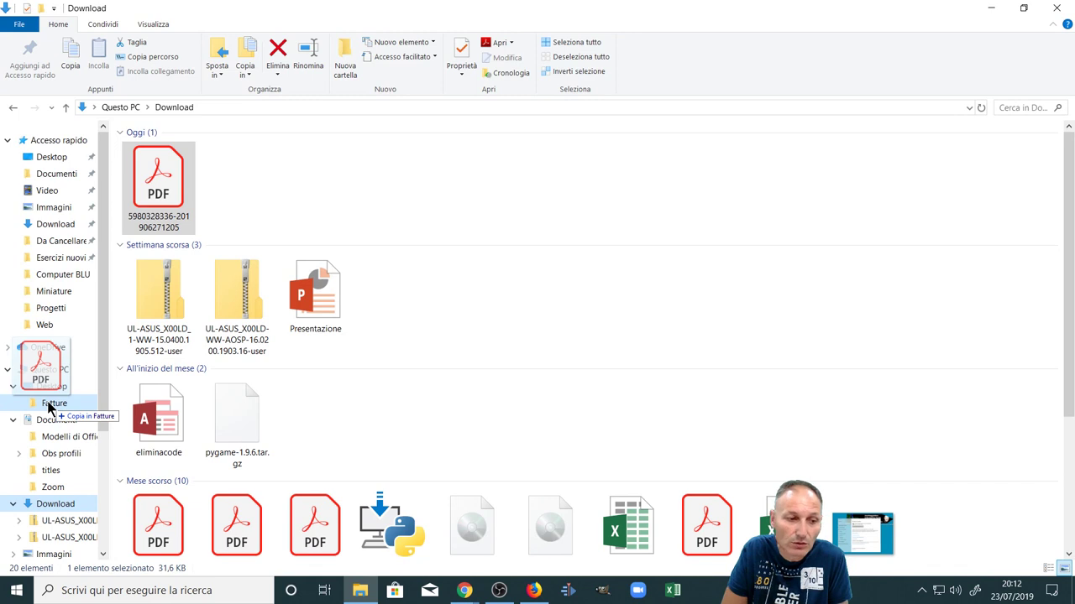
drag(48, 407, 48, 403)
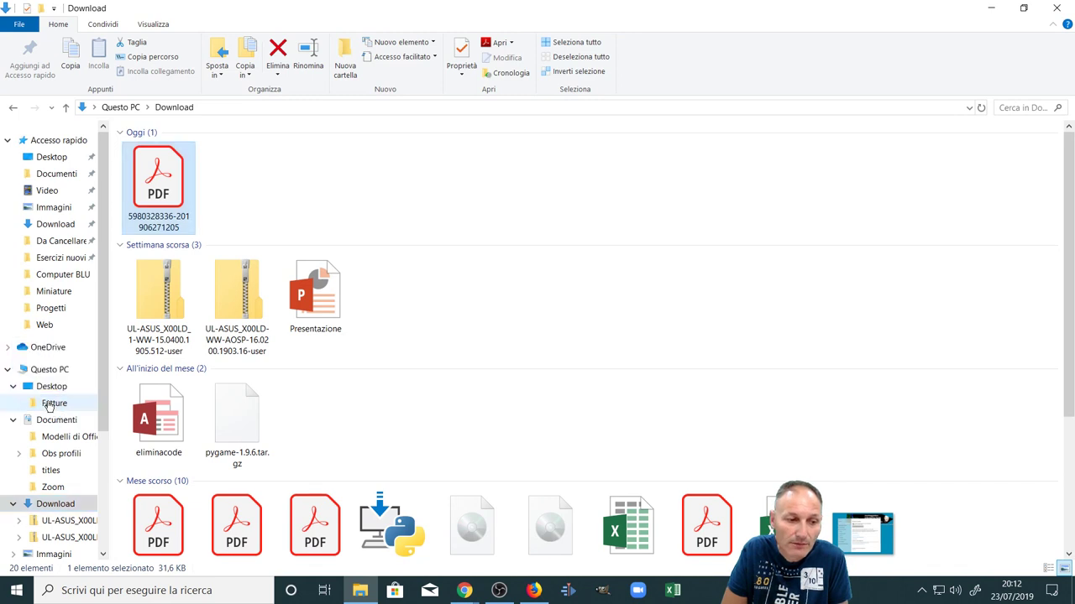
Open the Fatture folder from the desktop and delete the copied invoice PDF inside it
click(988, 9)
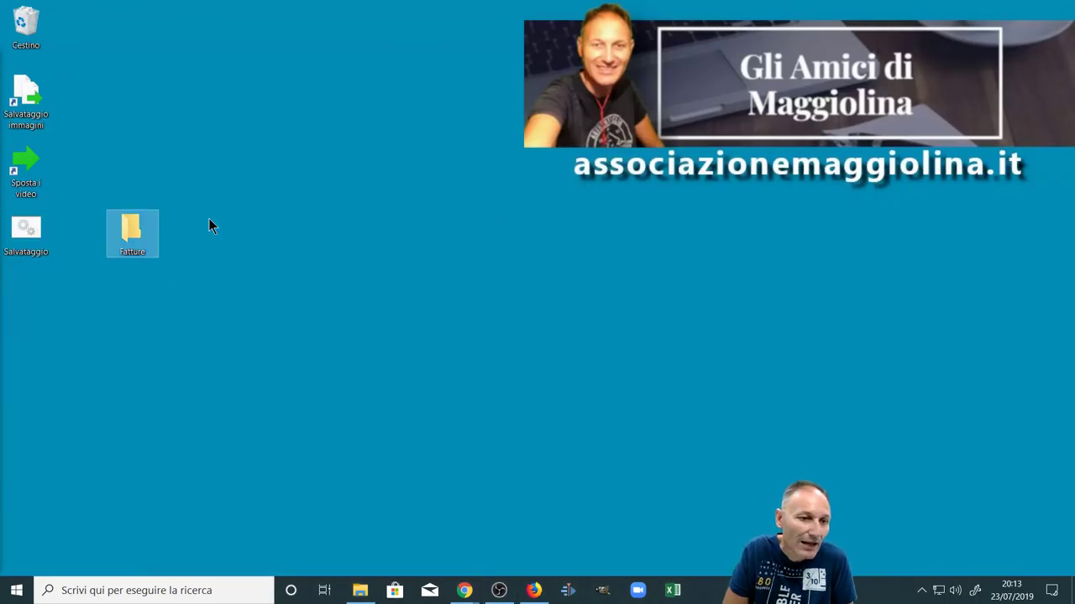
double_click(132, 231)
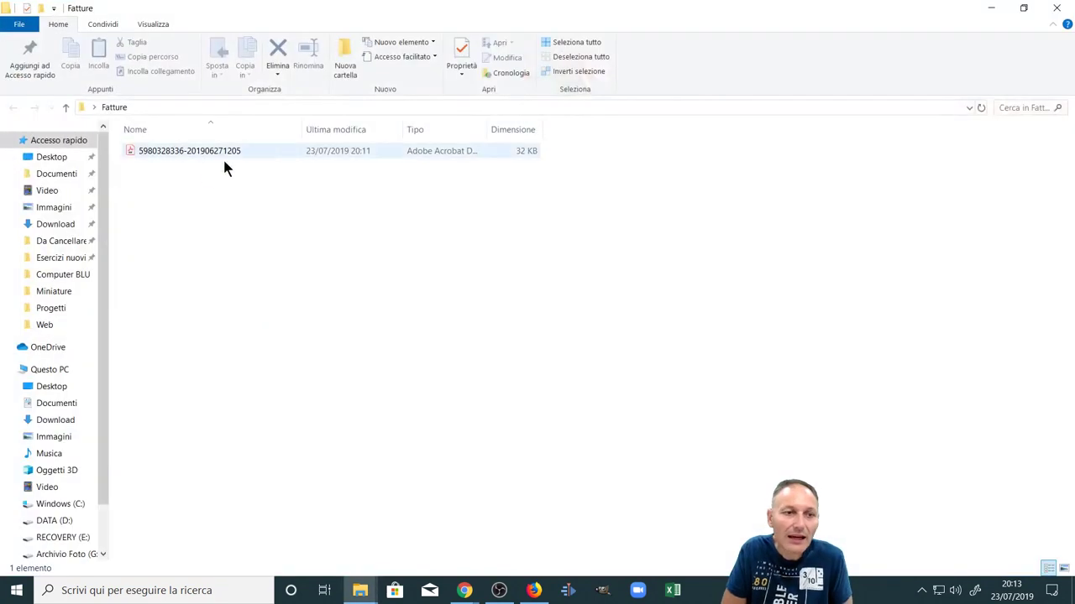
click(137, 153)
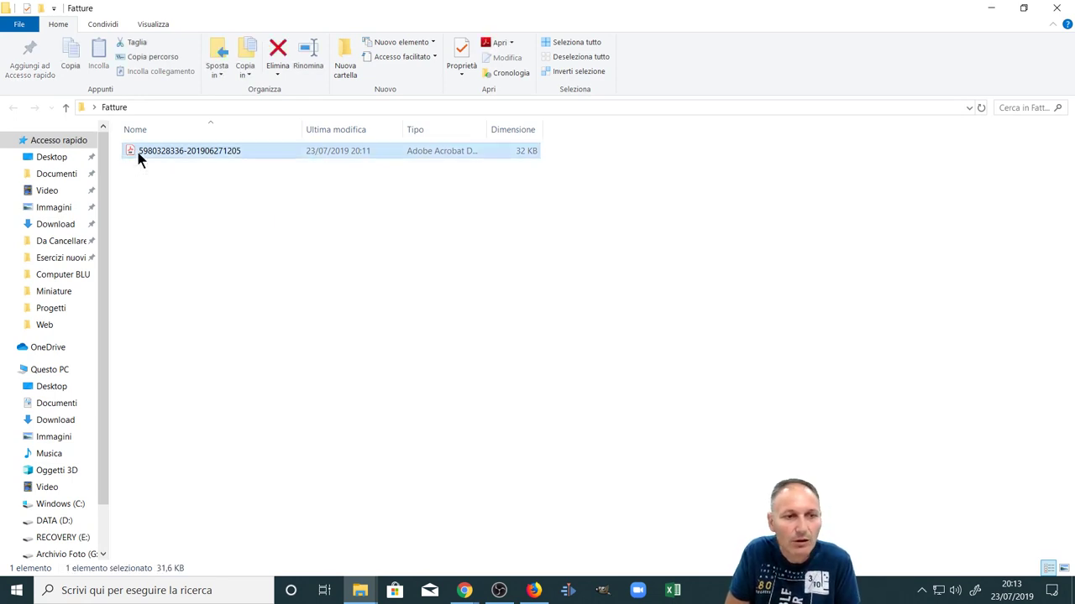
key(Delete)
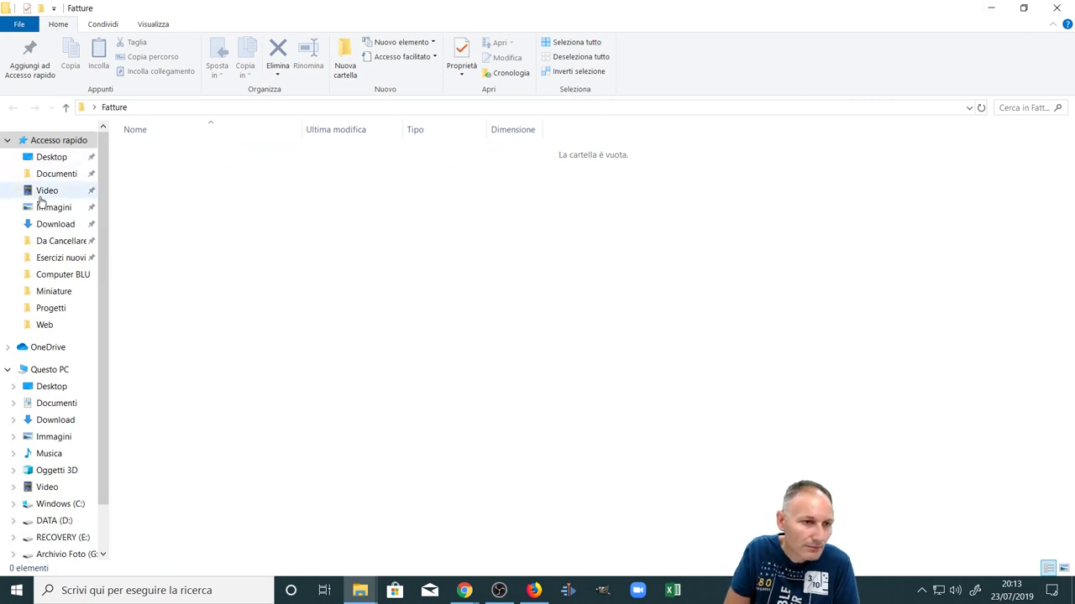
Show the Download folder in a reduced window beside the desktop and copy the invoice PDF onto the desktop's Fatture folder
click(42, 422)
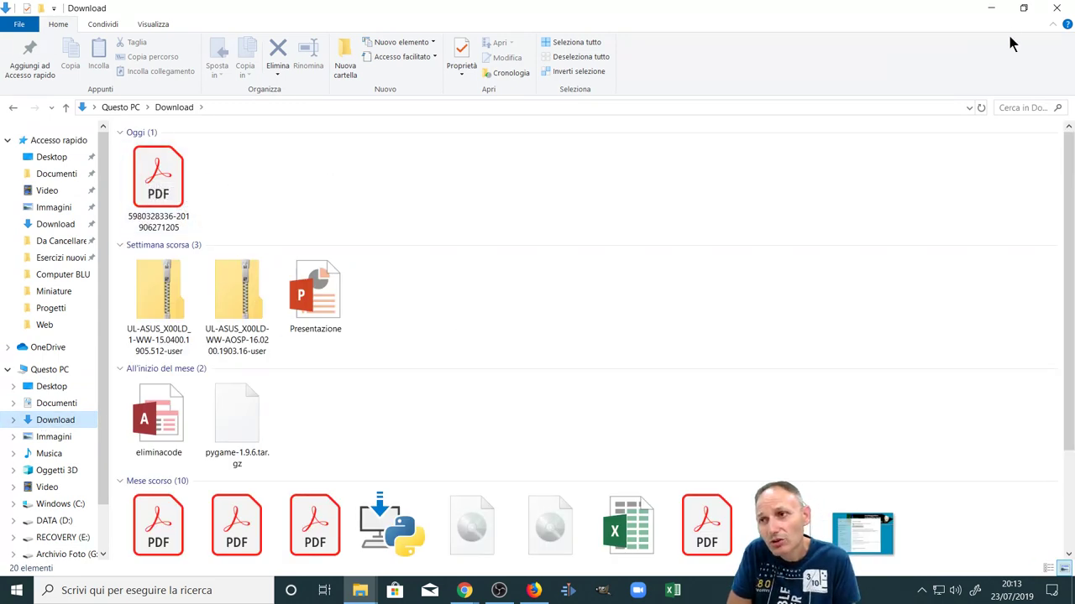
click(1024, 8)
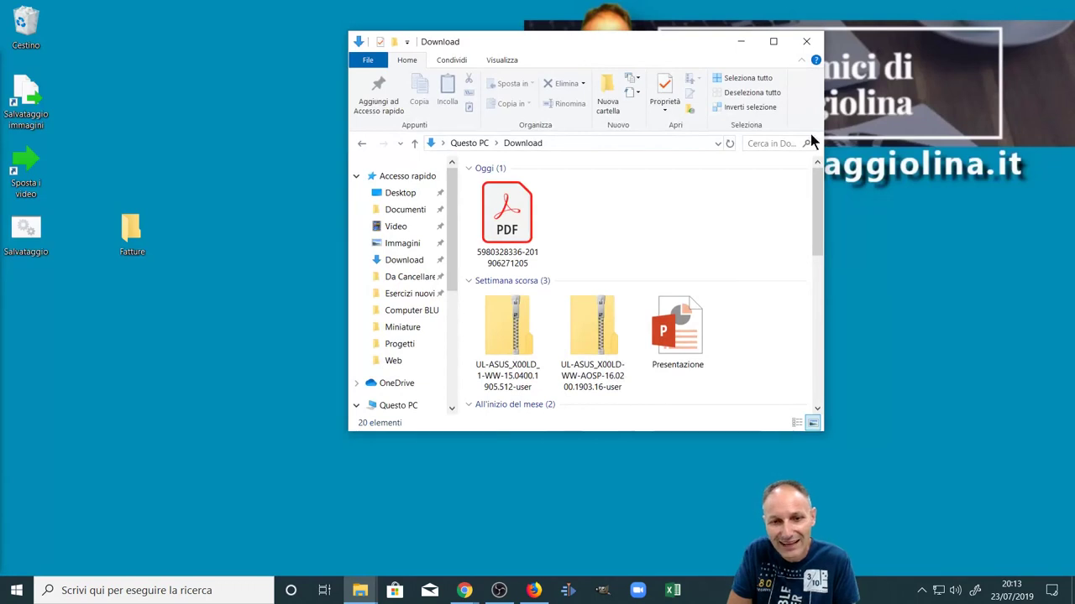
click(506, 220)
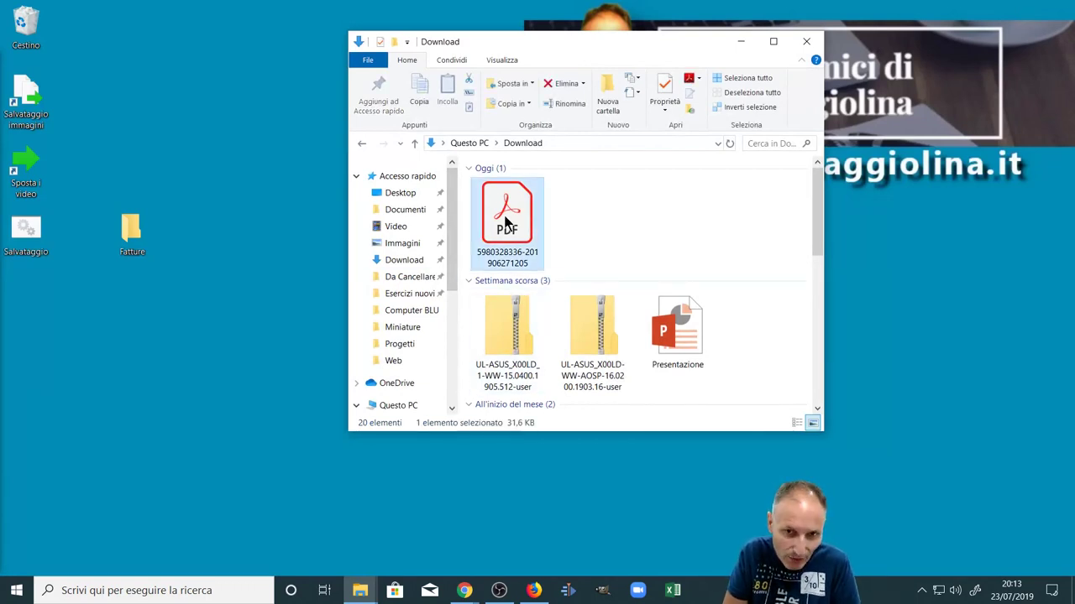
drag(506, 220, 129, 236)
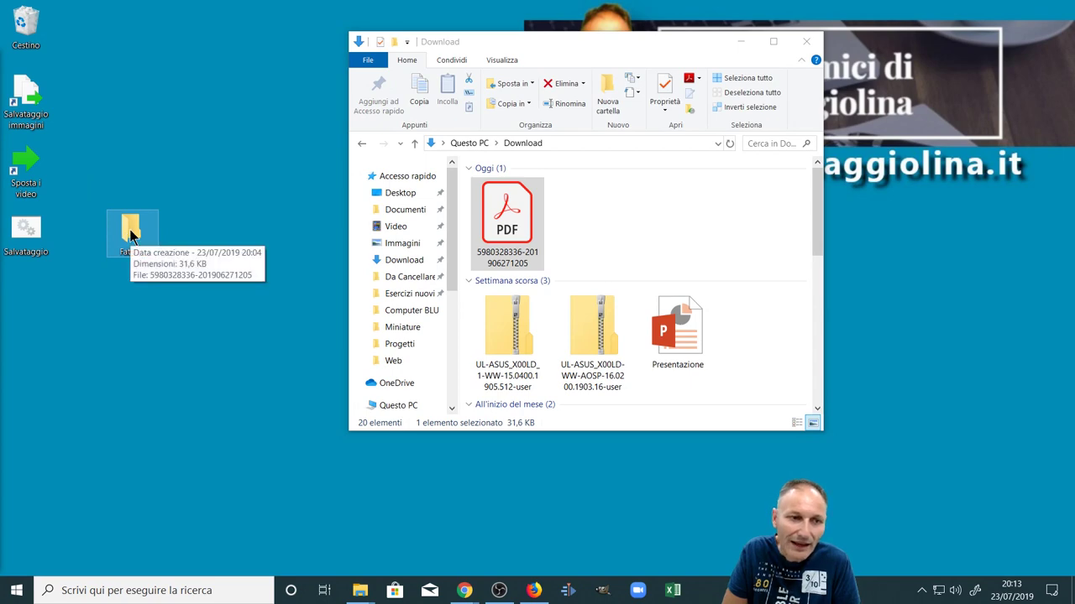
Open the desktop's Fatture folder, delete the invoice PDF copy from it, and minimize its window
double_click(130, 235)
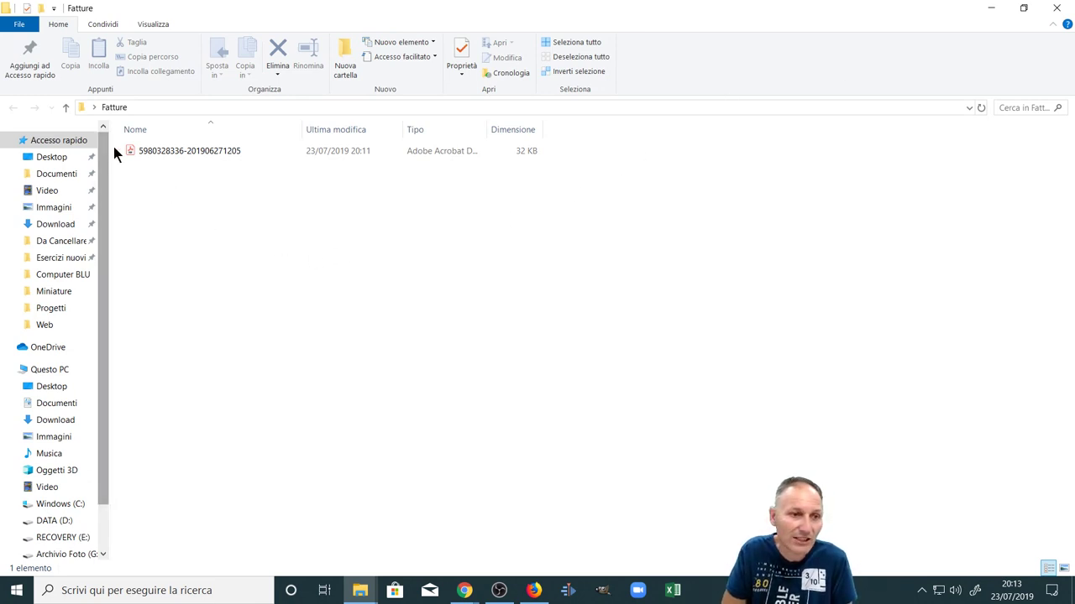
click(136, 154)
key(Delete)
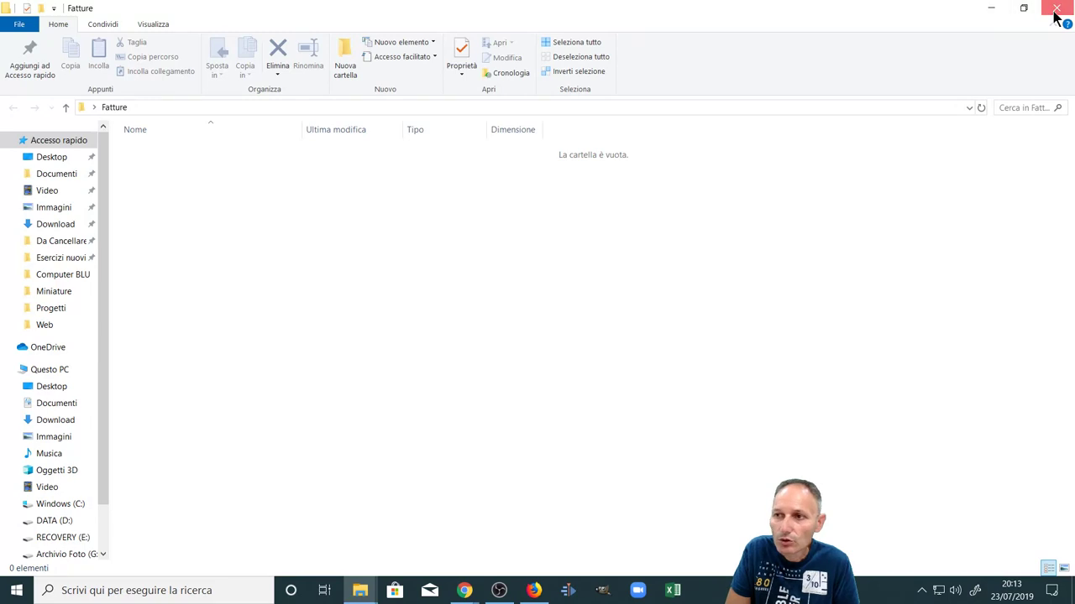
click(991, 9)
Move the invoice PDF from the Download folder into the desktop's Fatture folder by cutting and pasting it
click(583, 224)
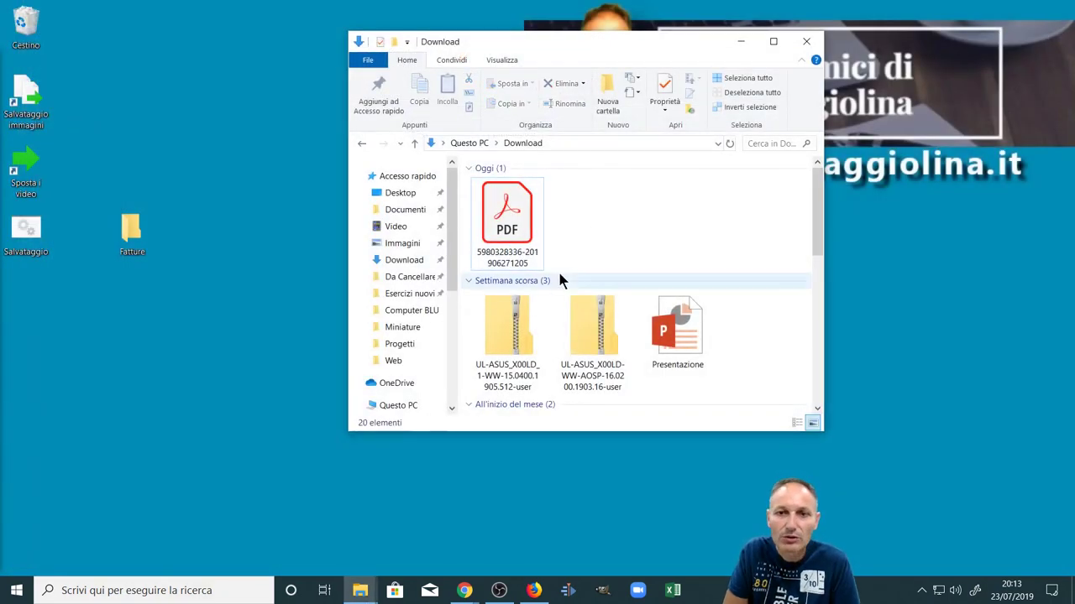
click(773, 42)
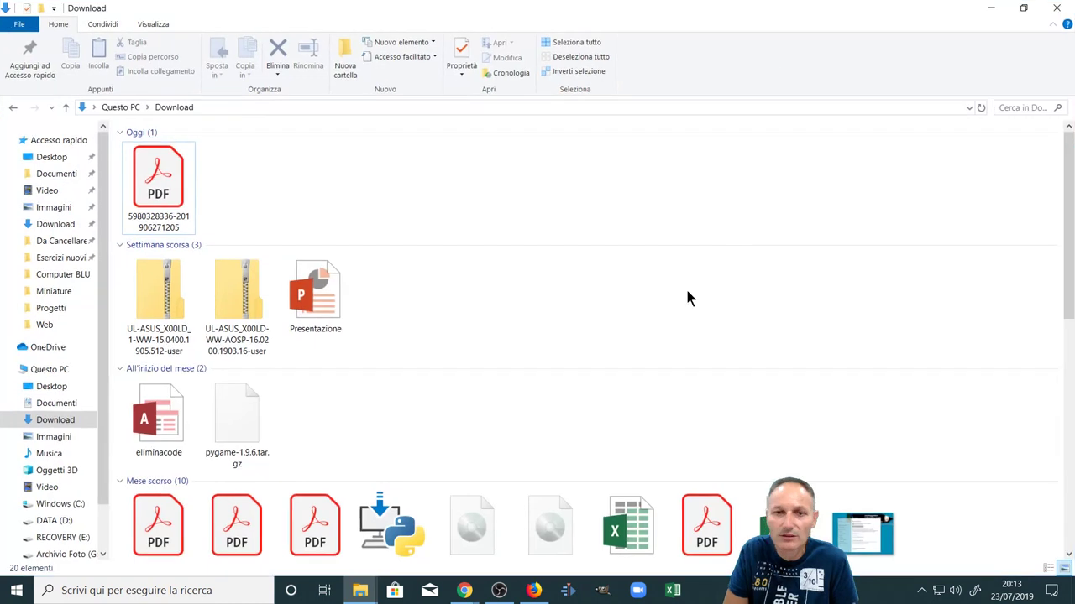
right_click(151, 186)
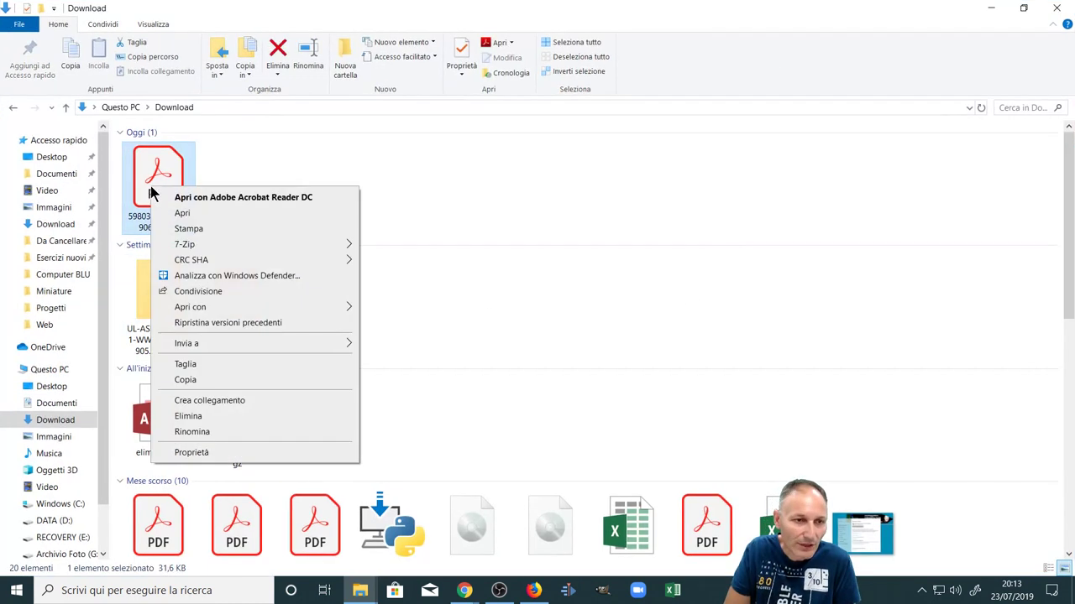
click(209, 364)
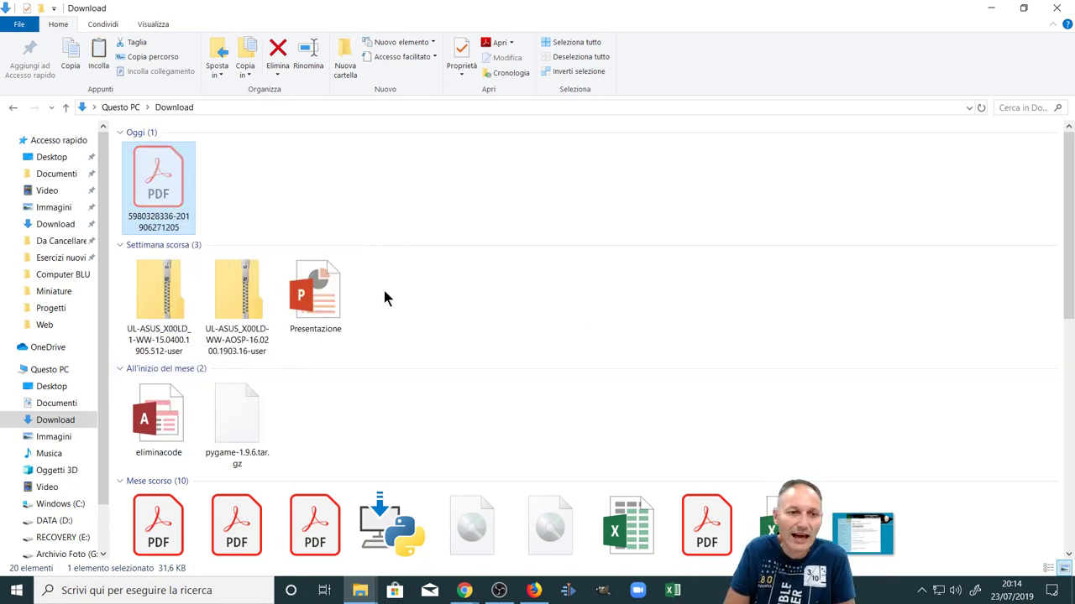
click(991, 8)
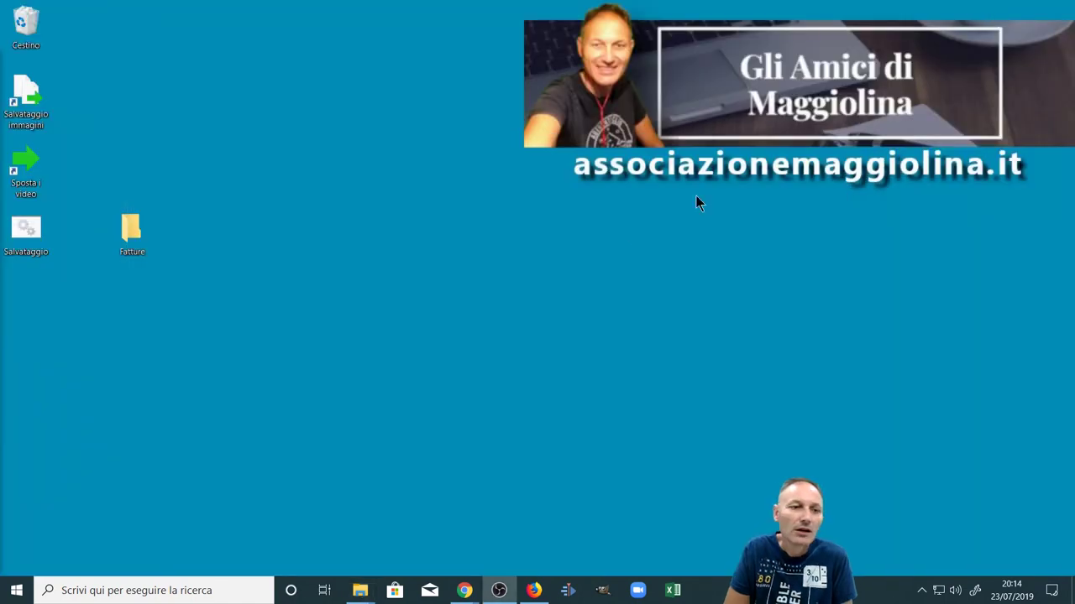
double_click(131, 229)
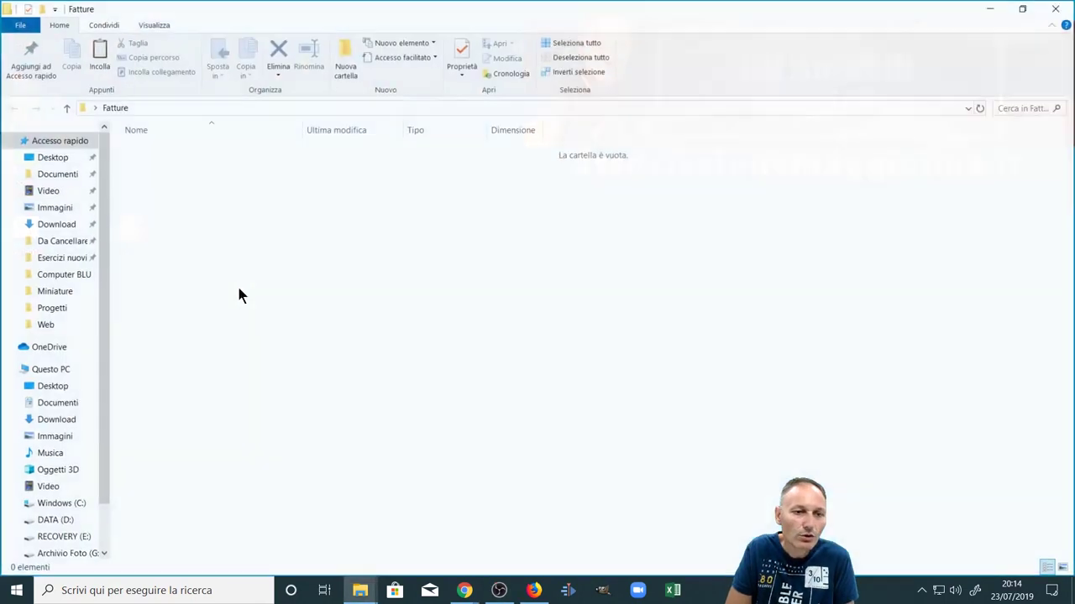
right_click(285, 267)
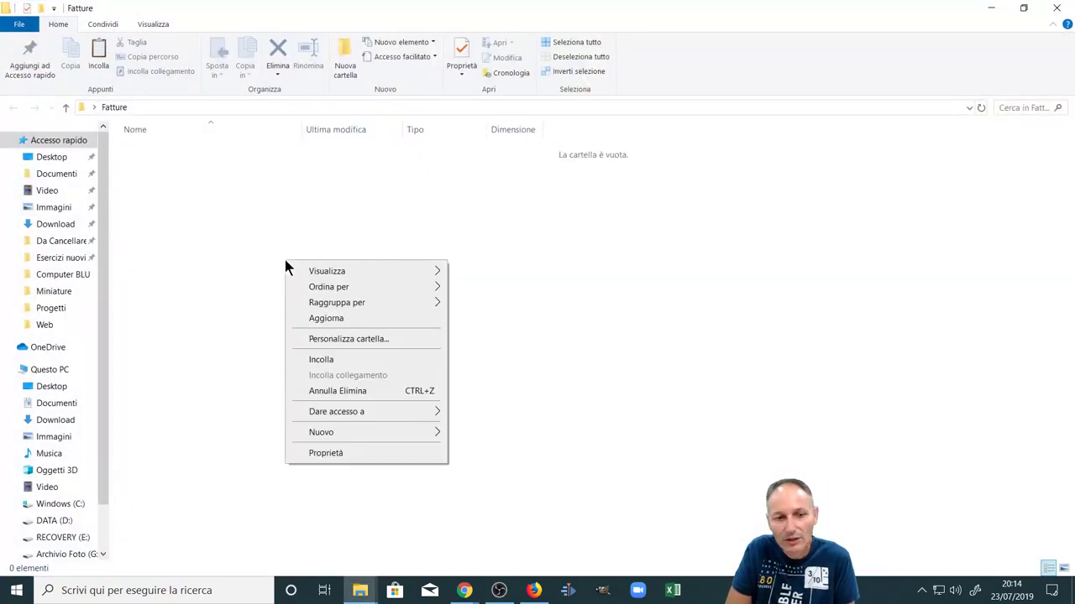
click(312, 361)
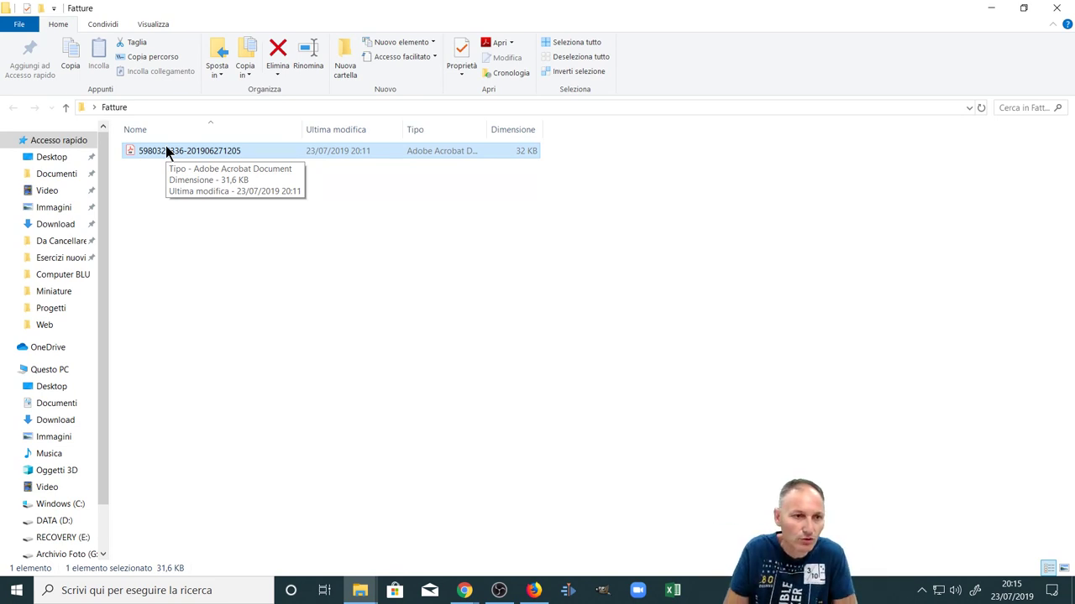
Delete the moved invoice PDF from the Fatture folder and minimize the folder window
key(Delete)
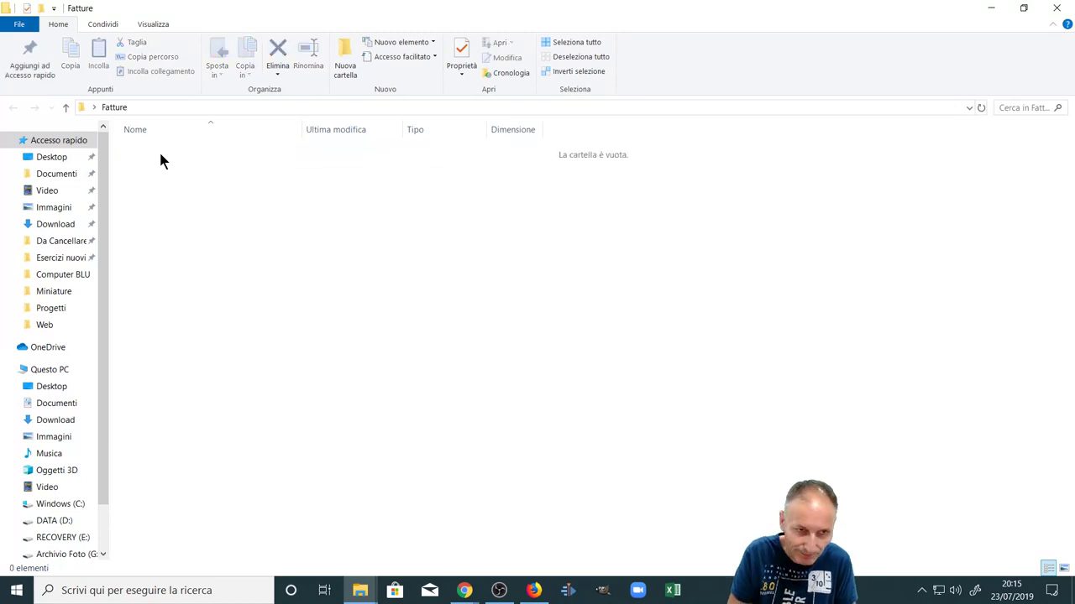
click(989, 9)
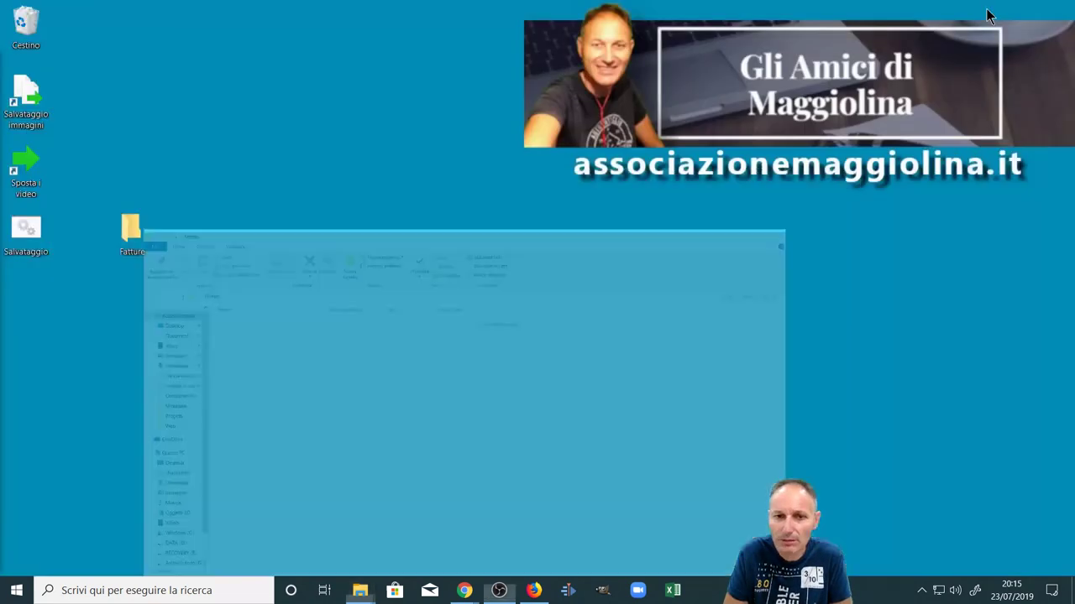
Switch to Gmail in Firefox, download the invoice's PDF attachment with Salva file, and minimize the browser
click(535, 591)
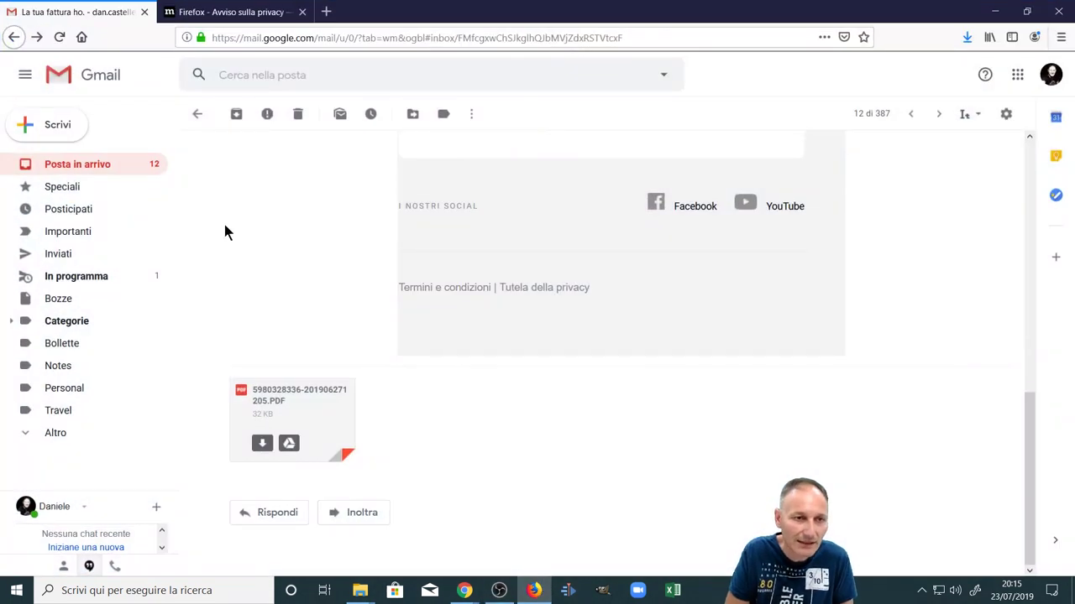
click(262, 443)
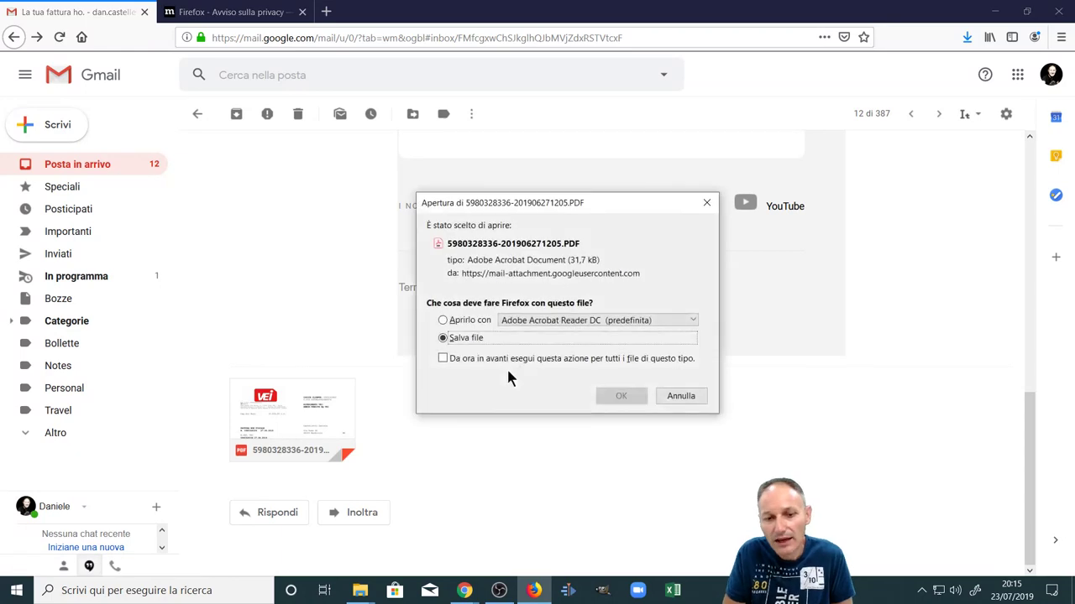
click(635, 401)
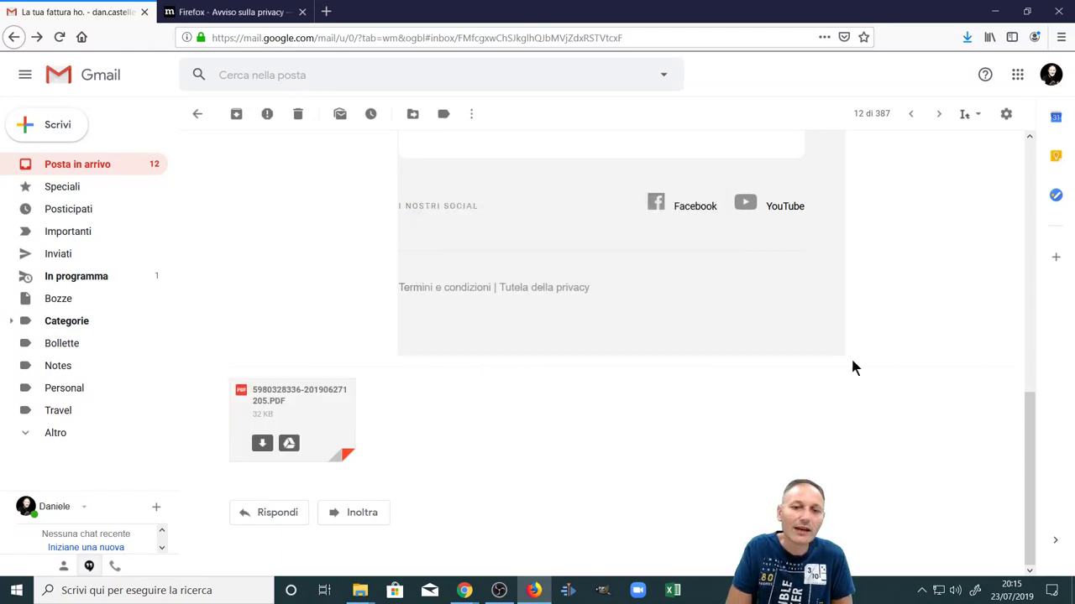
click(992, 13)
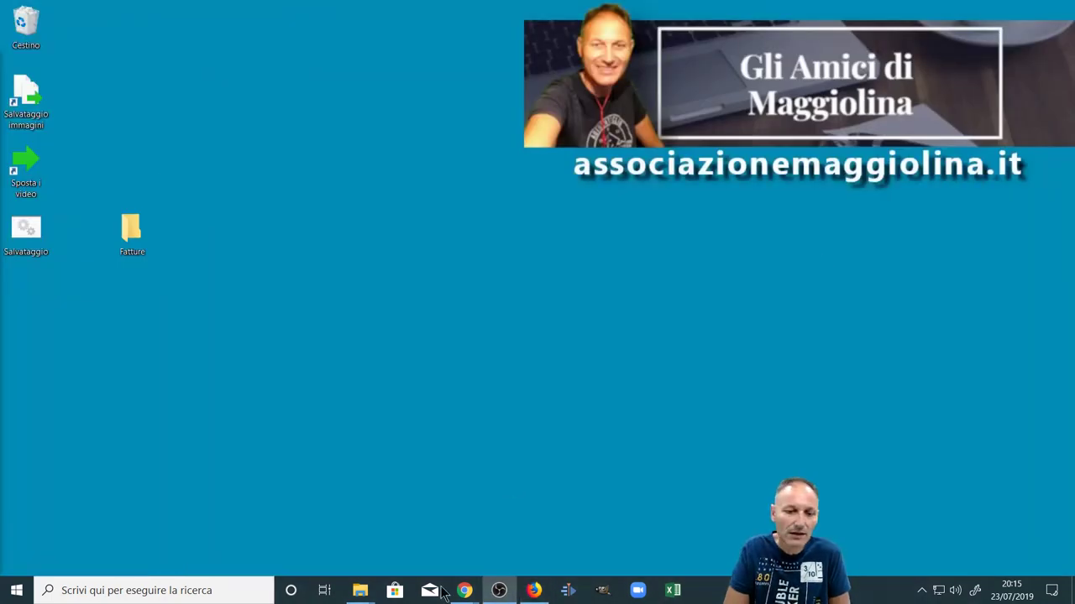
Close the duplicate Download window and the Fatture window, and bring up the remaining Download window
mouse_move(361, 592)
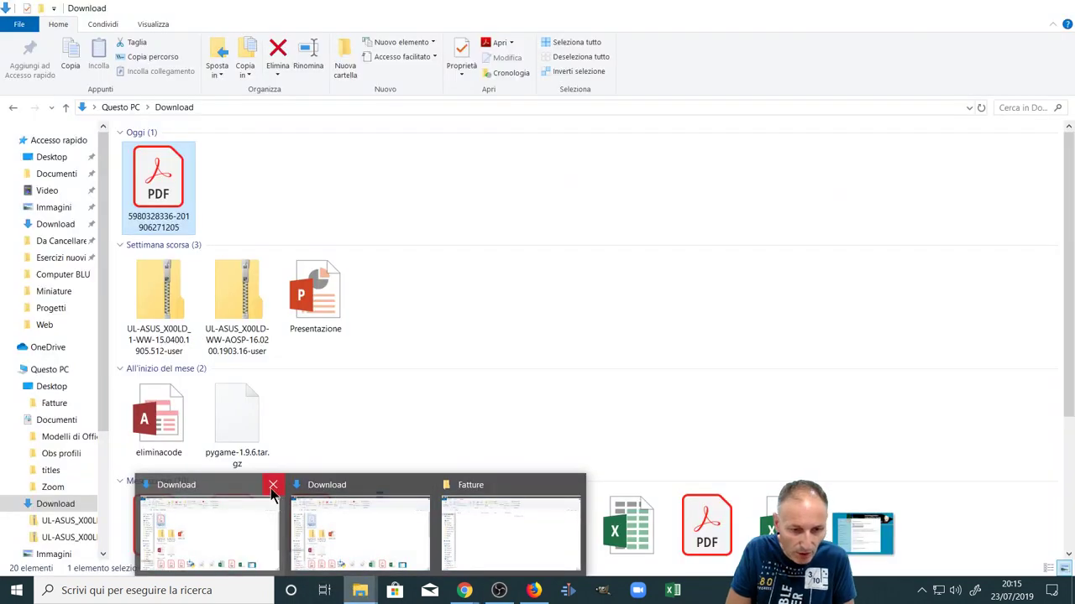
click(272, 487)
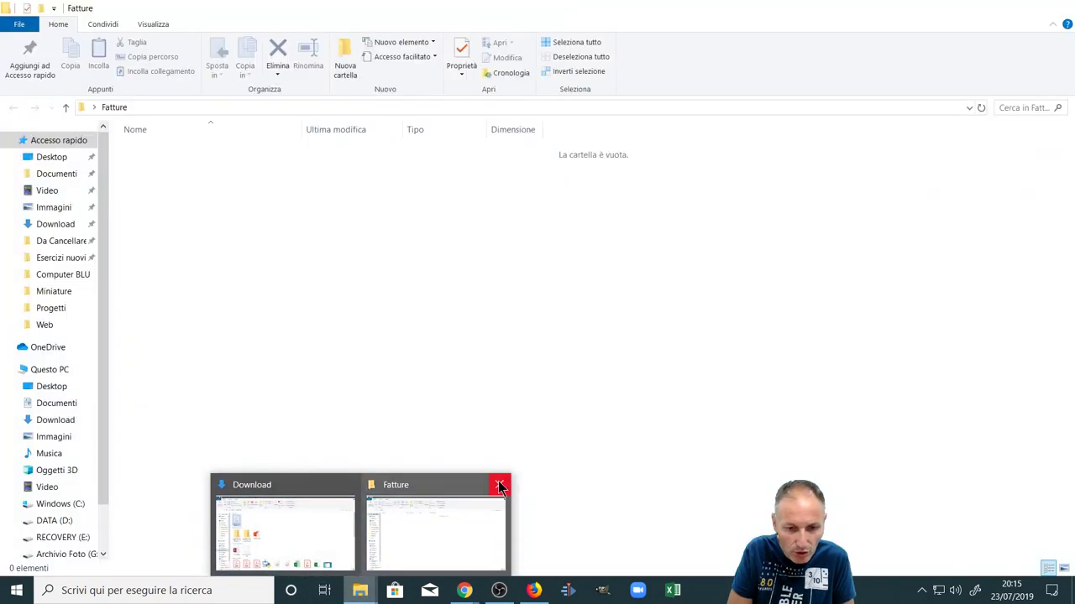
click(497, 485)
click(376, 498)
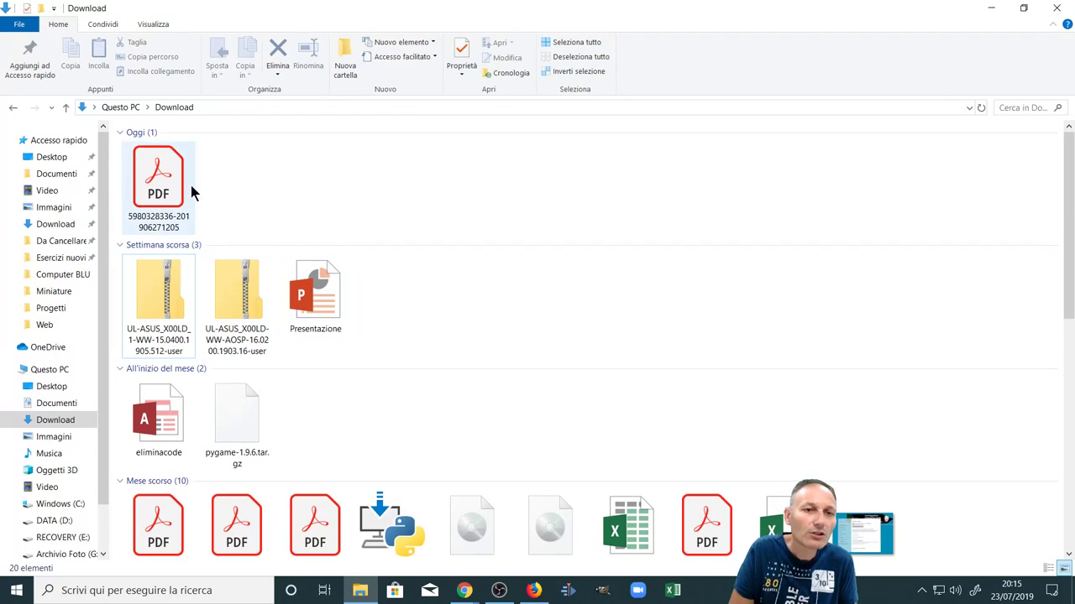
Move the invoice PDF from the Download folder to Fatture using the Sposta in command, and close the Download window
click(155, 176)
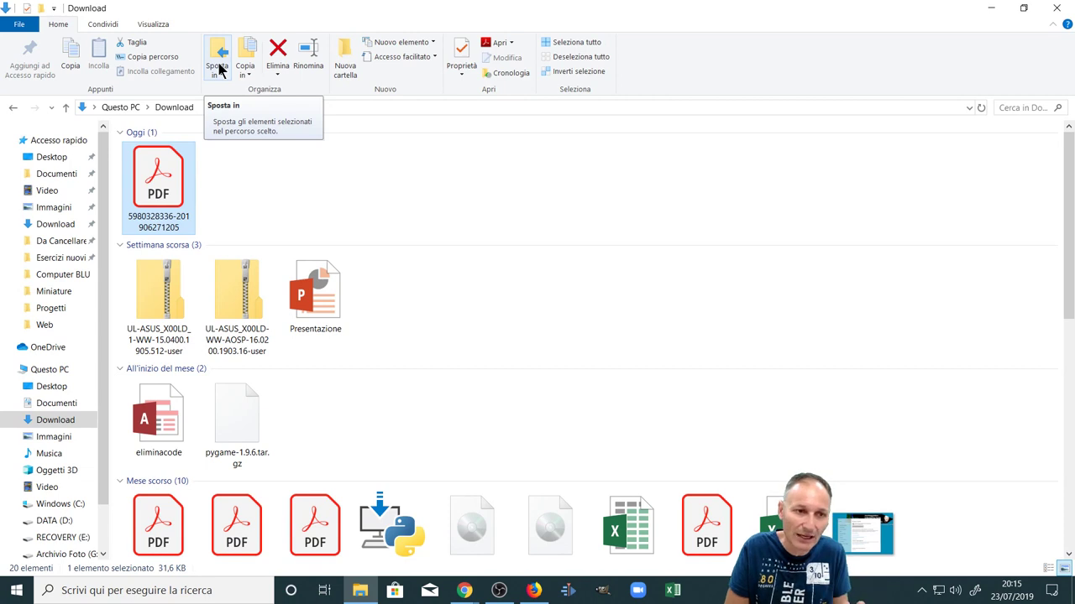
mouse_move(142, 181)
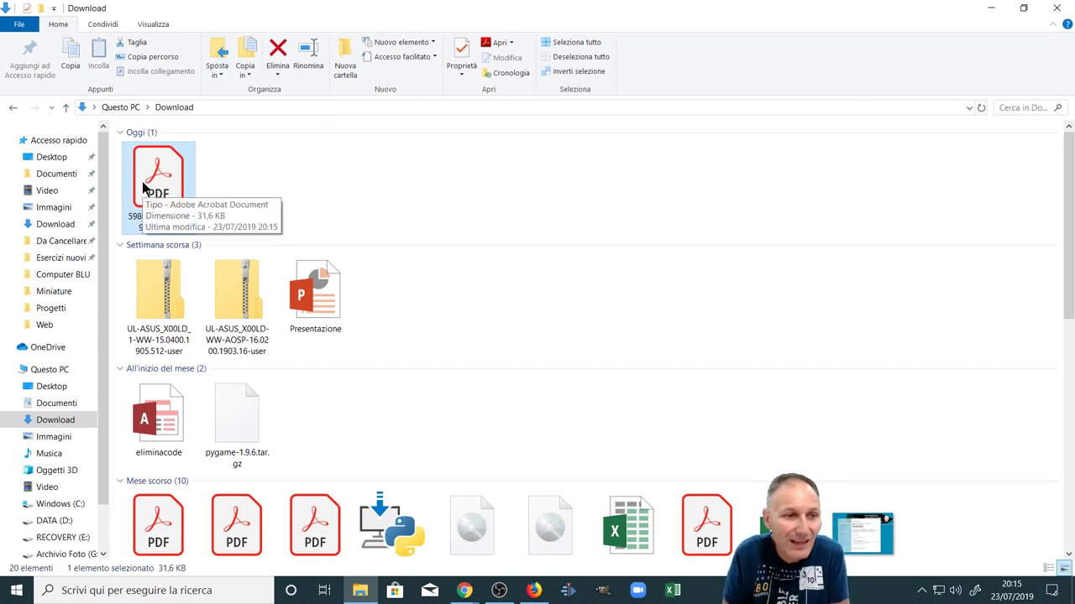
click(217, 59)
click(217, 57)
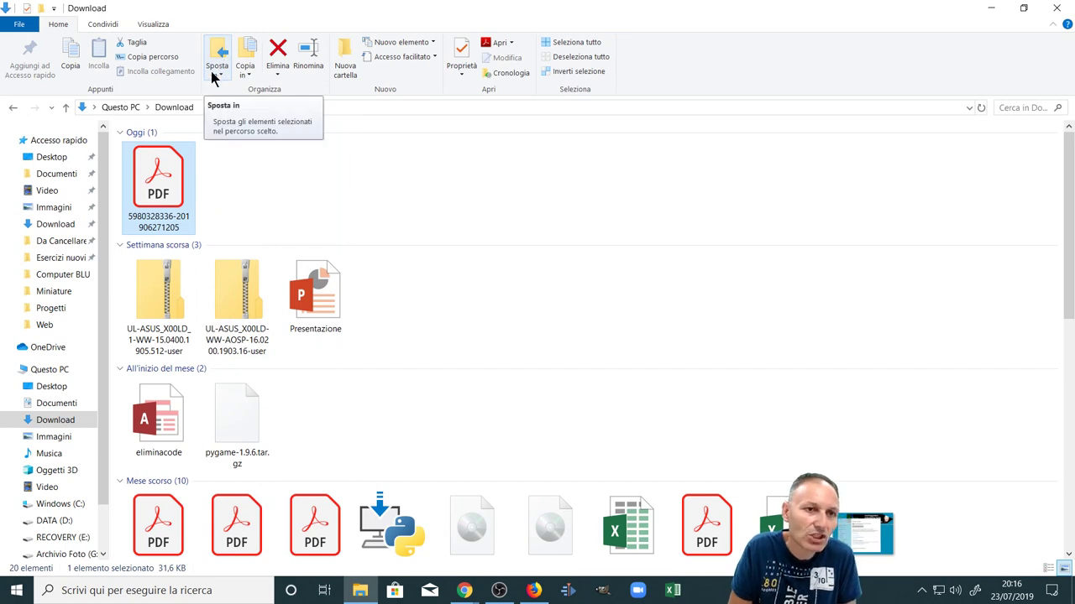
click(217, 56)
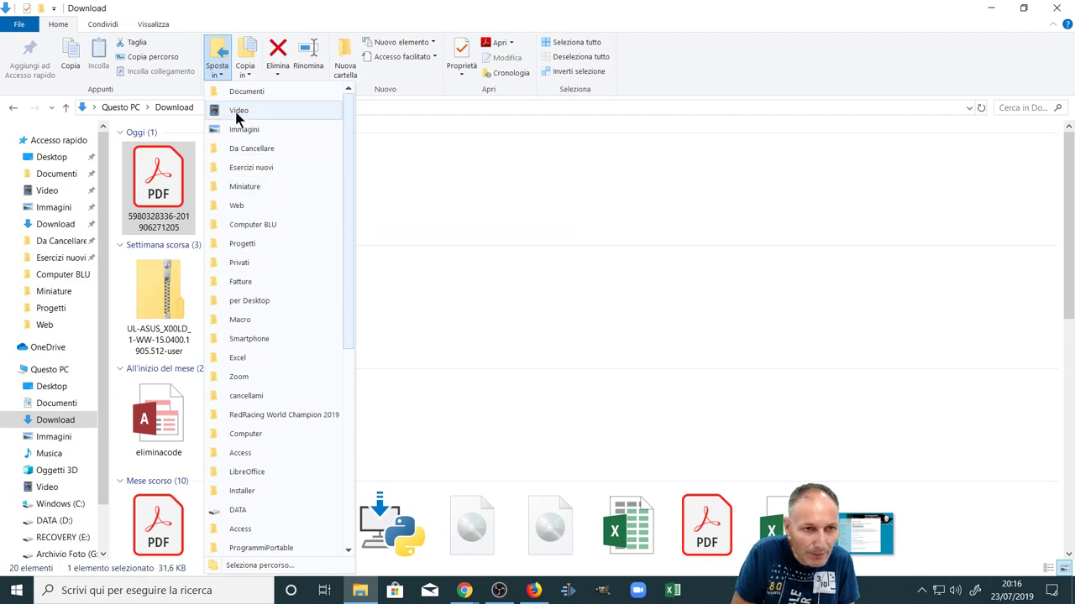
scroll(289, 334, down, 2)
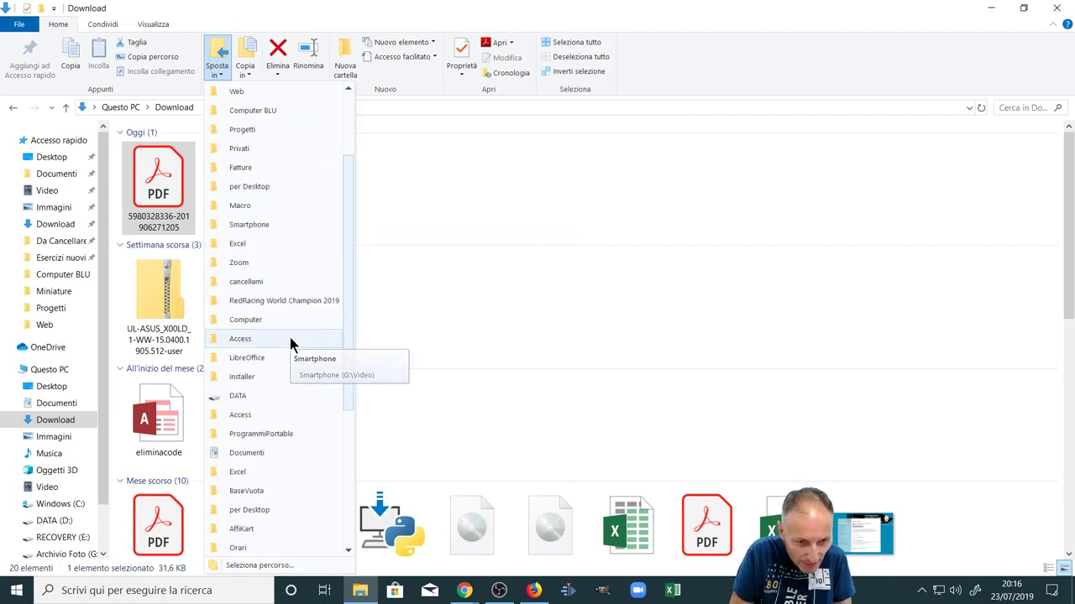
scroll(290, 340, down, 4)
scroll(291, 352, down, 1)
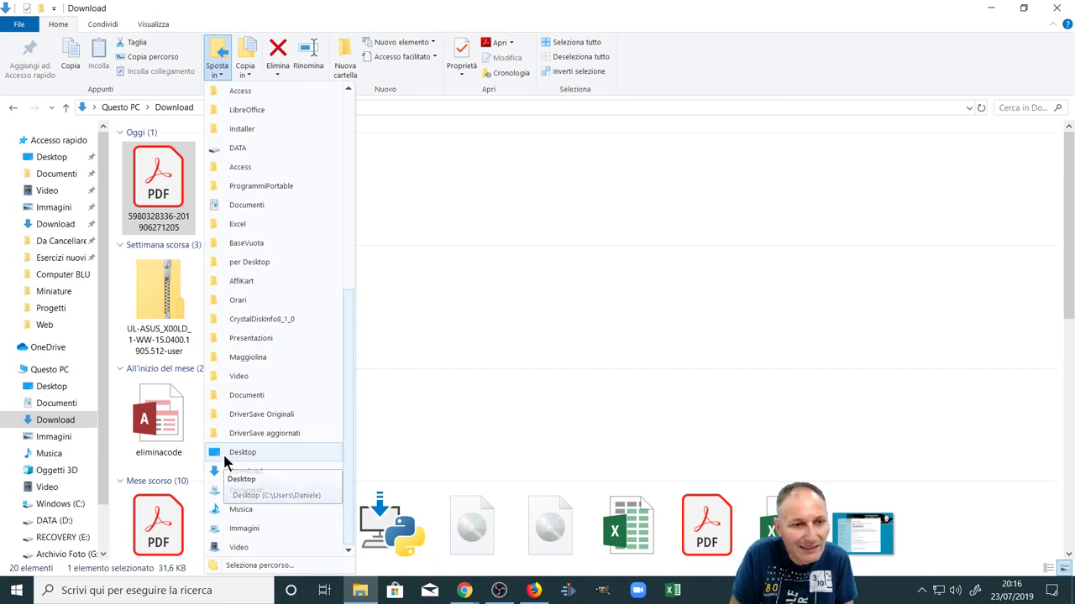
scroll(225, 461, up, 6)
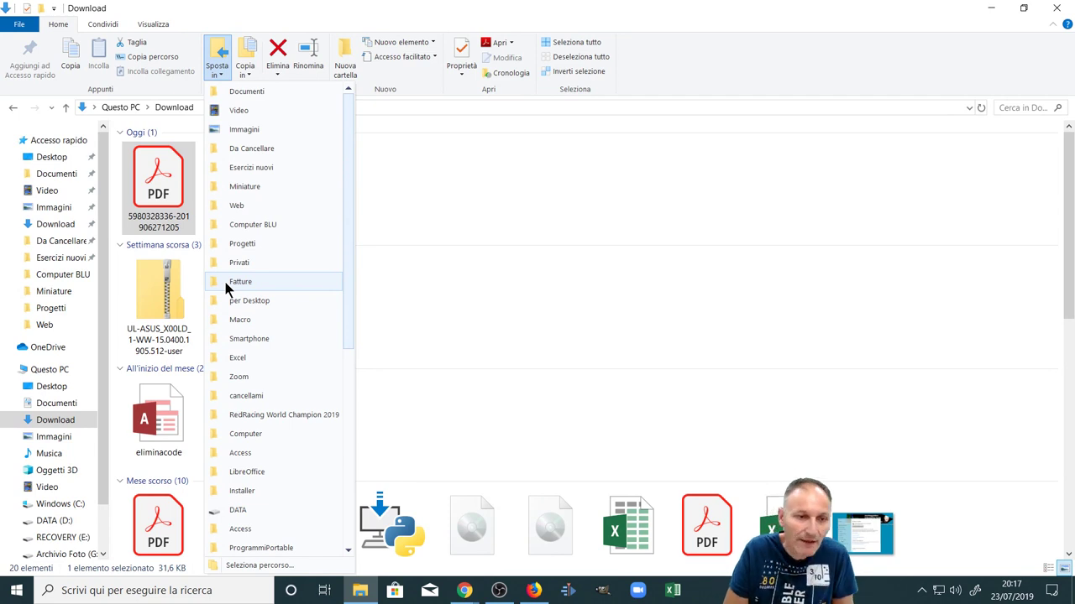
click(225, 284)
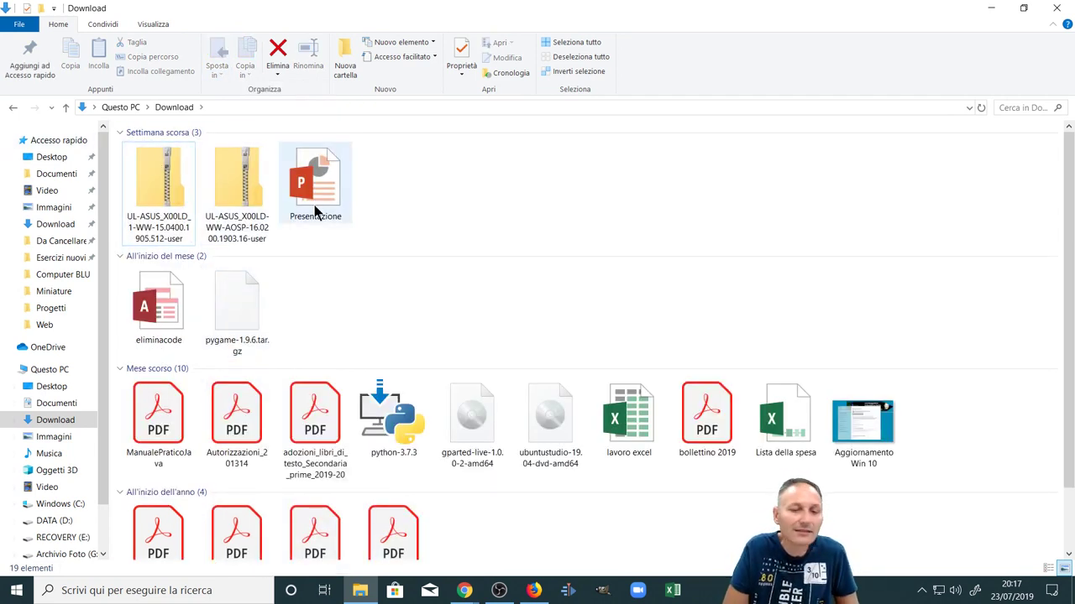
click(1056, 8)
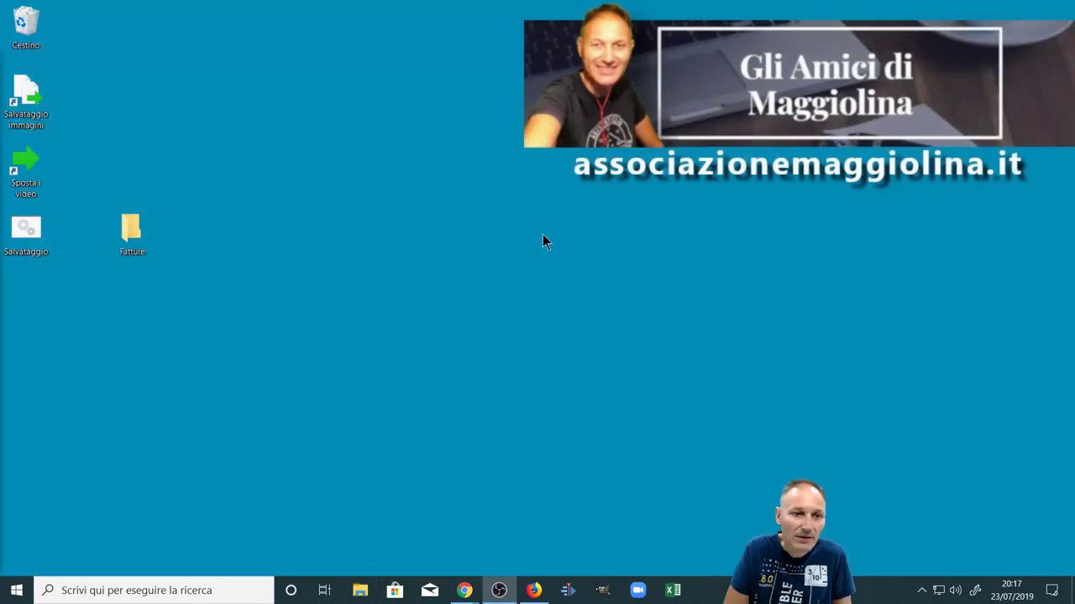
Check the contents of the desktop's Fatture folder and close its window
double_click(123, 224)
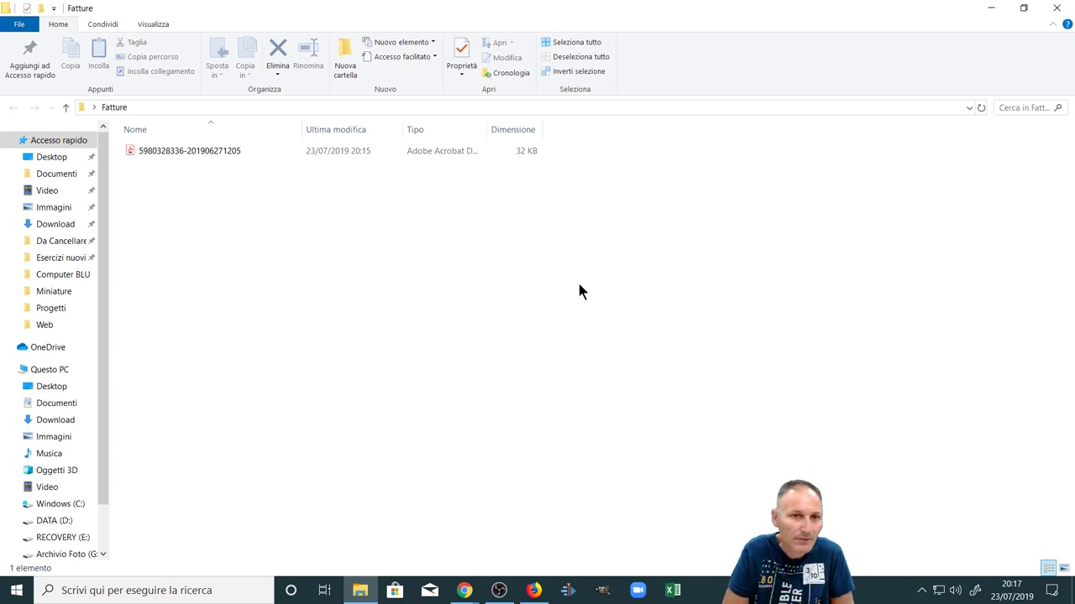
click(1056, 11)
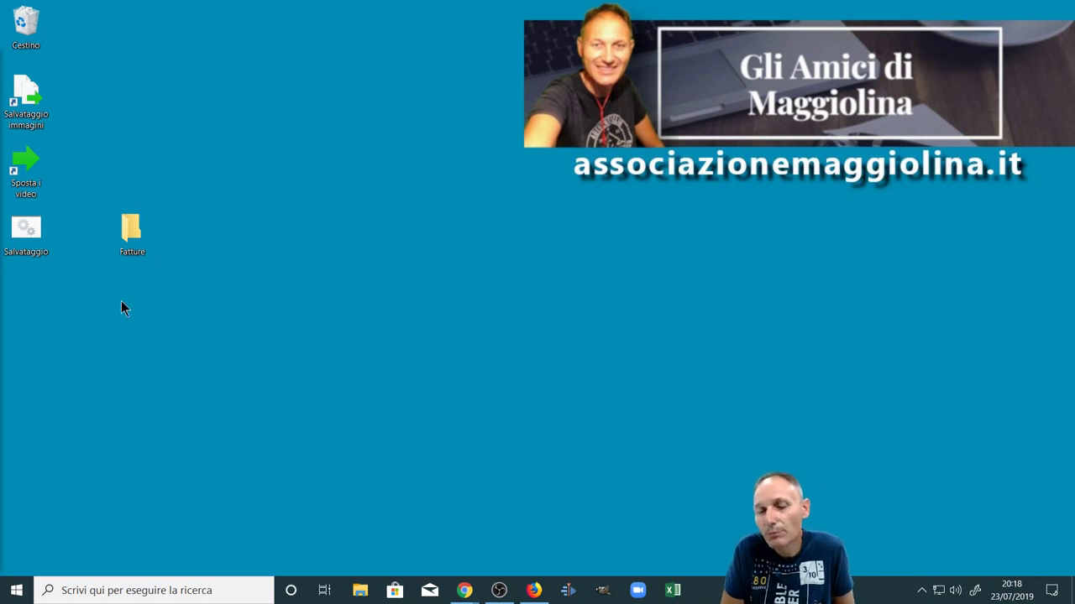
mouse_move(143, 240)
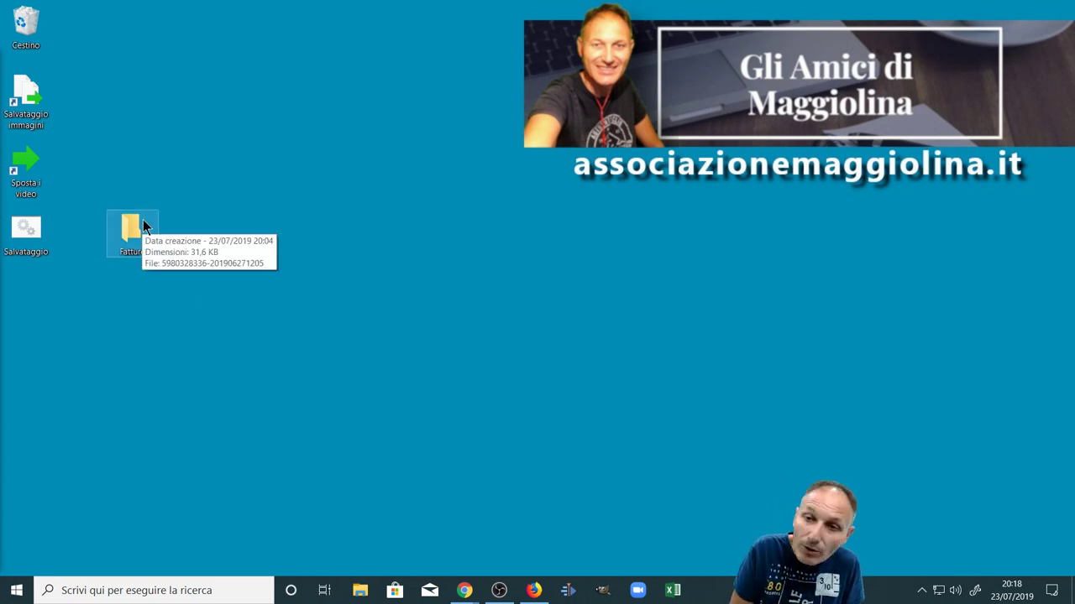
double_click(143, 219)
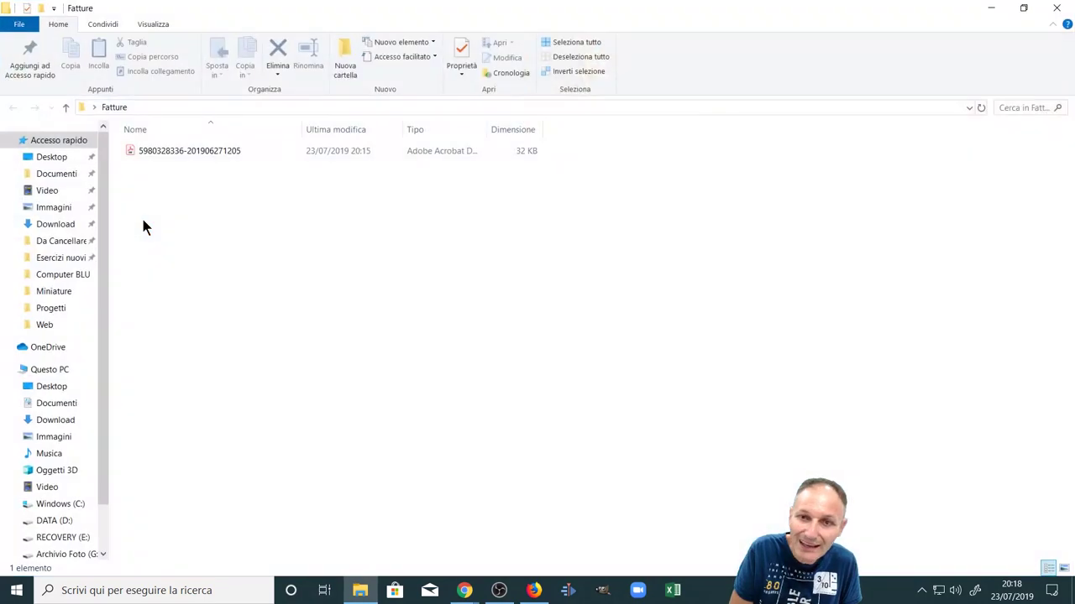
click(1059, 7)
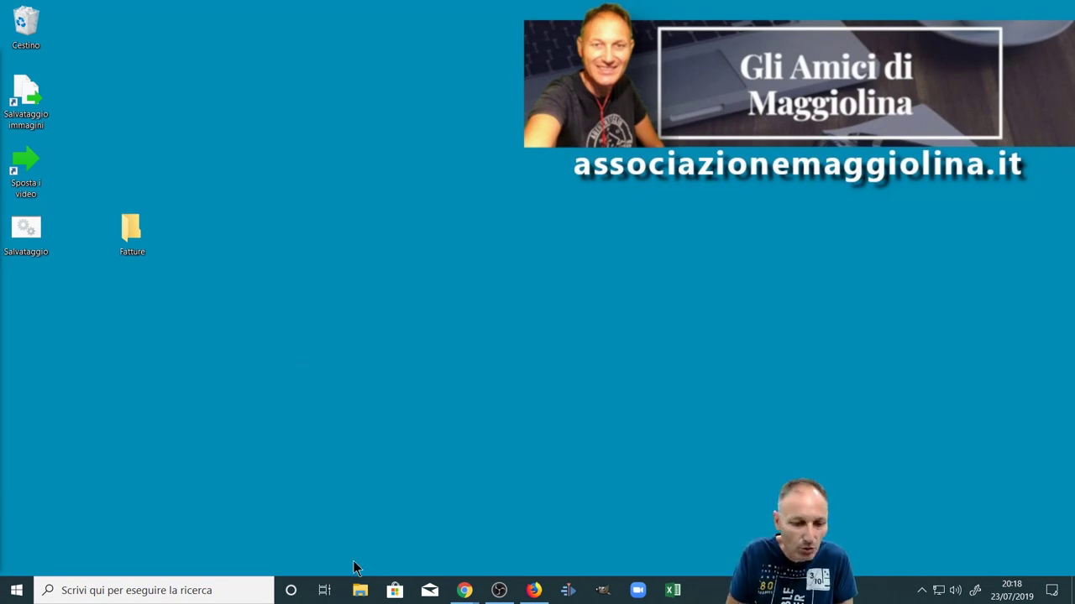
Open a non-maximized Questo PC window and reposition the Fatture folder on the desktop closer to it
click(360, 591)
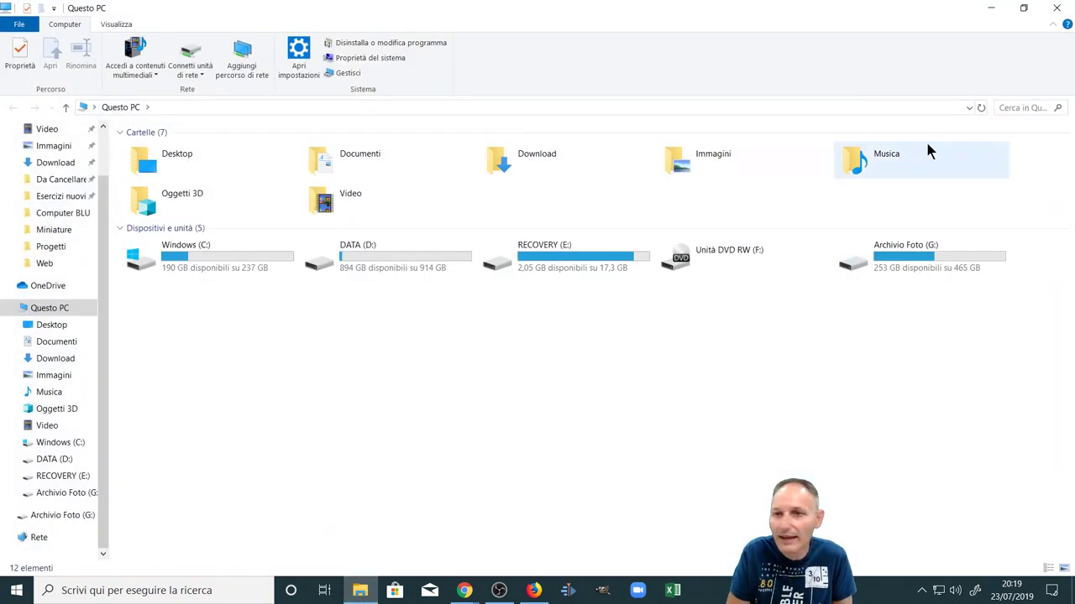
click(1024, 9)
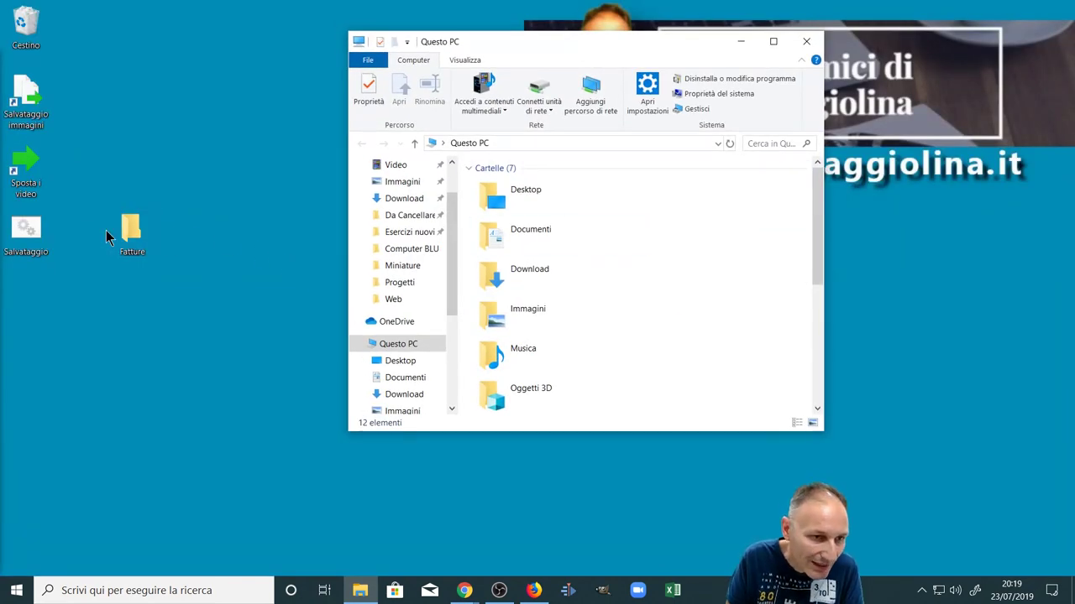
drag(124, 238, 237, 244)
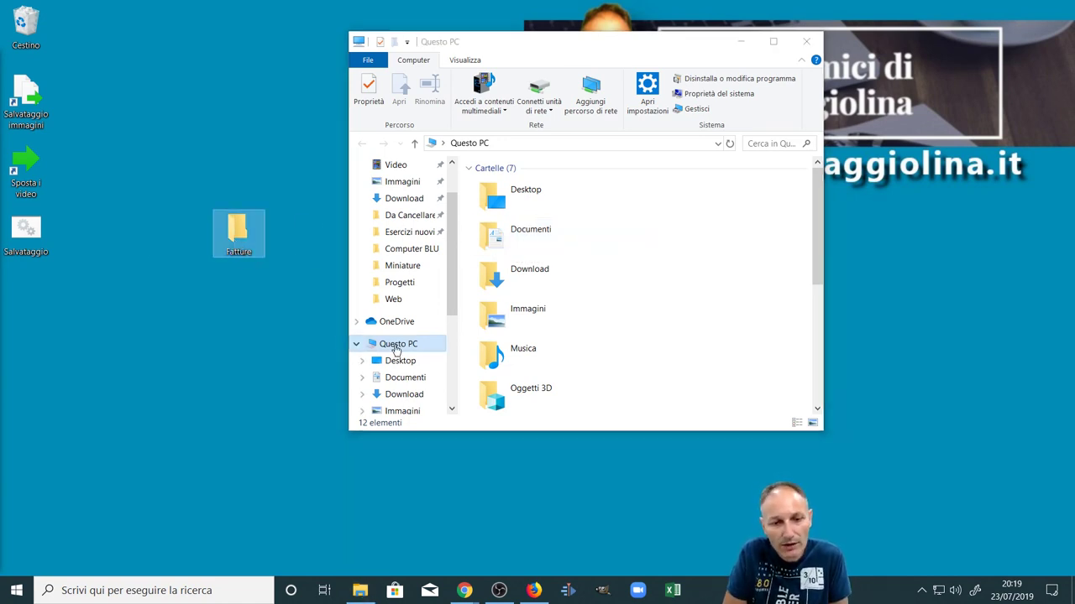
Collapse the Questo PC tree, examine the drives Windows (C:) and DATA (D:) in the maximized window, and close it
click(396, 348)
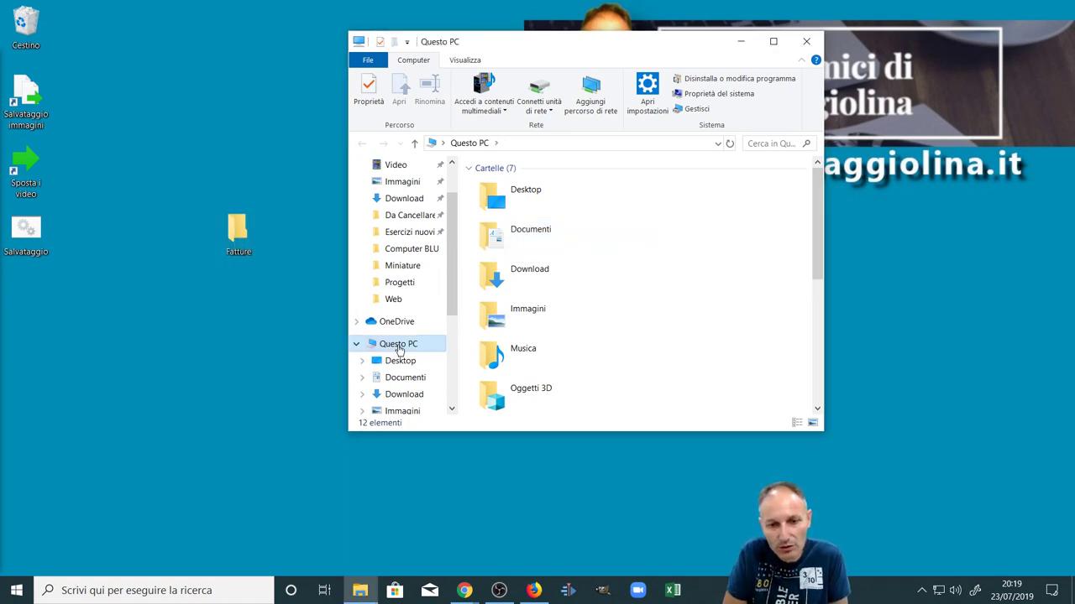
double_click(398, 349)
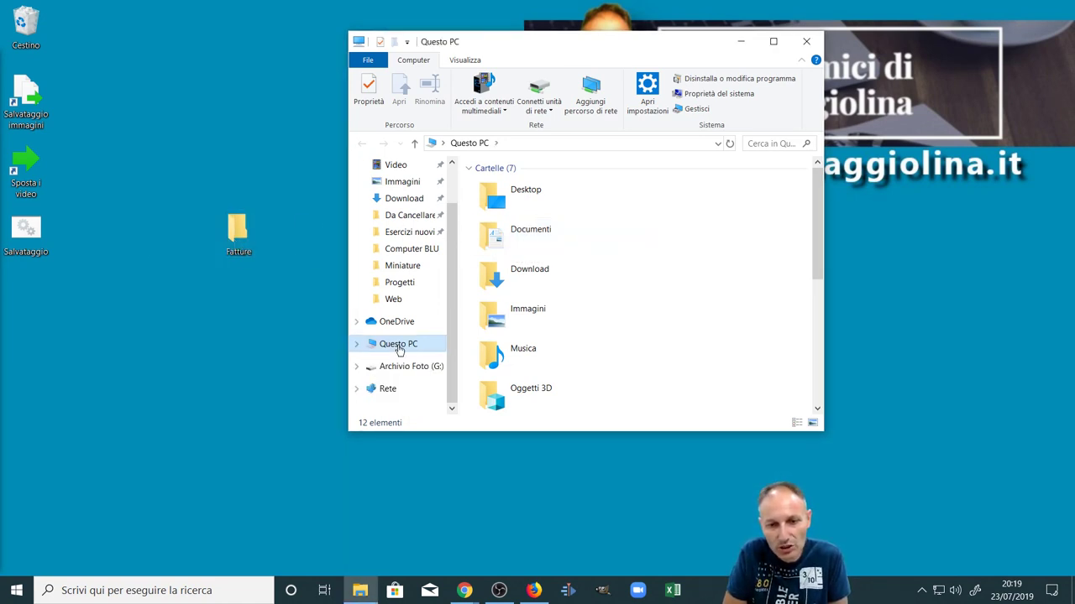
click(773, 42)
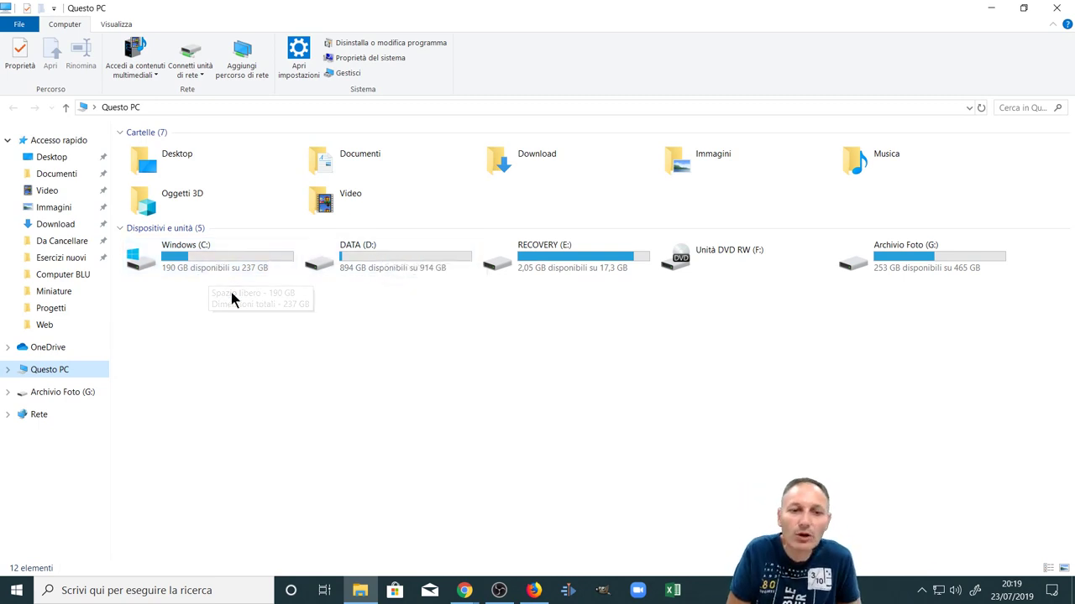
mouse_move(340, 264)
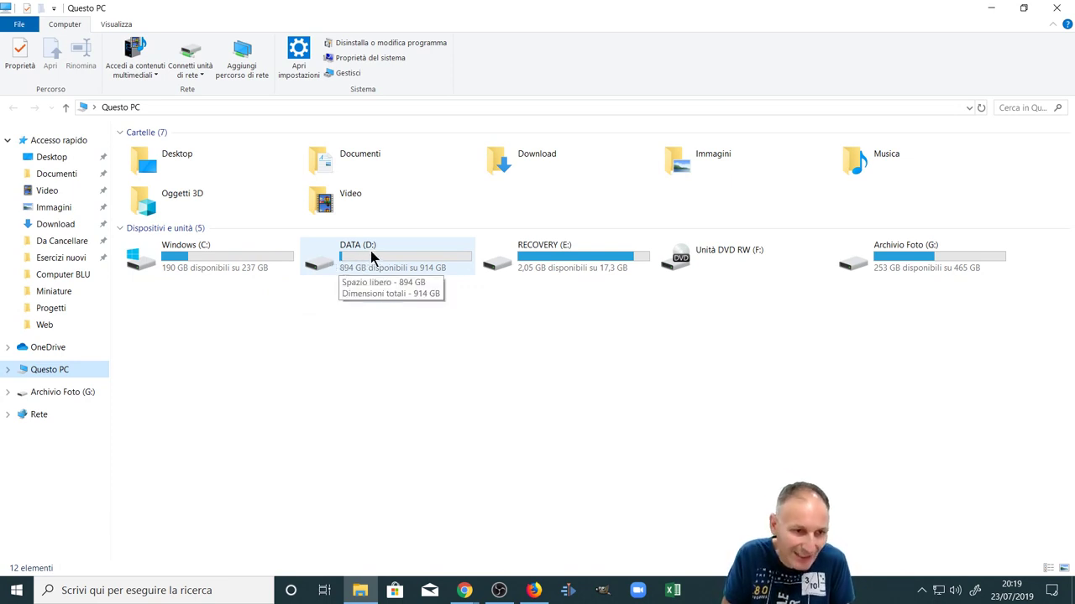
mouse_move(178, 264)
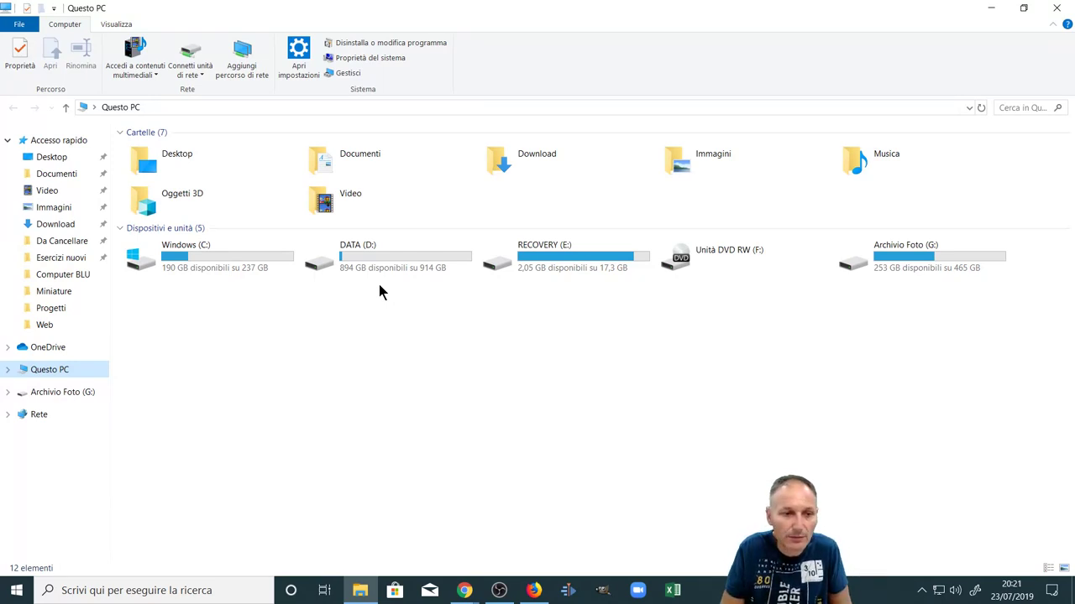
click(1056, 10)
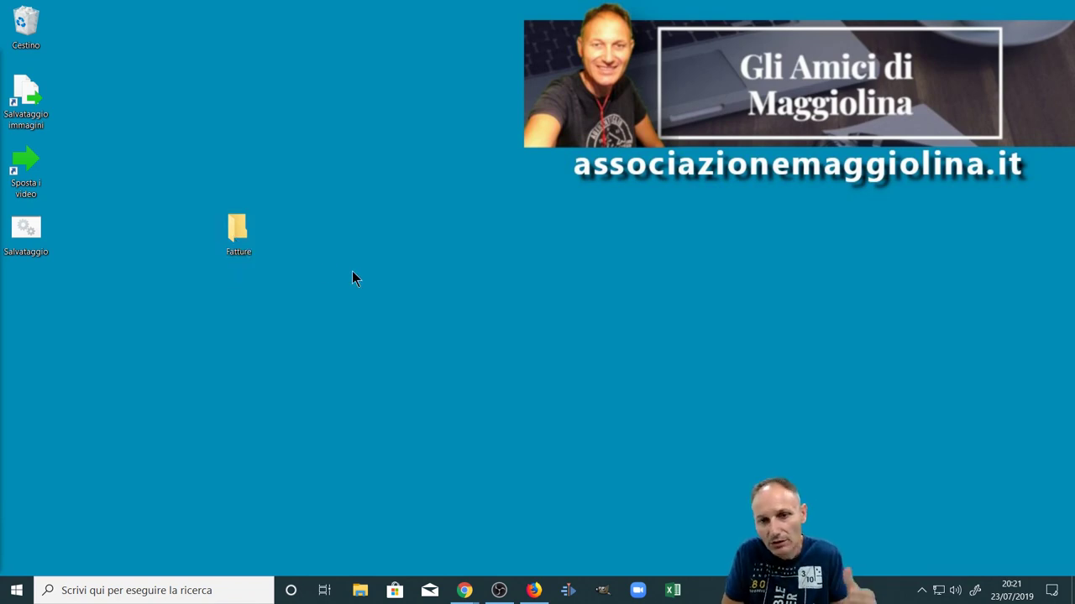
Reopen Questo PC in a non-maximized window and move the Fatture folder from the desktop into Documenti, without leaving a copy
click(359, 590)
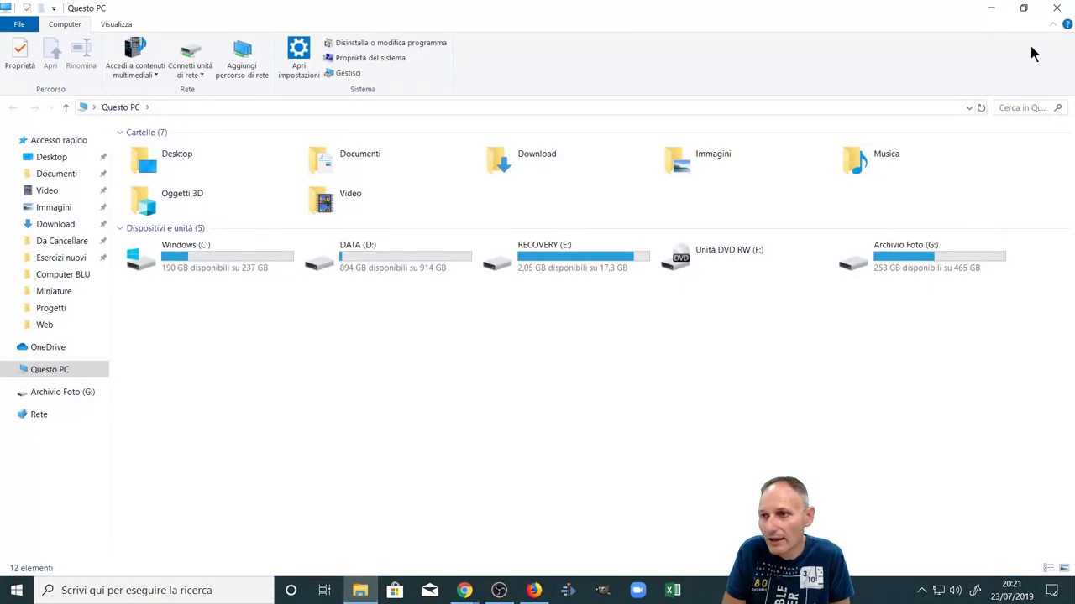
click(1023, 7)
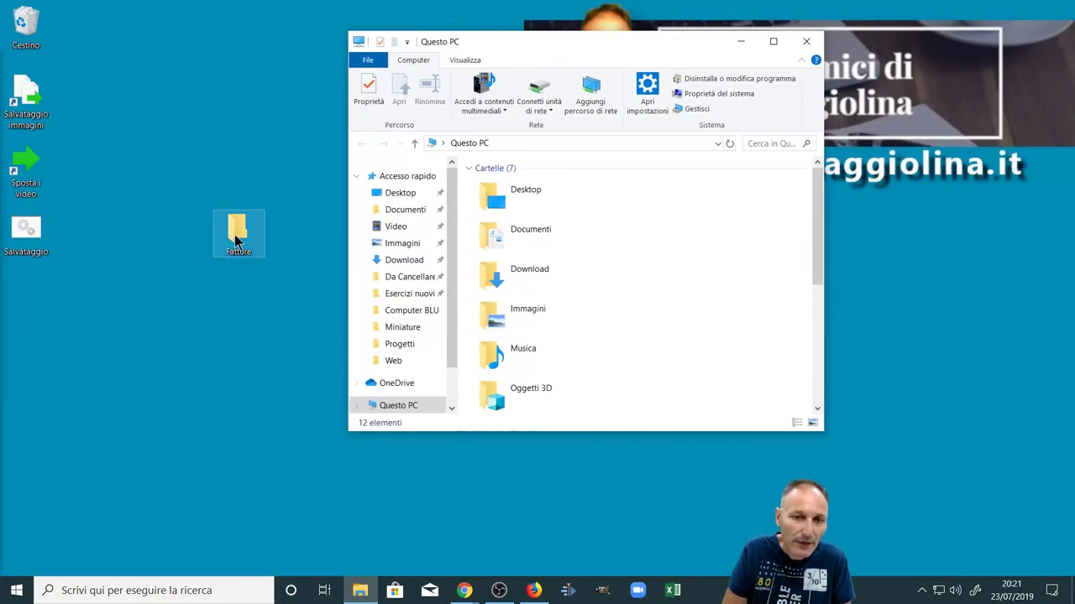
drag(236, 241, 511, 236)
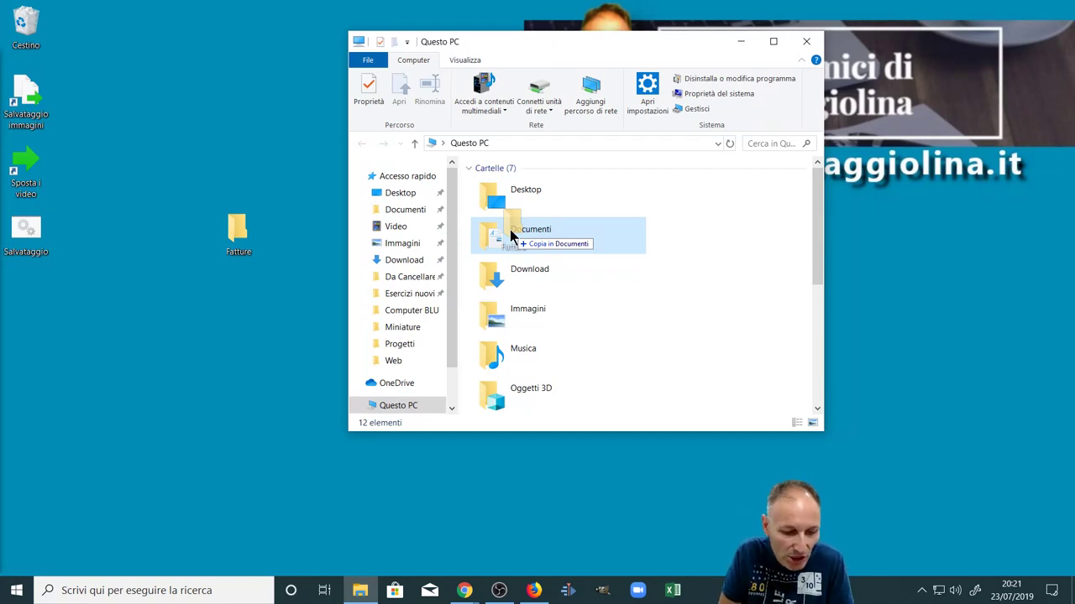
mouse_move(511, 237)
mouse_down()
mouse_move(249, 240)
mouse_move(497, 234)
mouse_up()
key(shift)
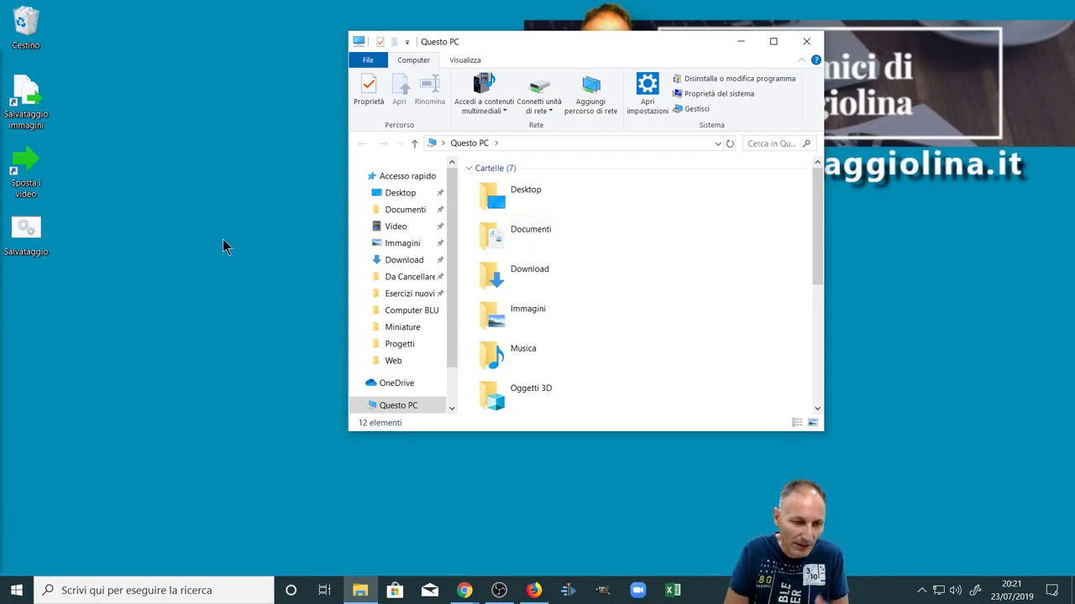
Open the Documenti folder and create a desktop shortcut to its Fatture folder
mouse_move(527, 233)
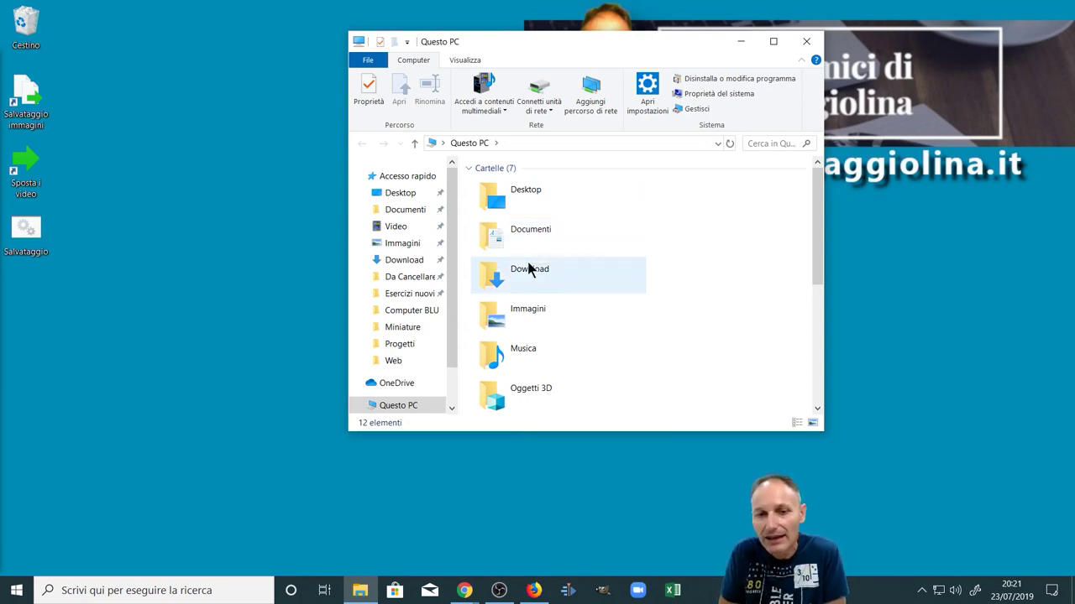
mouse_move(528, 267)
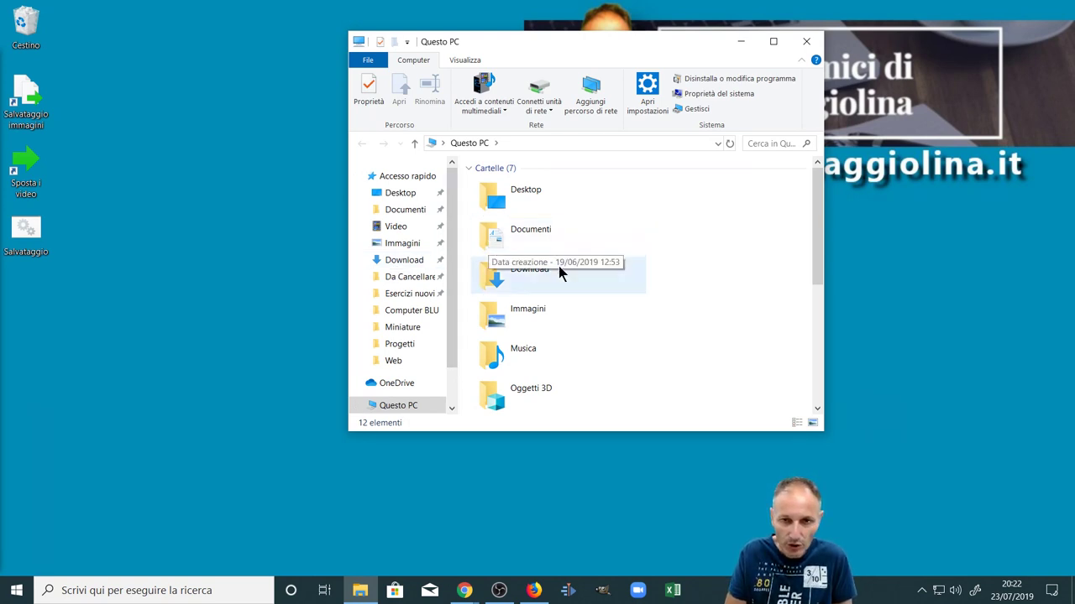
double_click(506, 228)
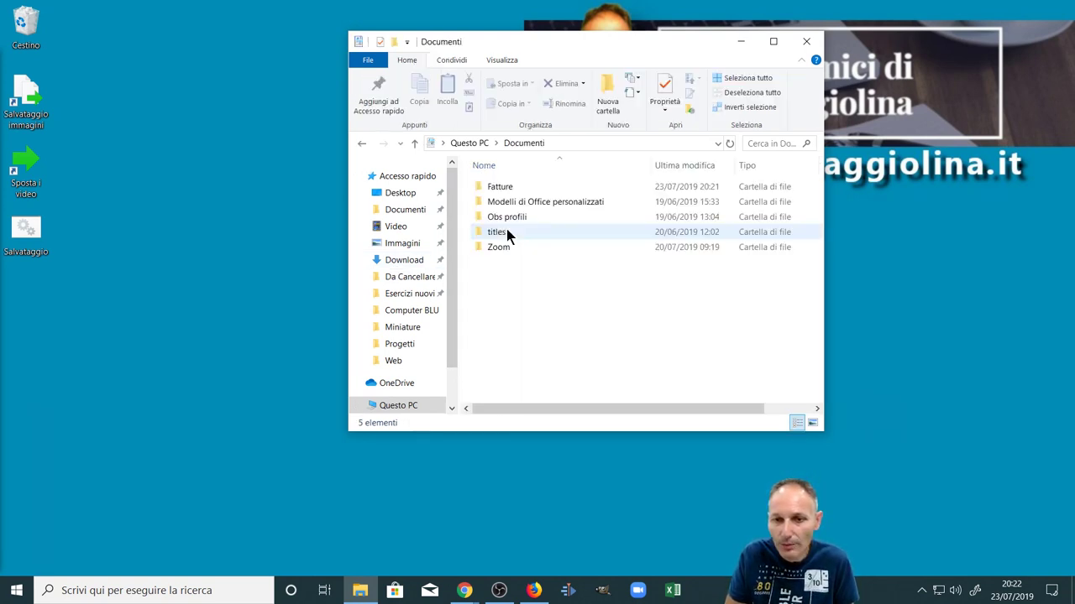
right_click(478, 186)
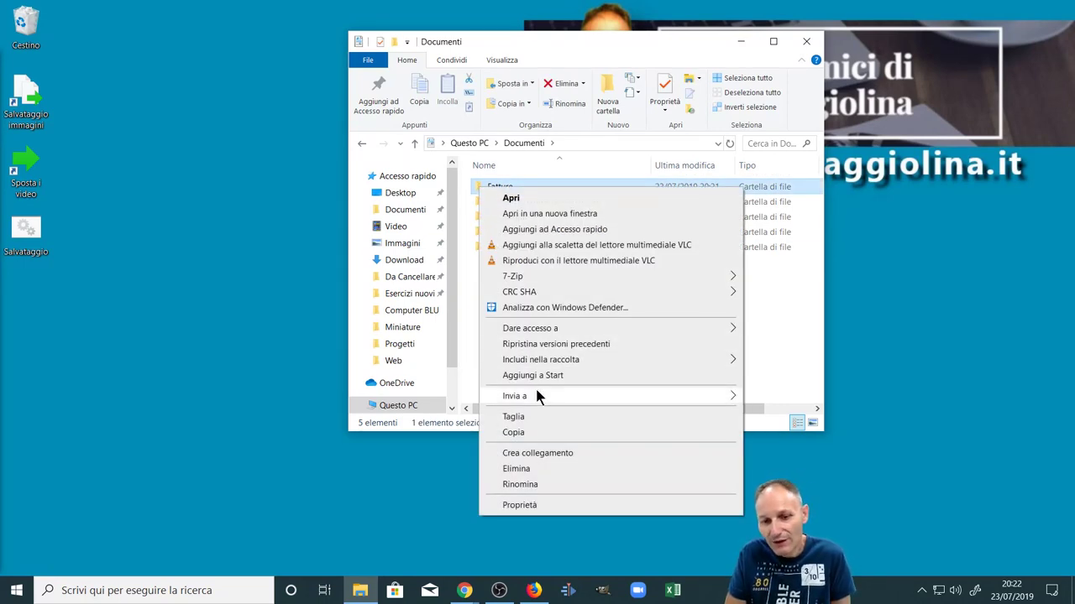
mouse_move(537, 395)
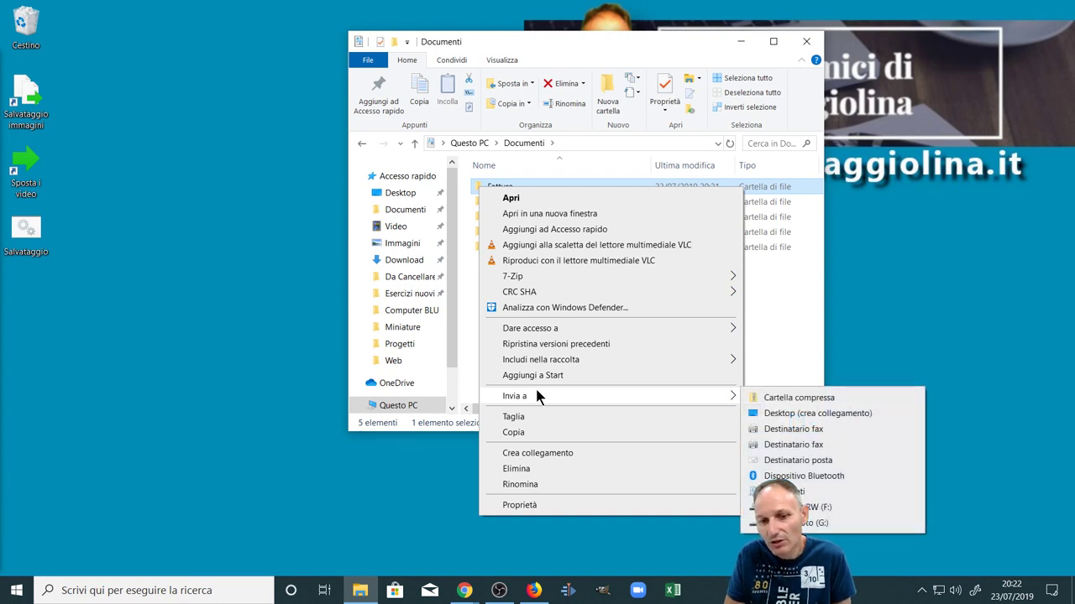
click(820, 415)
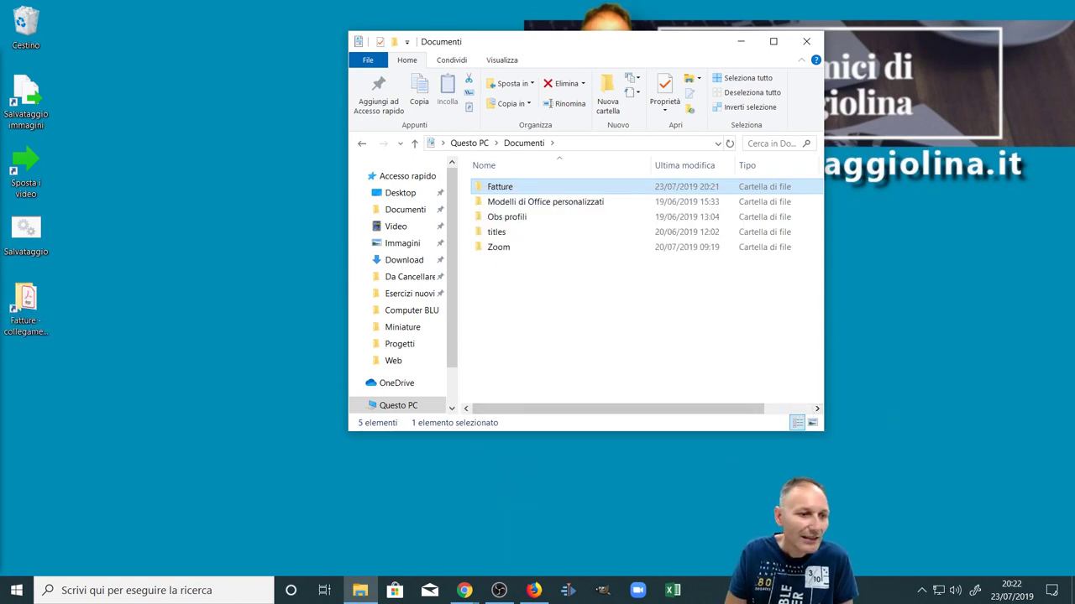
Reposition the Fatture shortcut to a free area of the desktop and close the Documenti window
click(74, 361)
drag(25, 304, 185, 172)
click(164, 281)
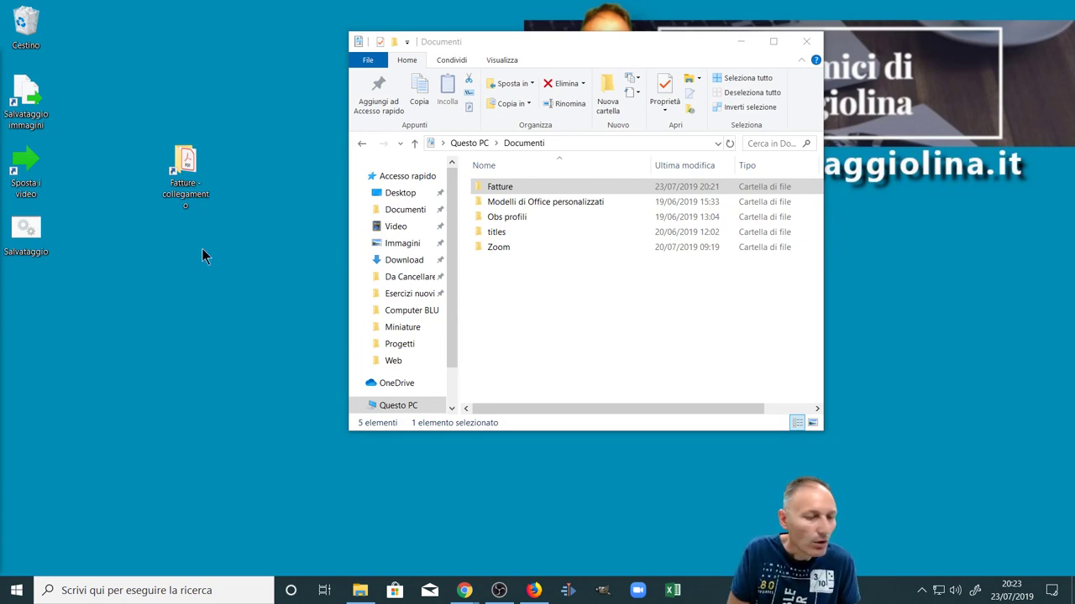
click(806, 42)
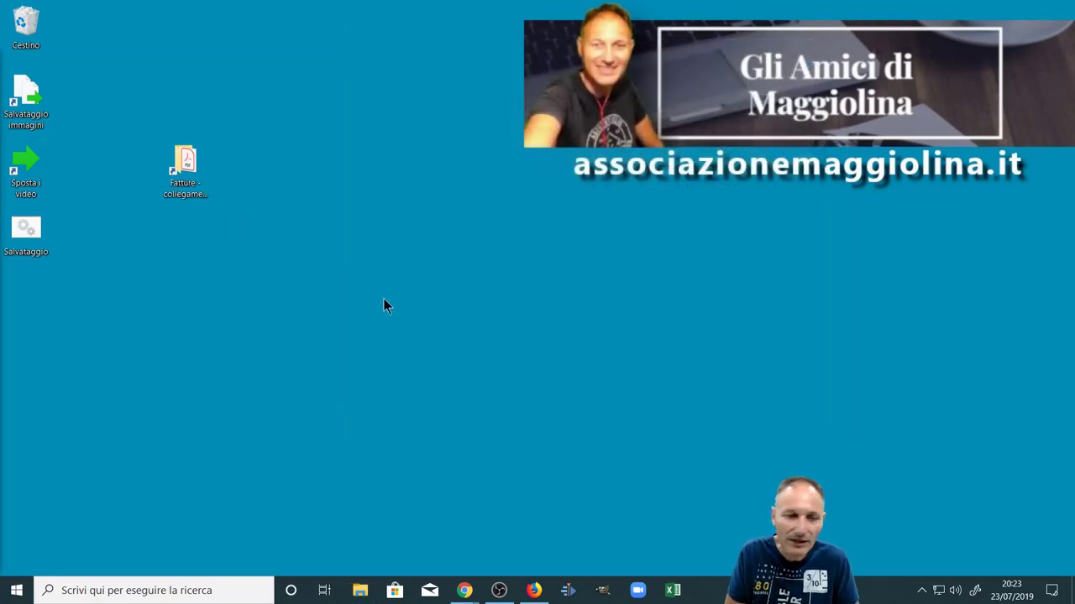
Reposition the Fatture shortcut on the desktop so it sits on the same row as the Salvataggio icon
click(179, 192)
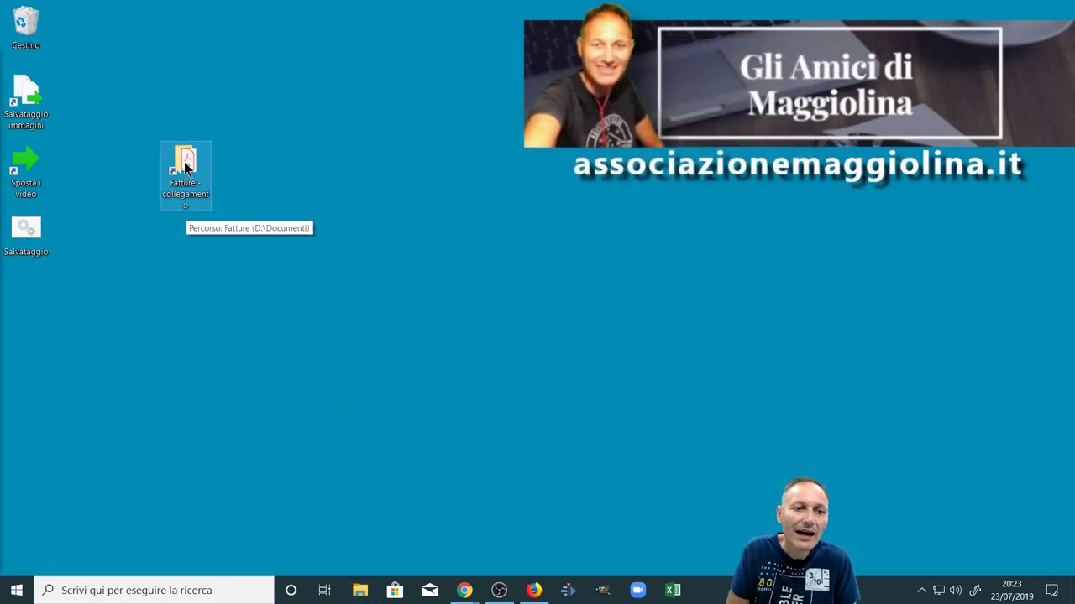
drag(190, 193, 143, 220)
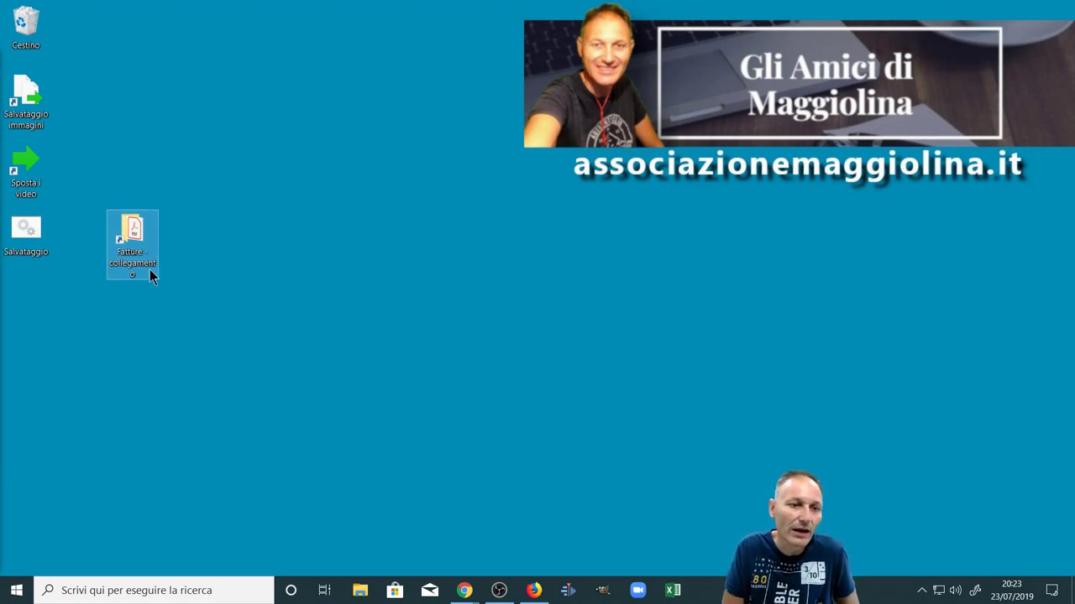
mouse_move(129, 244)
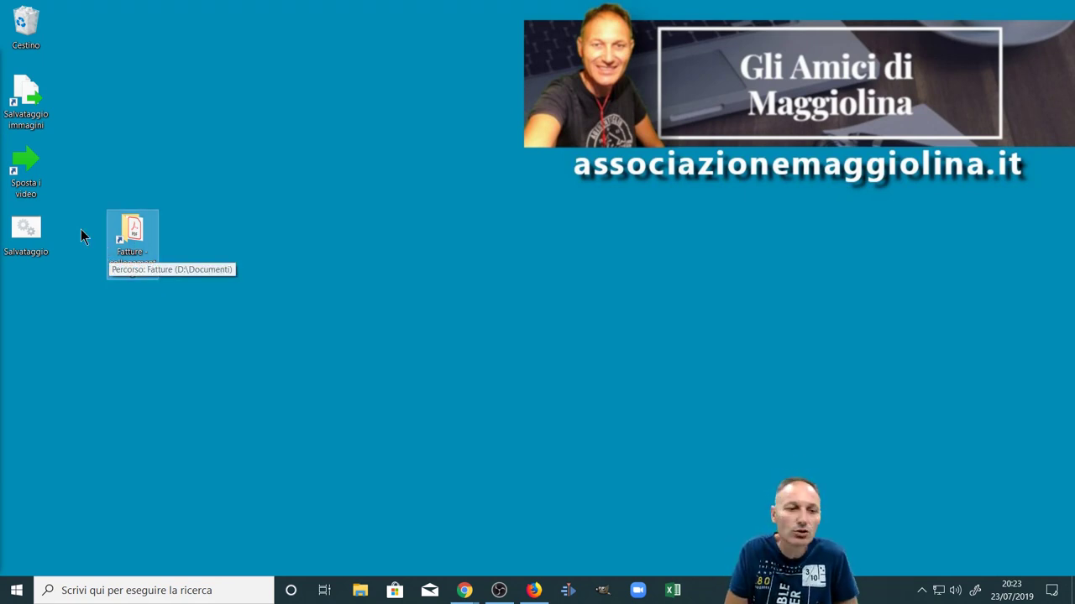
Open the Fatture folder twice through its desktop shortcut to check its contents, closing the window each time
double_click(131, 230)
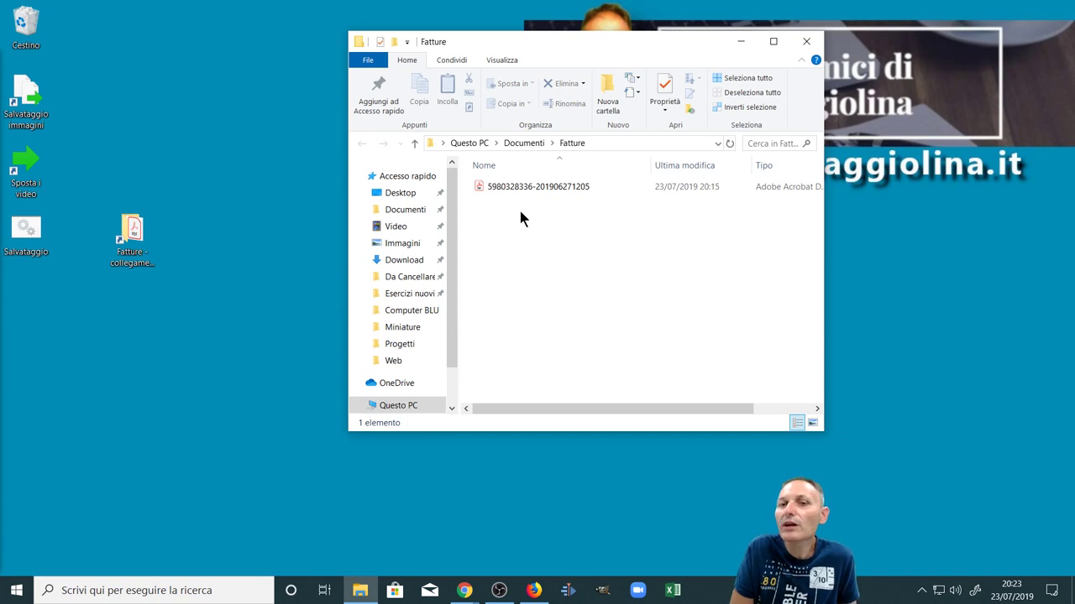
click(806, 41)
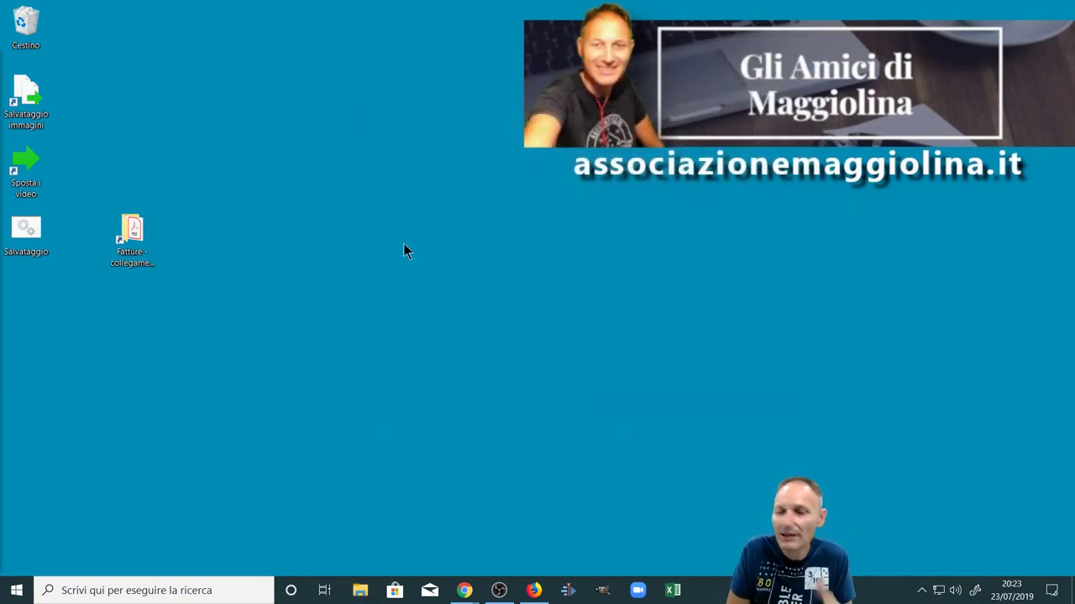
double_click(128, 232)
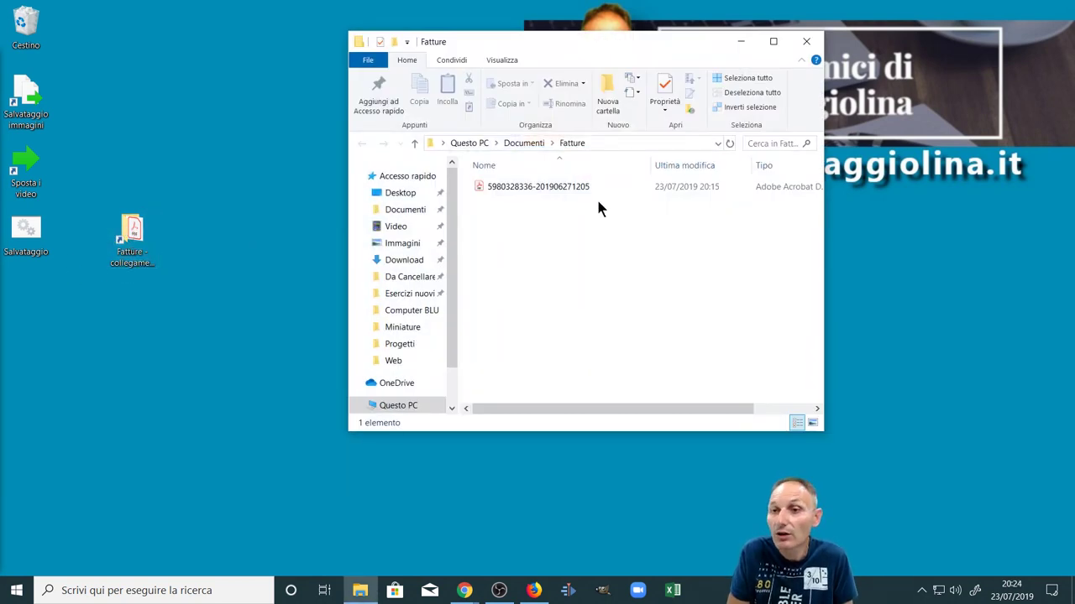
click(811, 40)
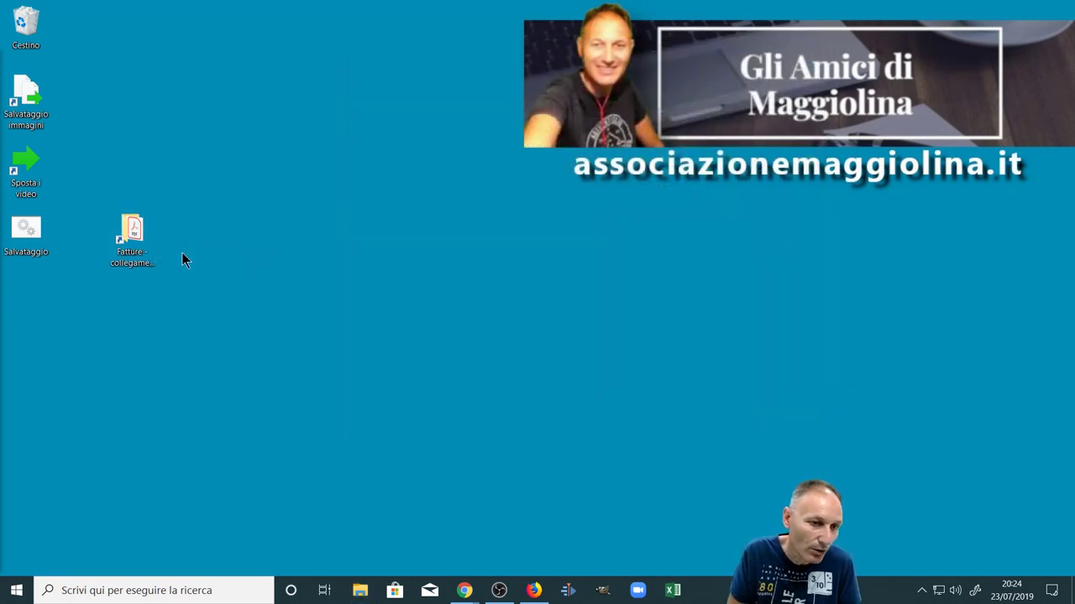
Delete the Fatture shortcut from the desktop by moving it into the Cestino
click(125, 240)
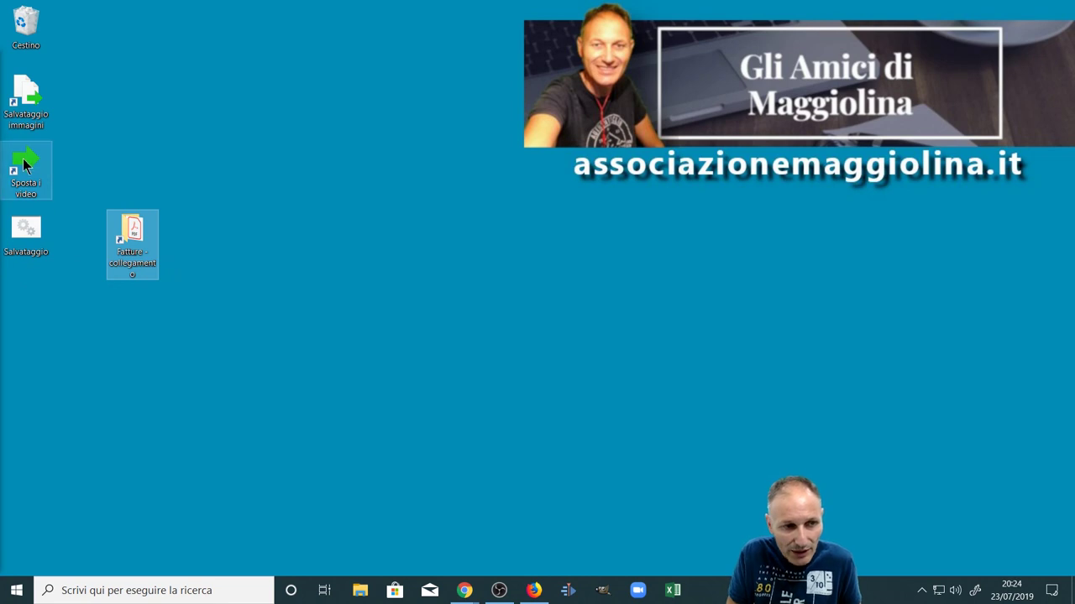
click(23, 234)
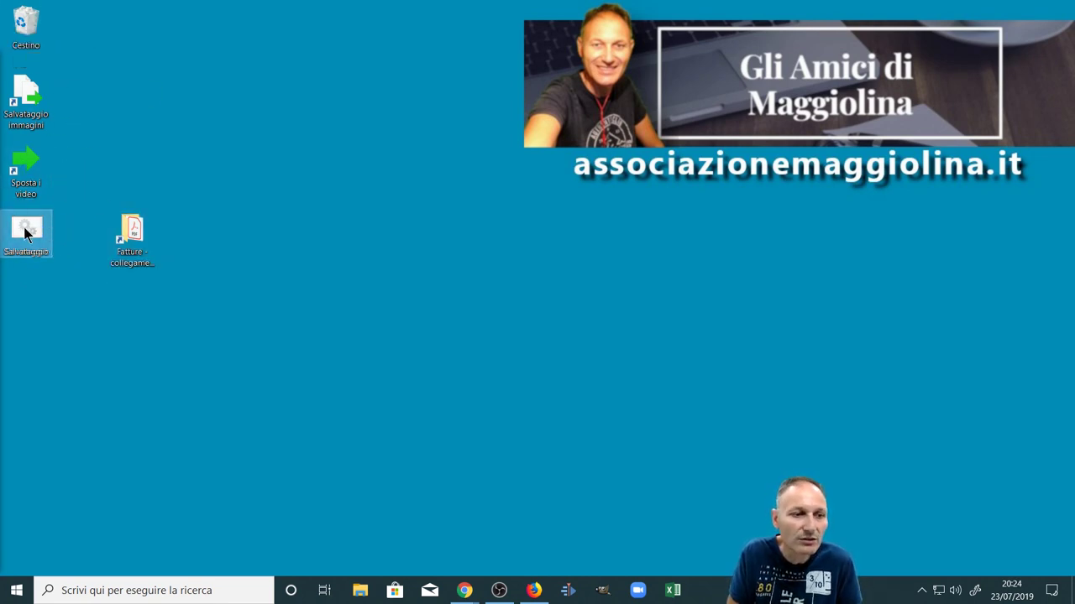
click(134, 240)
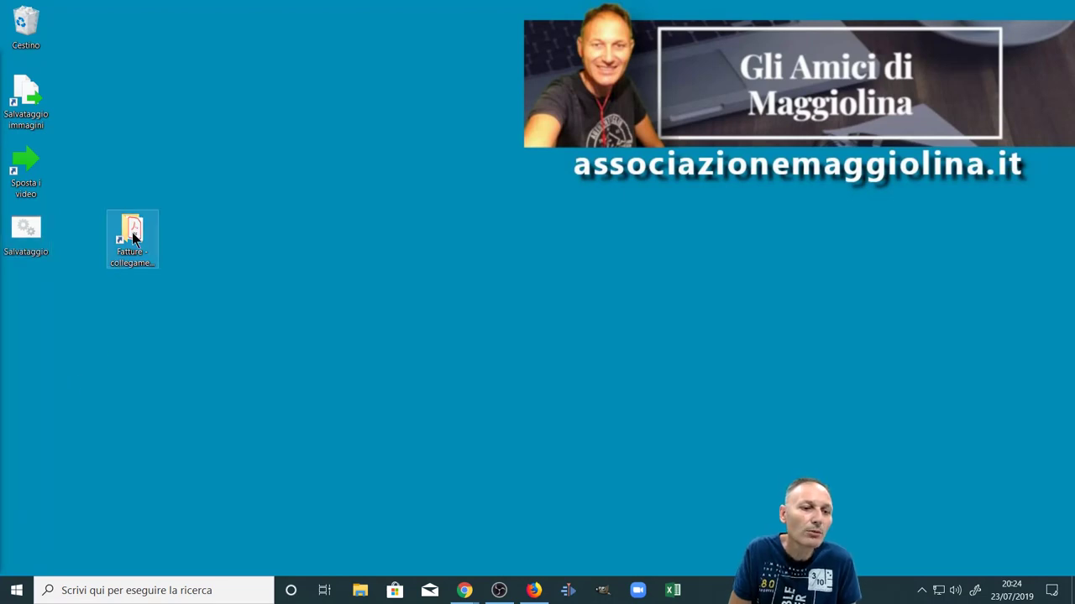
drag(136, 239, 28, 27)
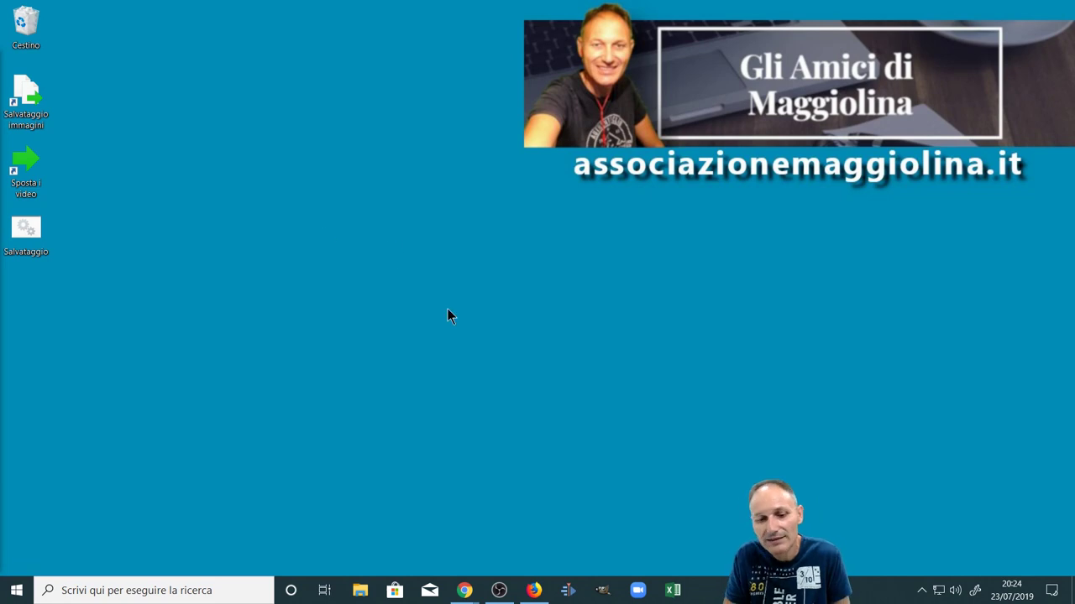
Check in Documenti that the original Fatture folder still holds its PDF, and return to the Documenti folder
click(360, 592)
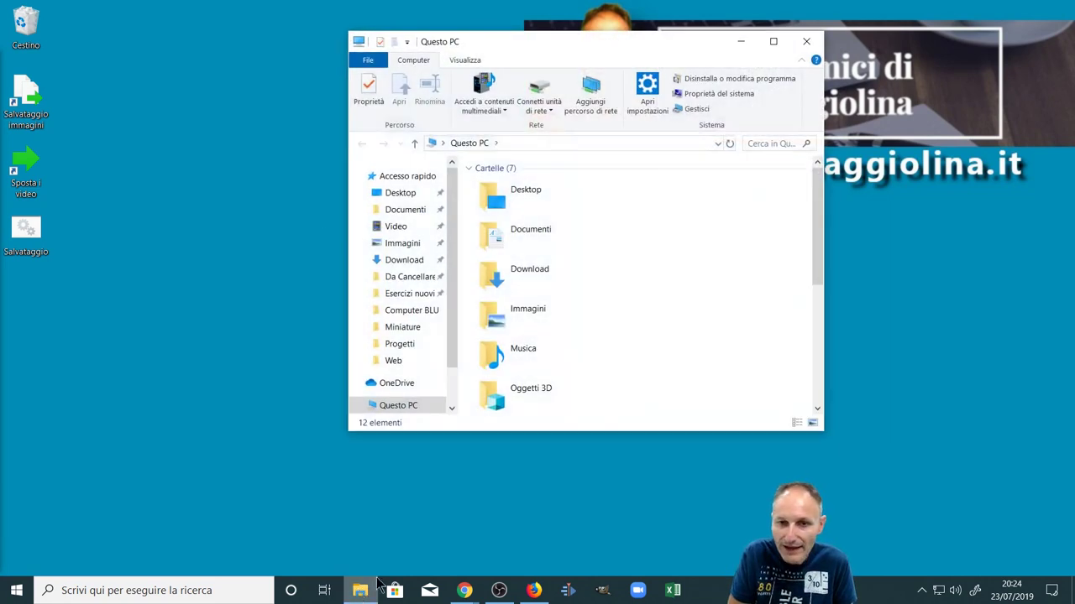
double_click(499, 242)
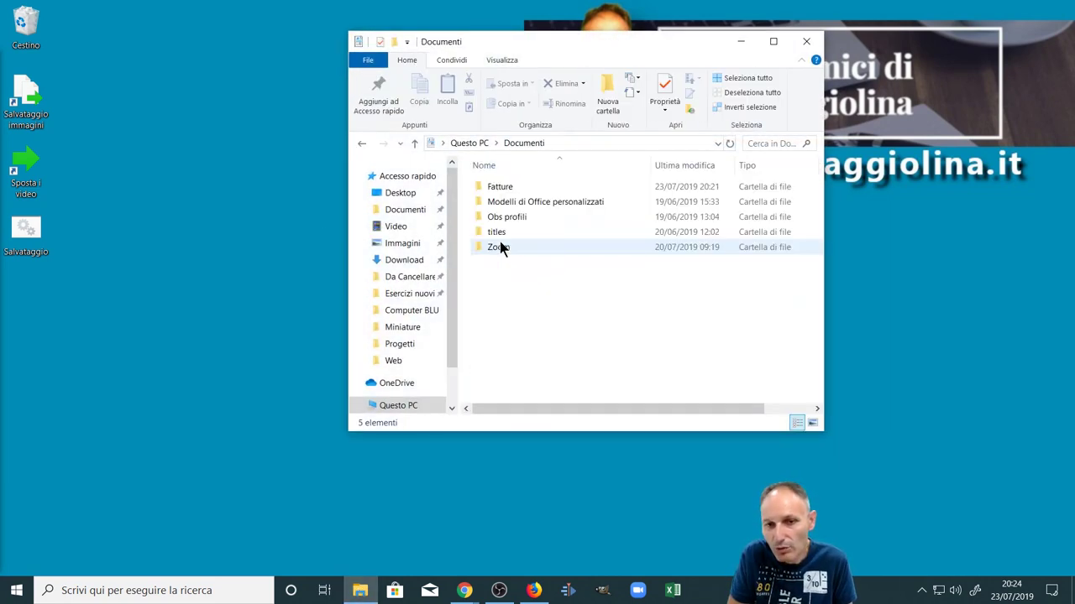
double_click(501, 188)
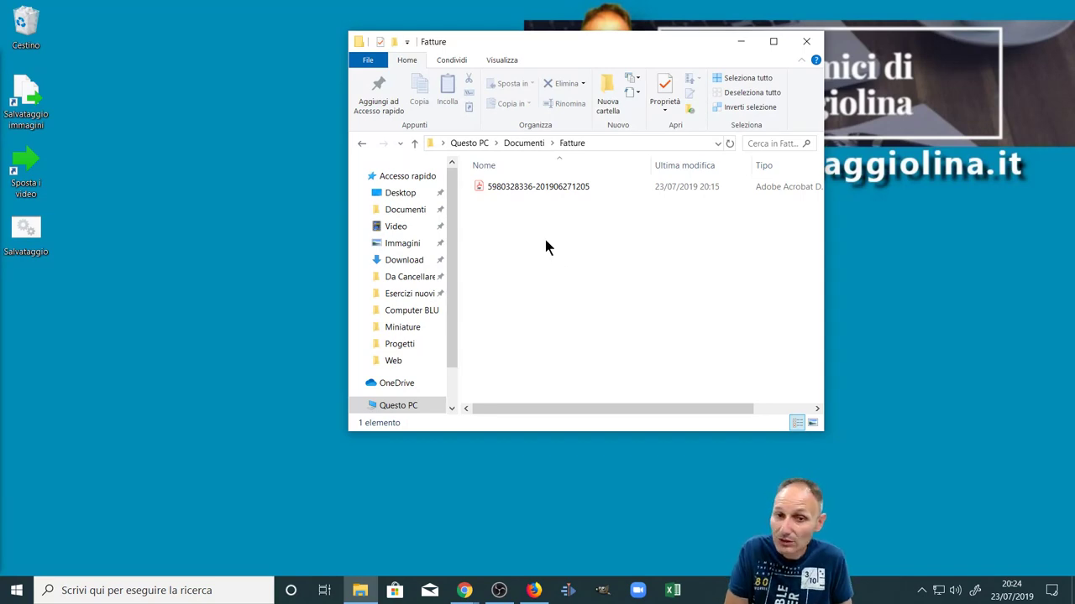
click(523, 144)
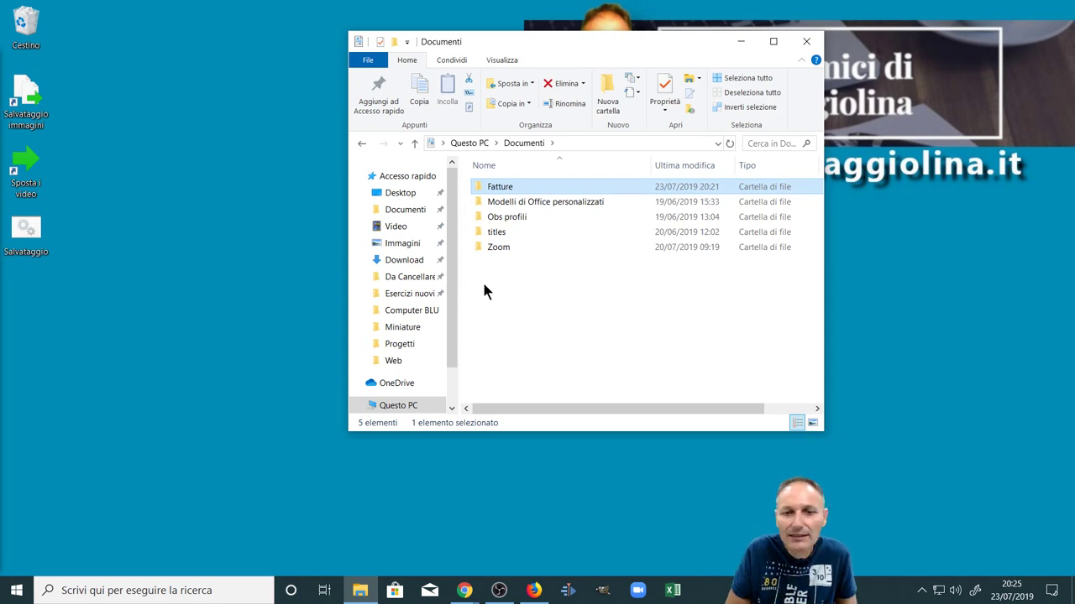
Create a new desktop shortcut to the Fatture folder in Documenti and place it in a free area of the desktop
right_click(487, 190)
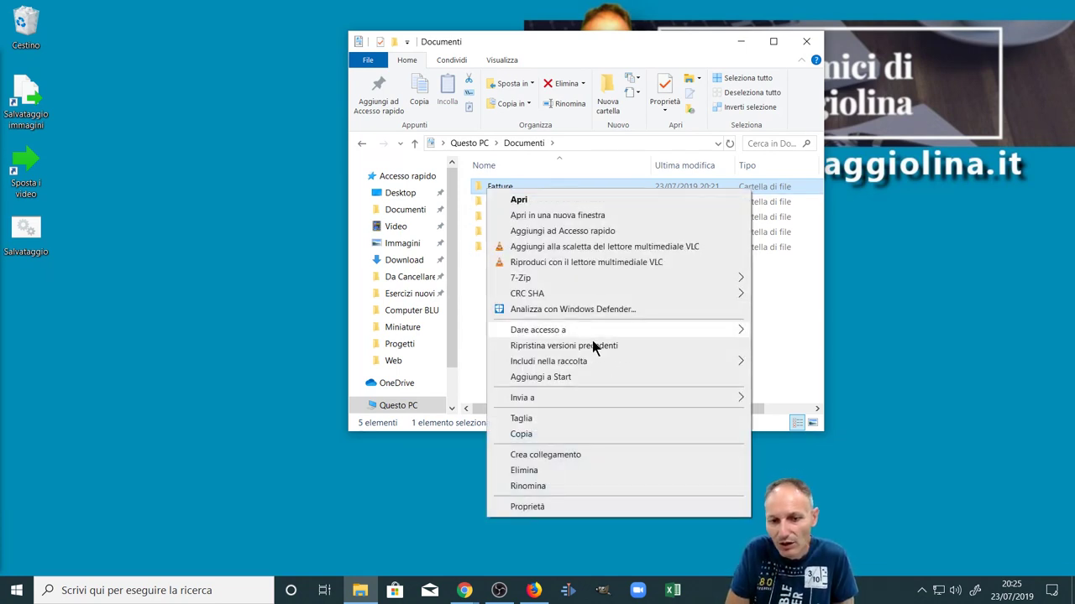
mouse_move(622, 398)
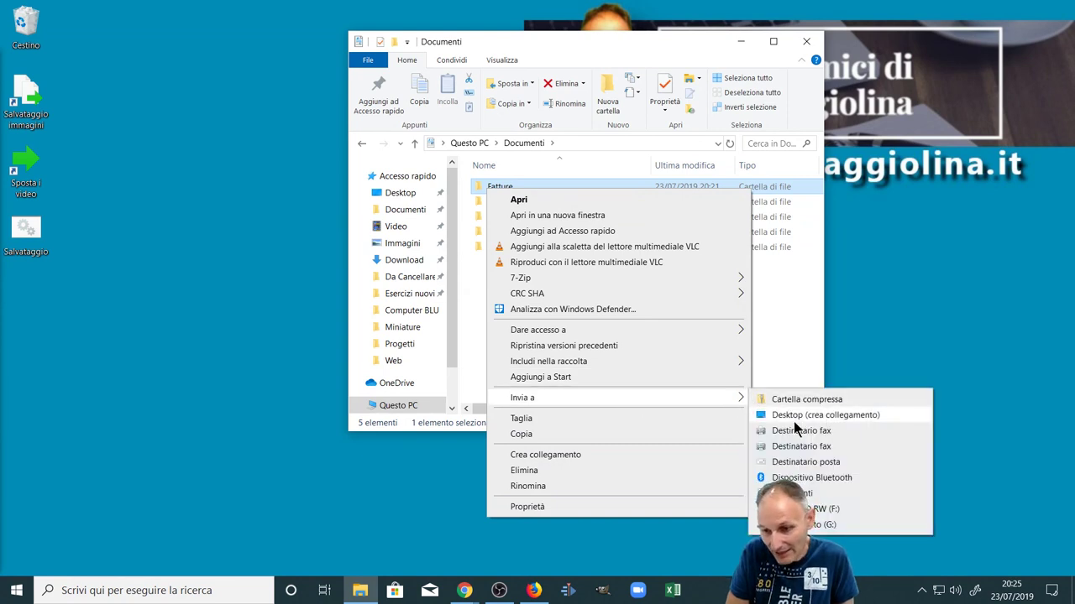
click(840, 416)
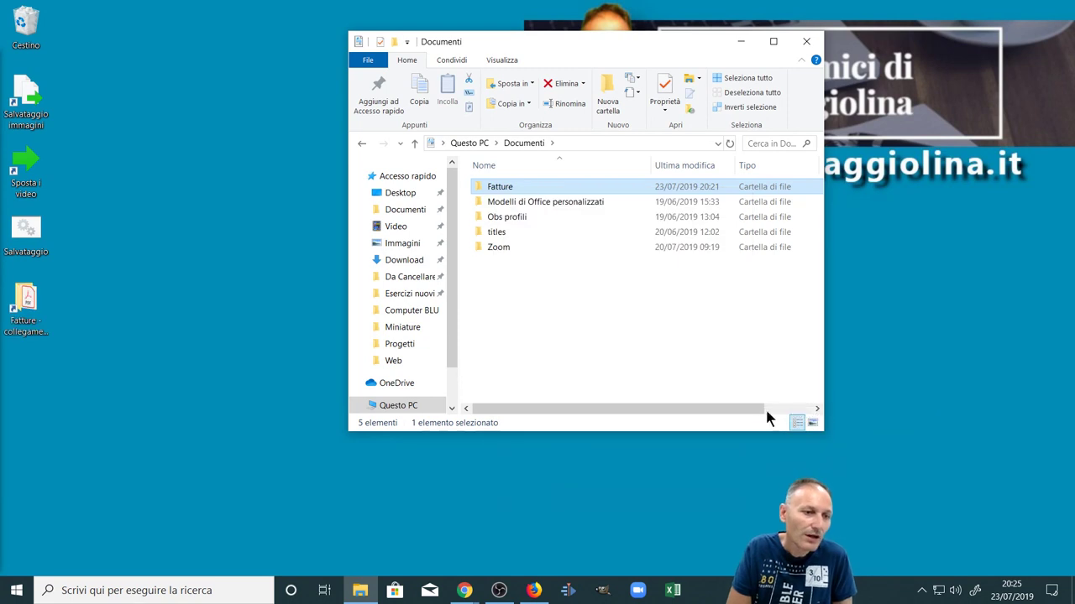
drag(27, 311, 199, 205)
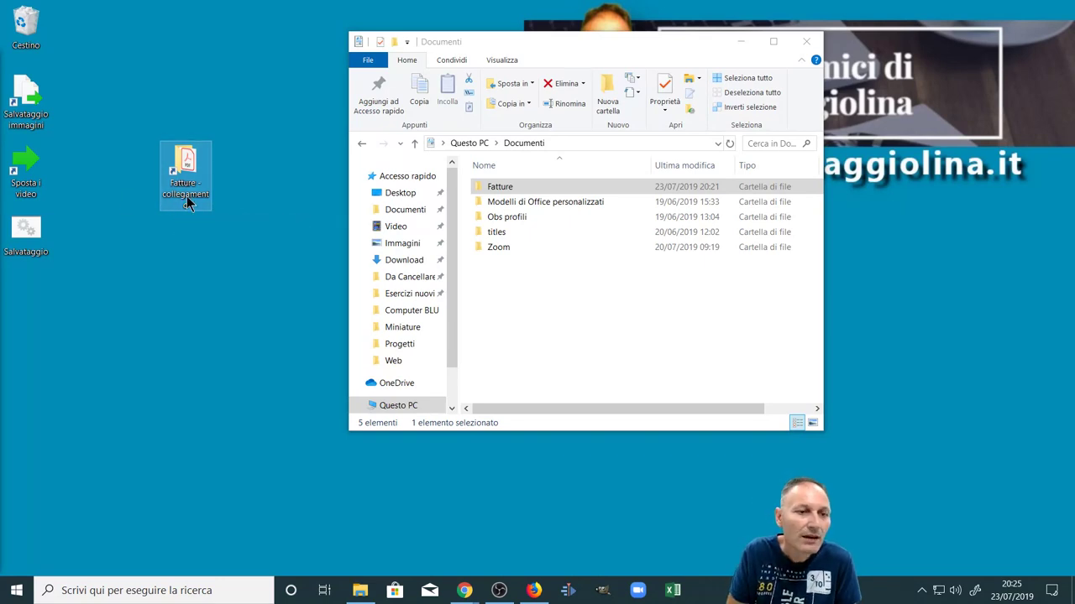
Rename the new desktop shortcut to Fatture and close the Documenti window
right_click(187, 198)
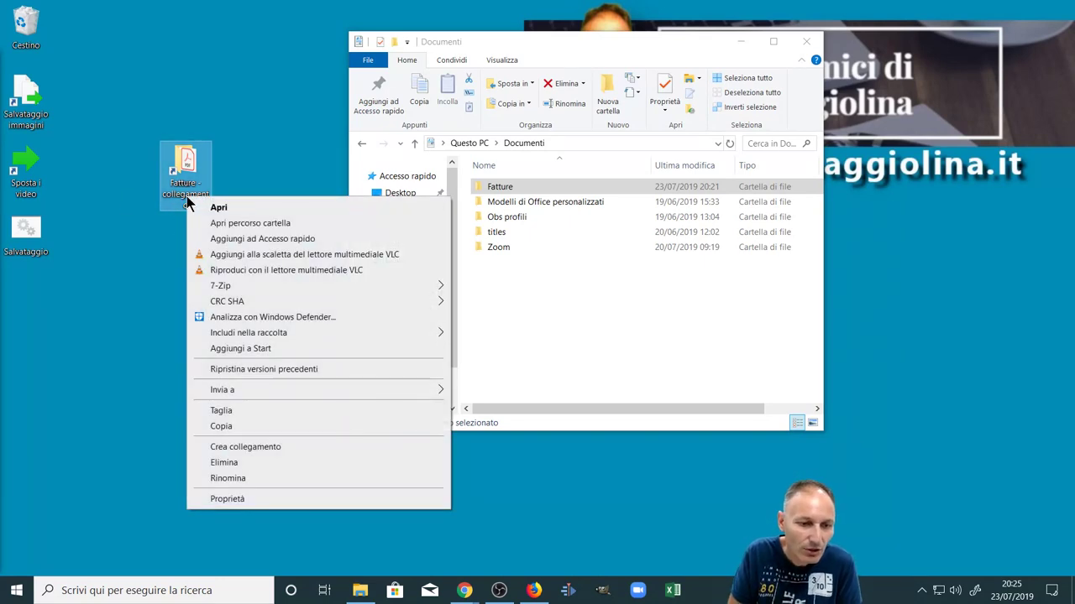
click(222, 476)
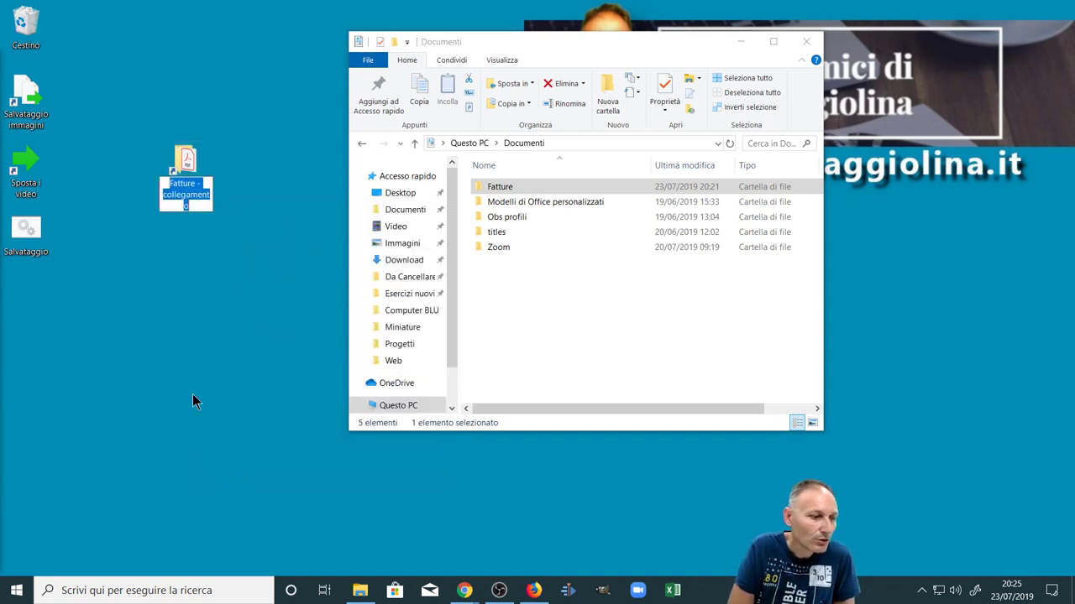
click(193, 207)
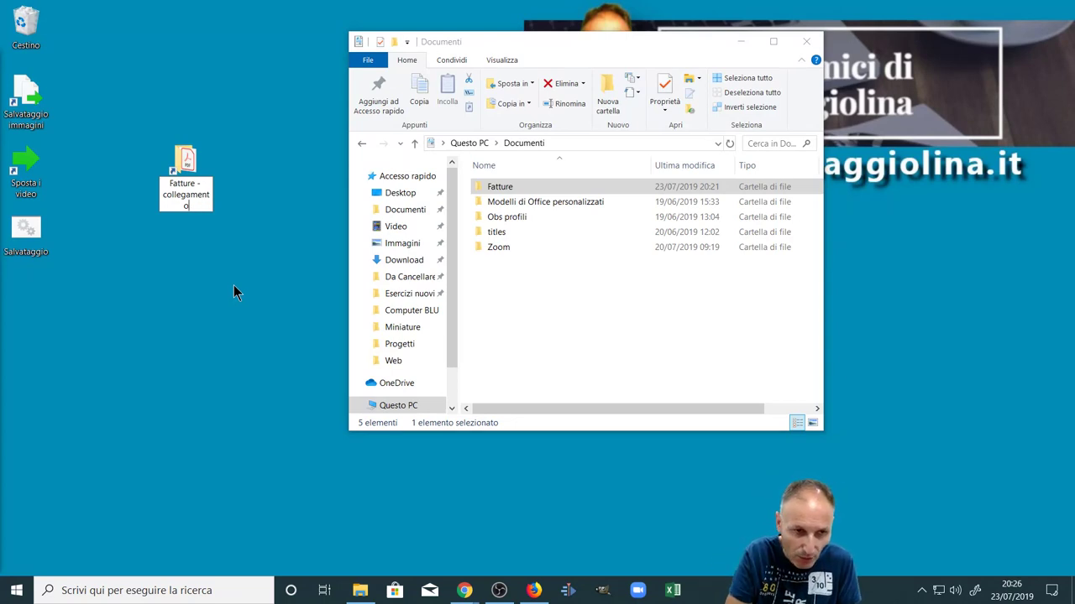
key(BackSpace)
key(BackSpace)
key(BackSpace)
key(BackSpace)
key(BackSpace)
key(BackSpace)
key(BackSpace)
key(BackSpace)
key(BackSpace)
key(BackSpace)
key(BackSpace)
key(BackSpace)
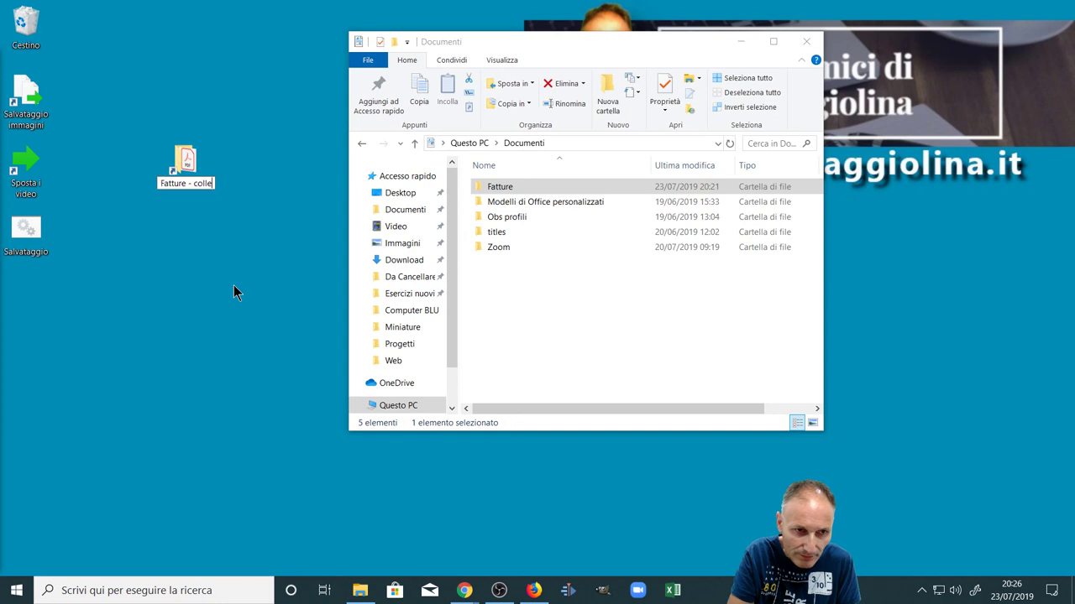
key(BackSpace)
key(BackSpace)
key(BackSpace)
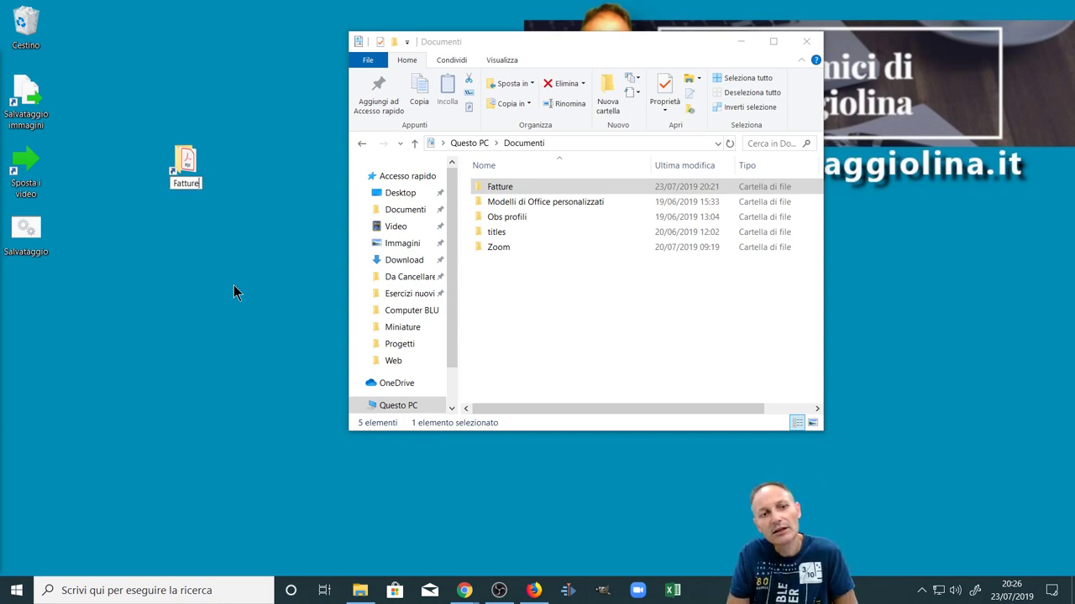
key(Return)
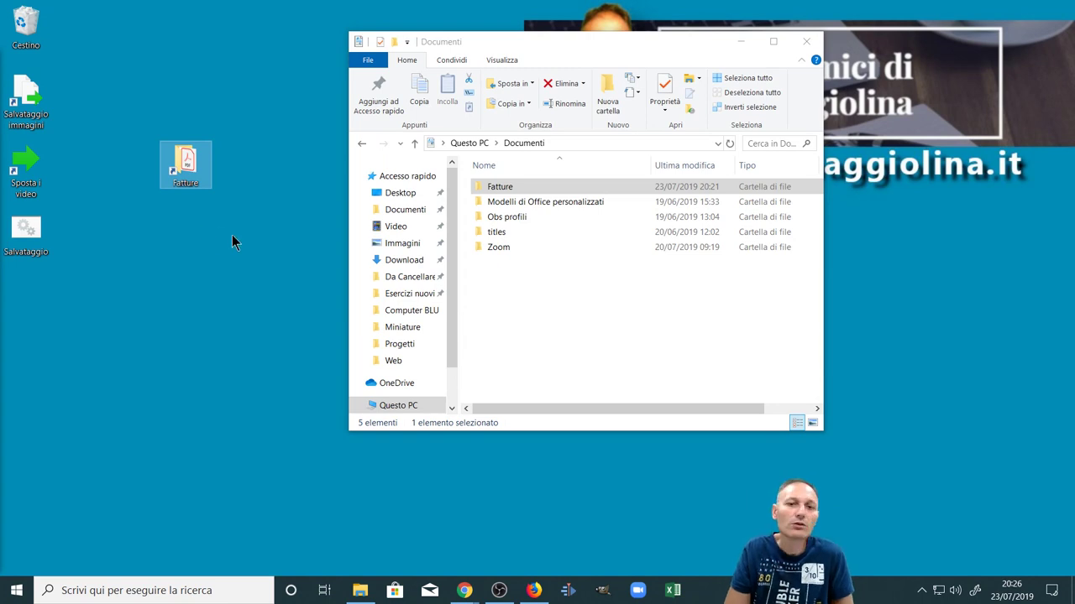
click(798, 38)
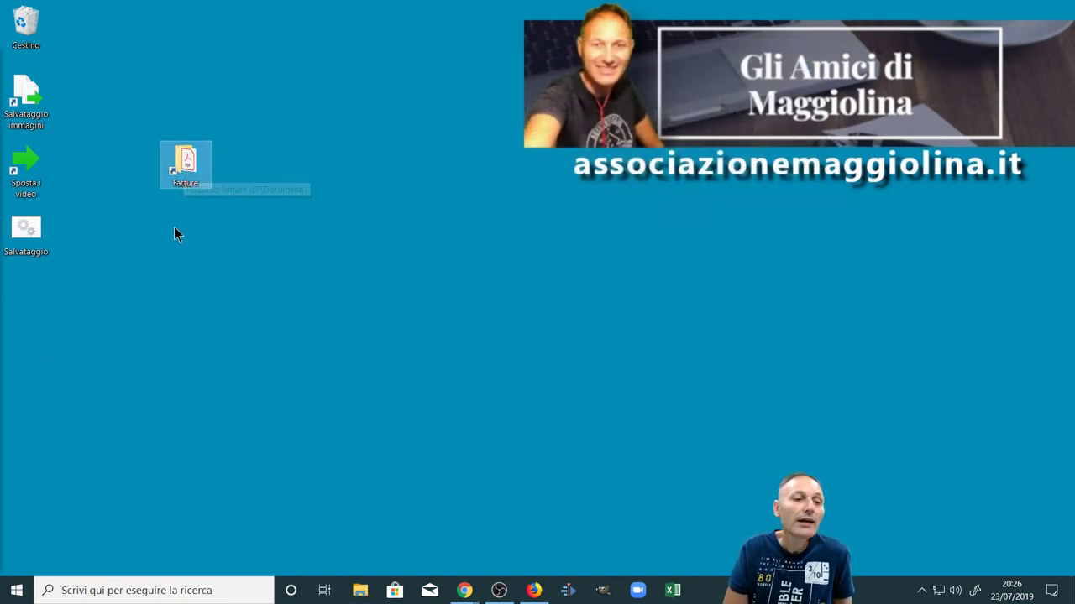
Open the Fatture folder through its renamed shortcut and move the shortcut into the Cestino
double_click(181, 160)
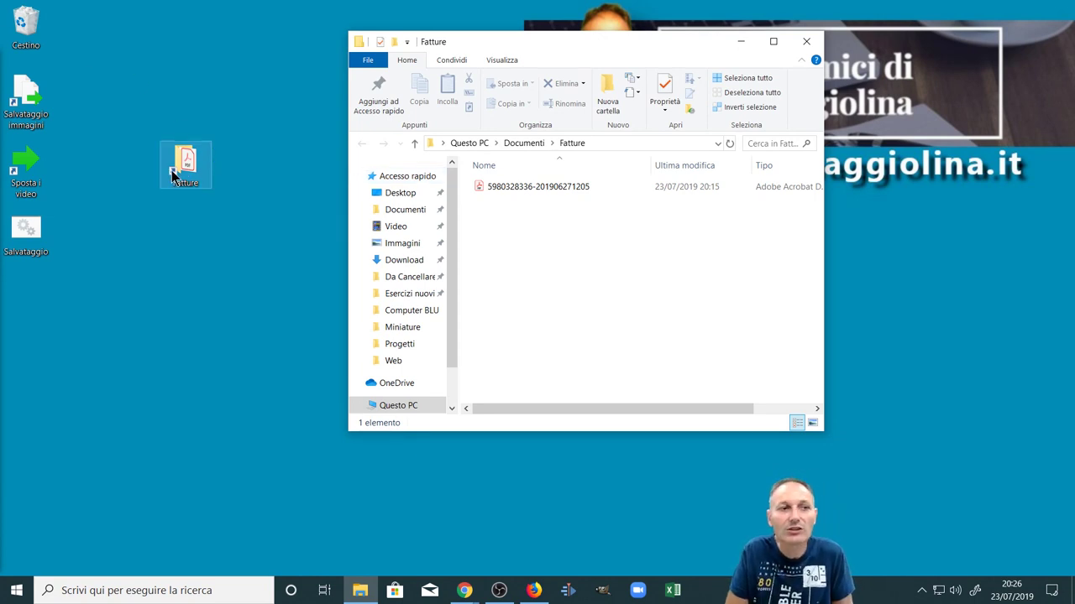
drag(173, 176, 33, 33)
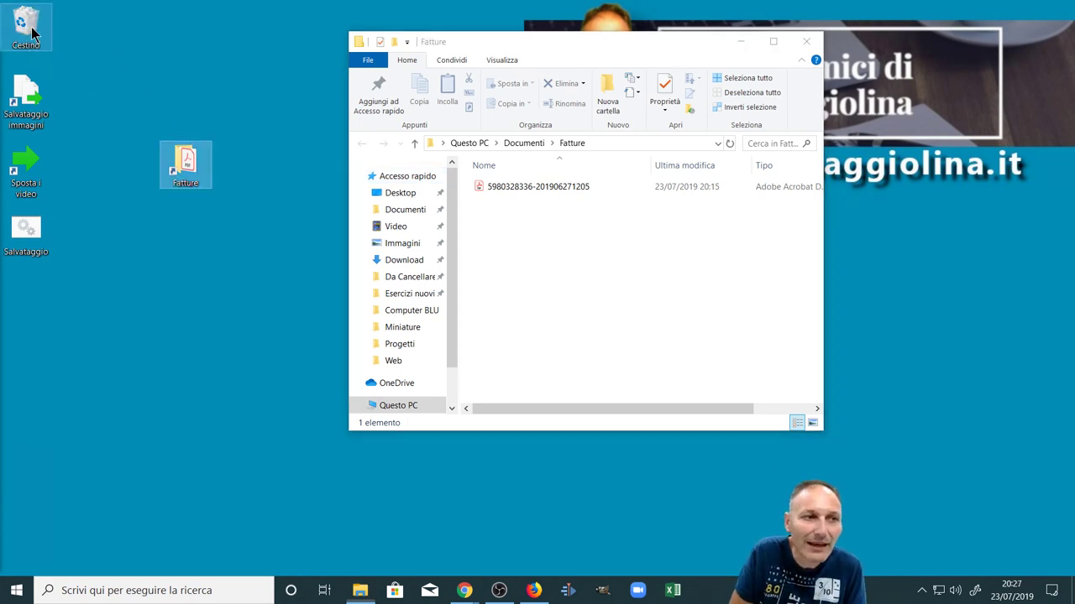
Look through the deleted items in the Cestino, and close both the Cestino and Fatture windows
double_click(26, 27)
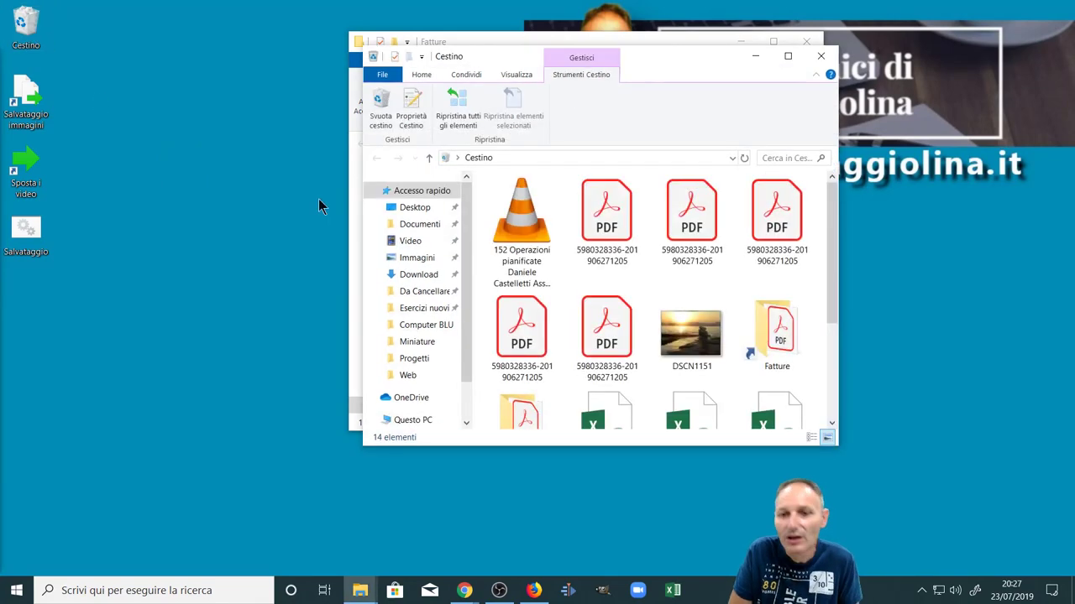
scroll(633, 301, down, 3)
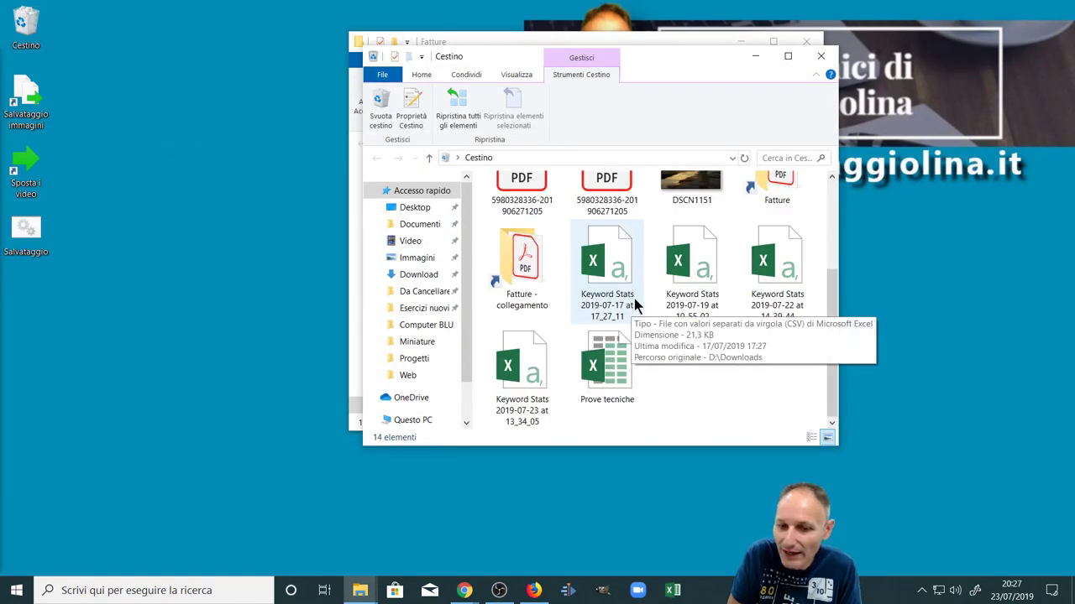
scroll(634, 298, up, 3)
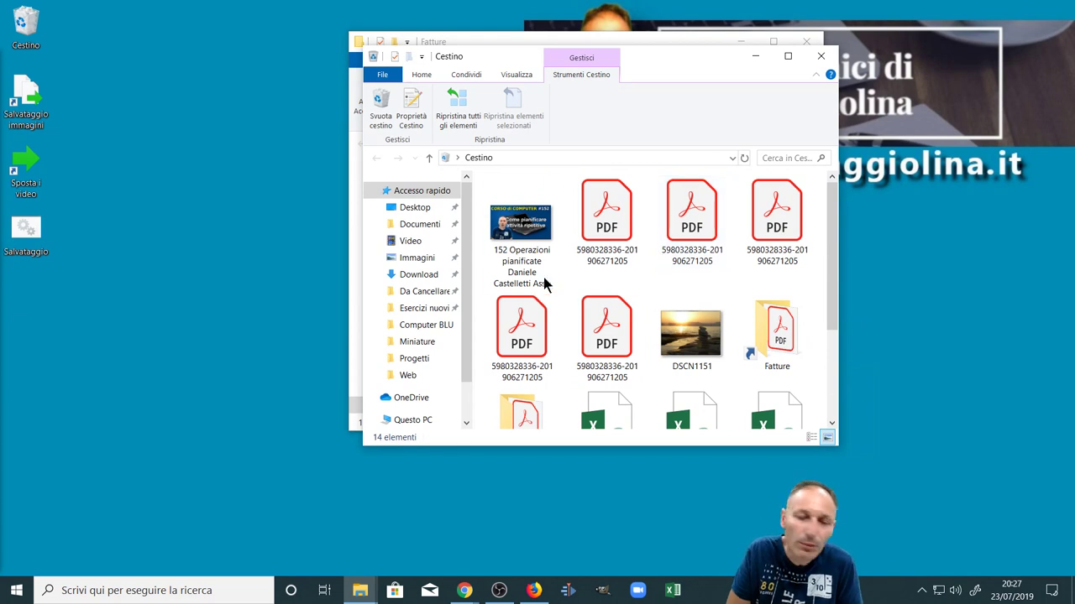
mouse_move(705, 262)
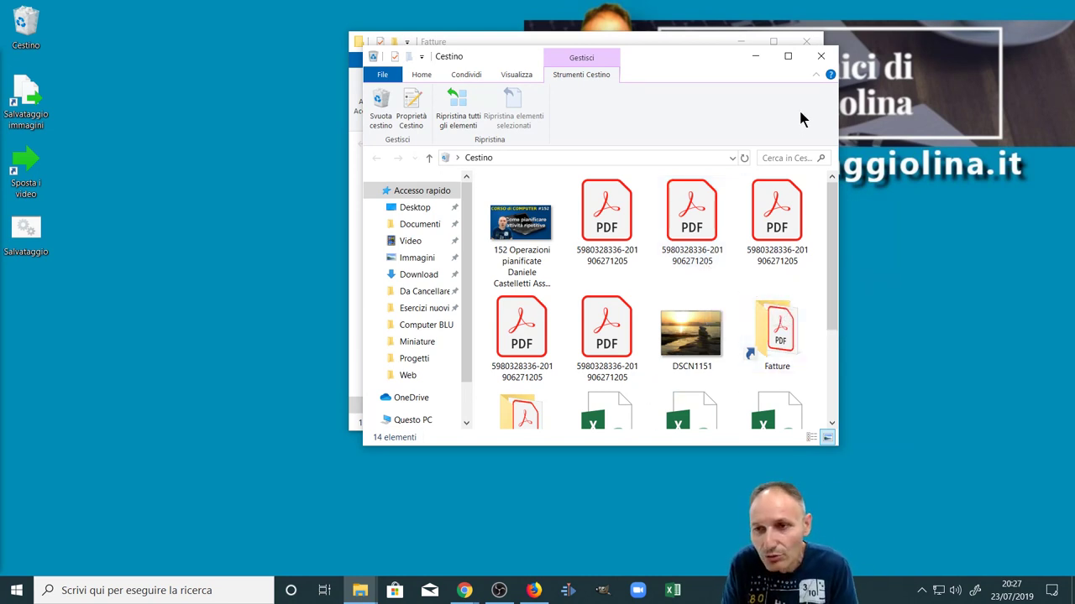
click(818, 57)
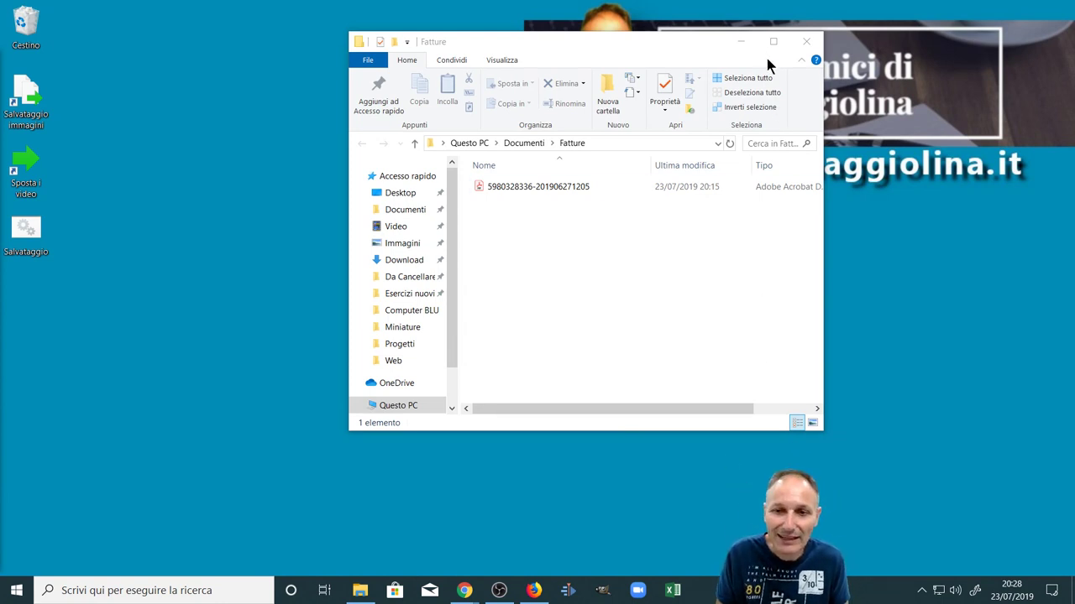
click(806, 42)
Open the Cestino and permanently delete the "152 Operazioni pianificate" video file
double_click(27, 34)
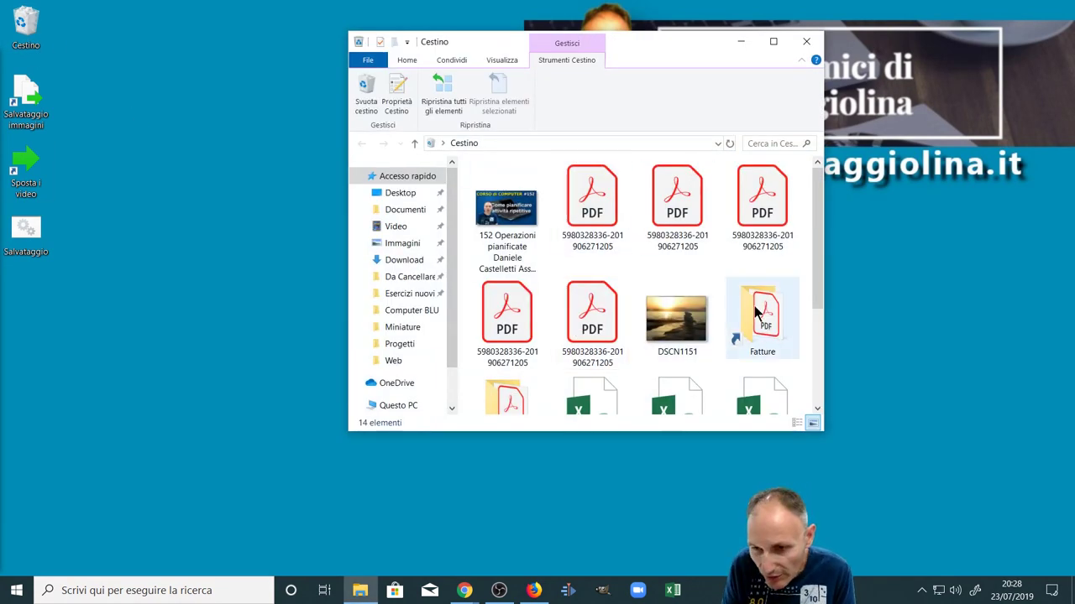
right_click(508, 212)
click(539, 259)
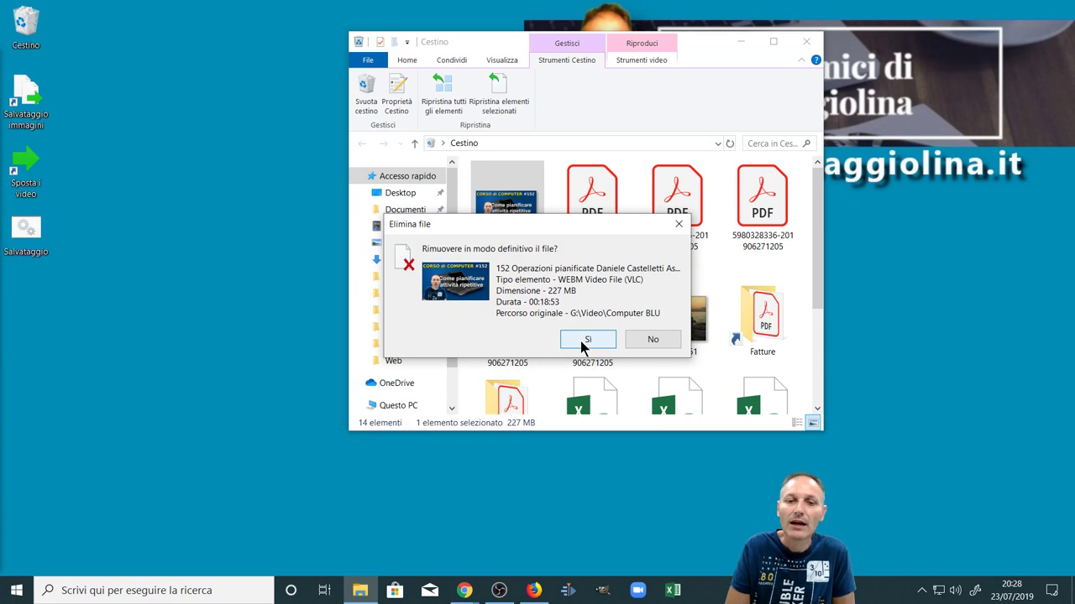
click(585, 341)
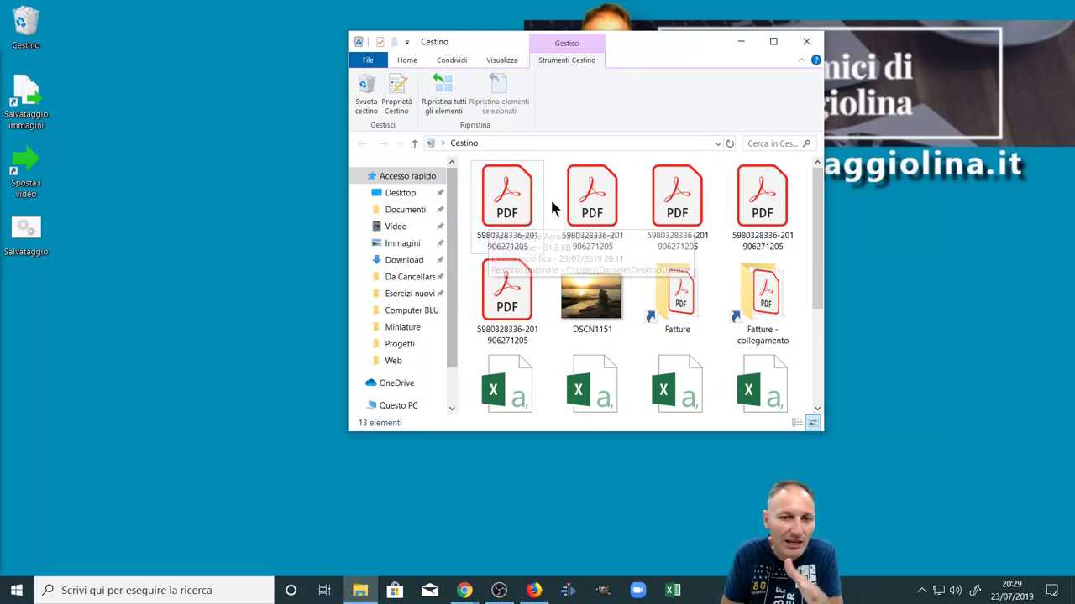
mouse_move(538, 215)
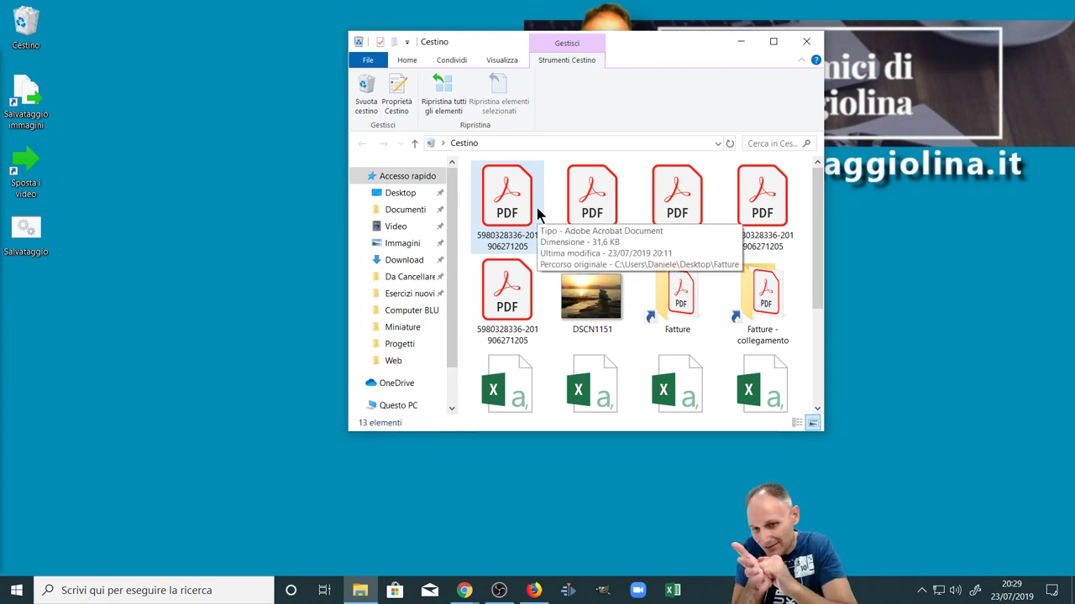
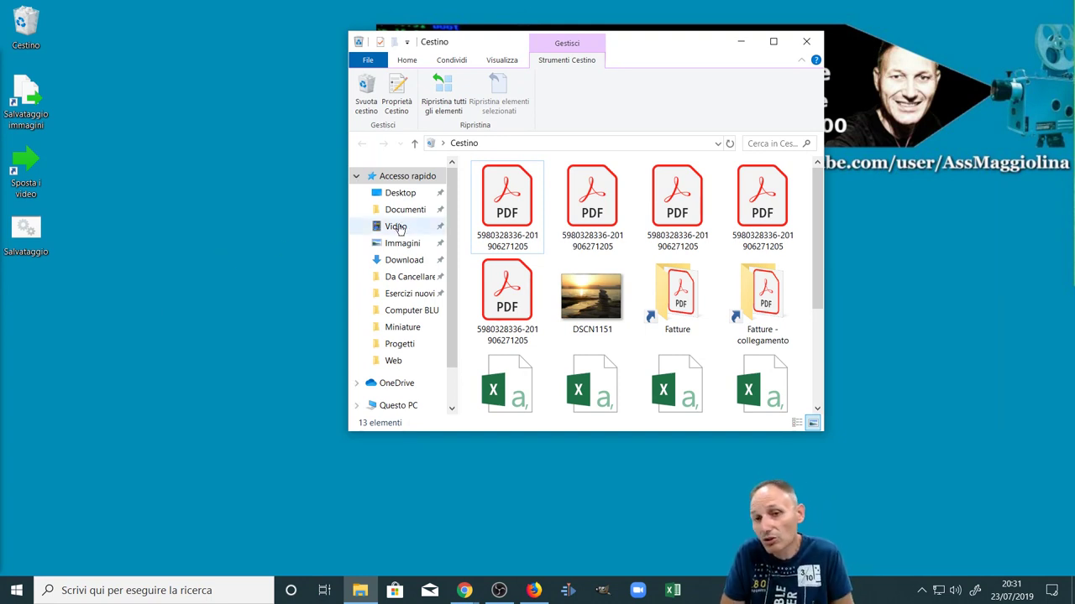
Empty the Cestino, close its window, and reopen it briefly to check its contents
right_click(34, 30)
click(55, 50)
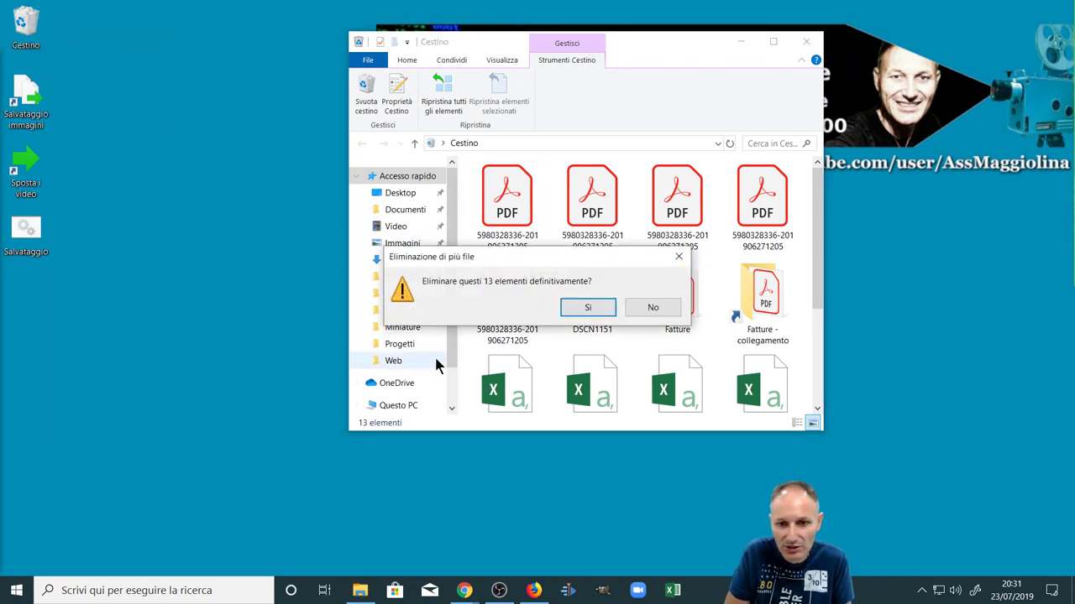
click(591, 310)
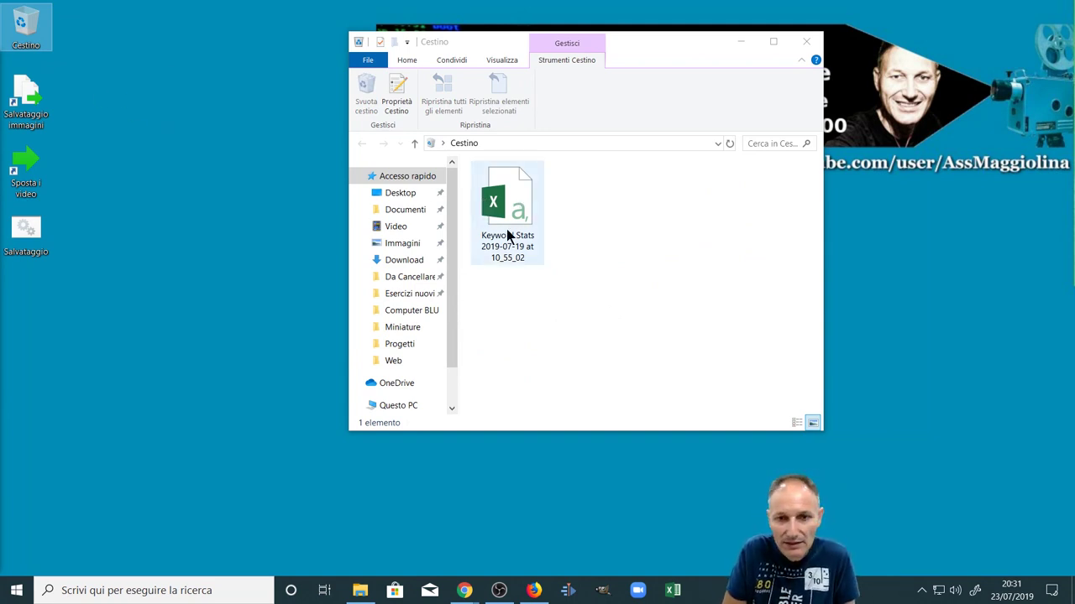
click(806, 44)
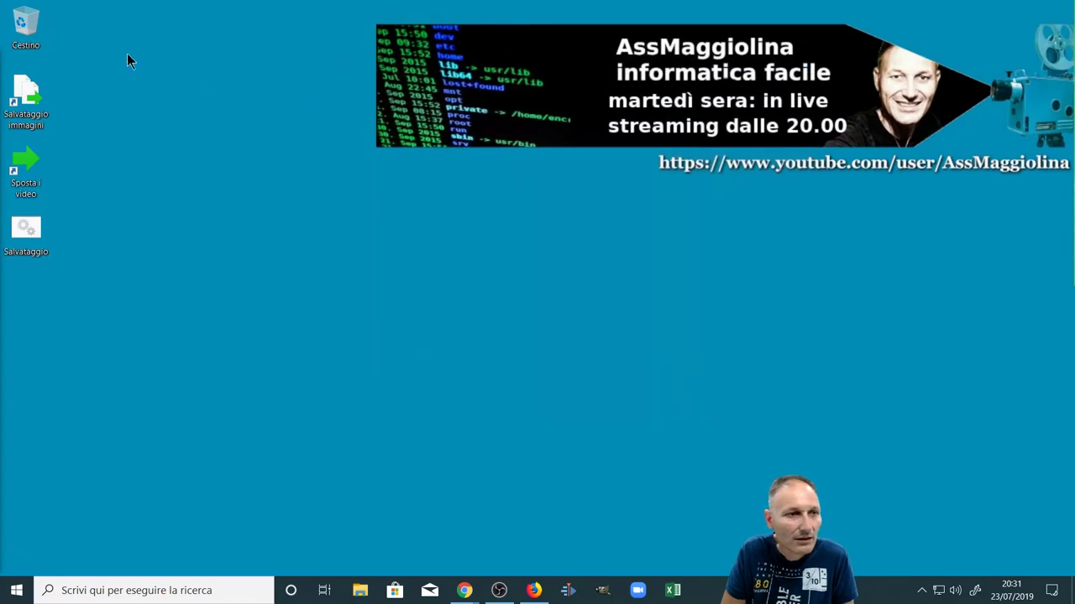
double_click(18, 25)
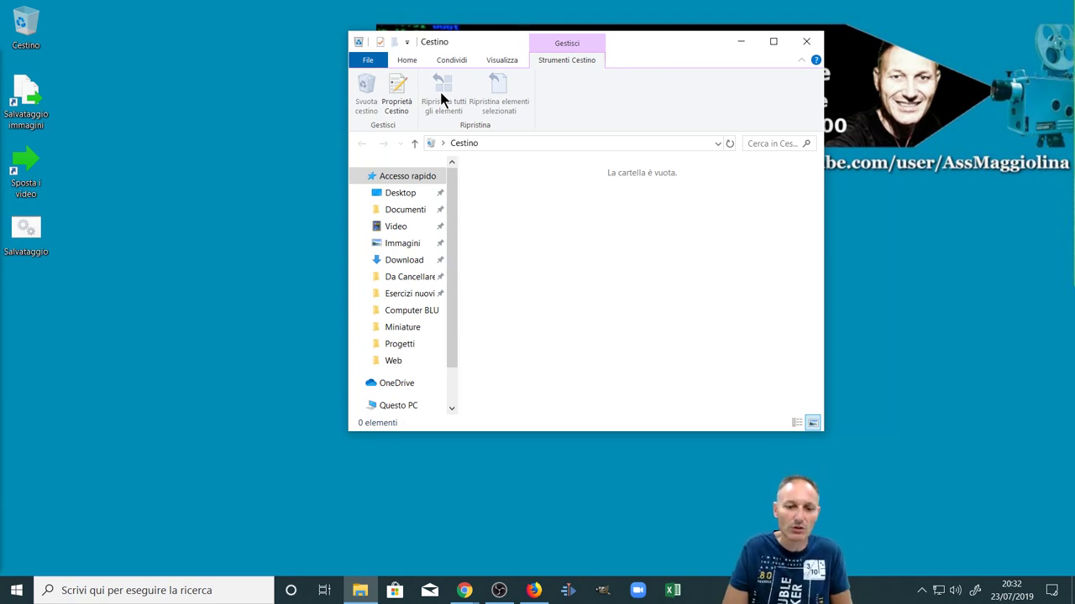
click(802, 39)
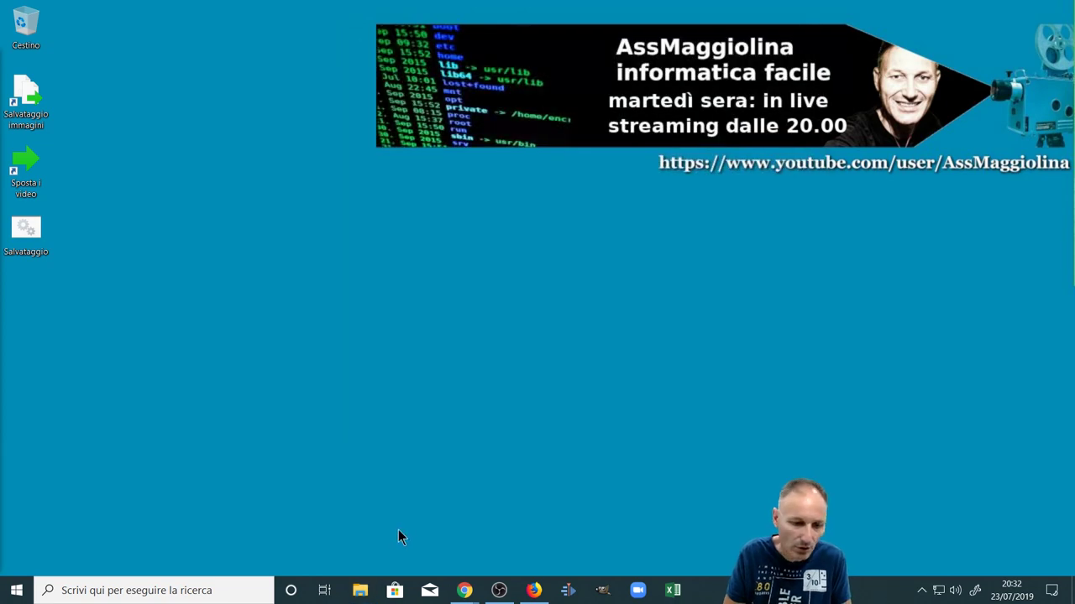
Delete the Fatture folder from Documenti and close the window
click(360, 591)
double_click(508, 229)
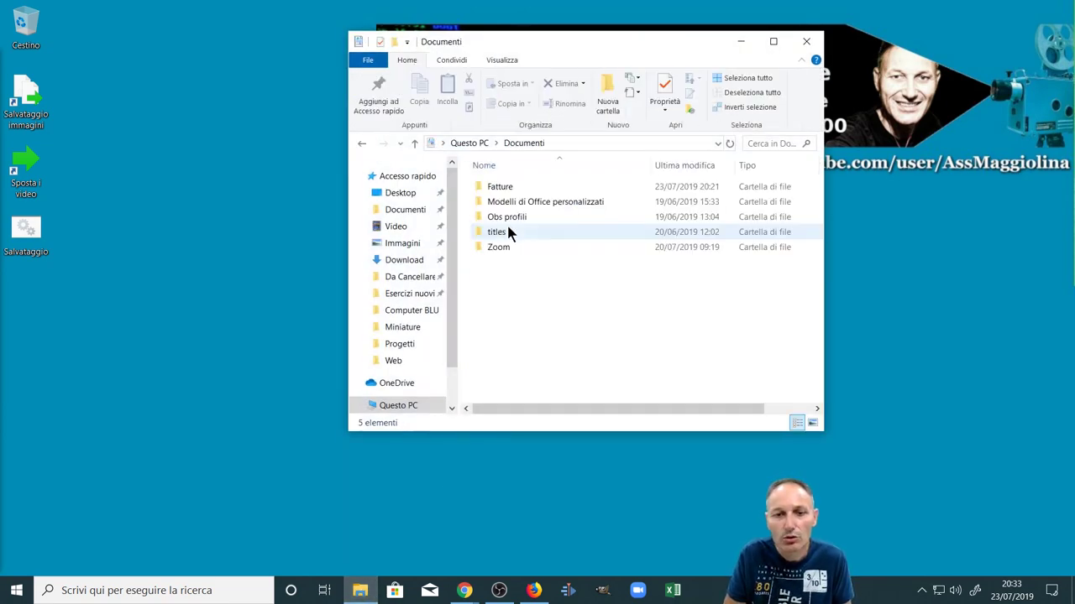
click(498, 189)
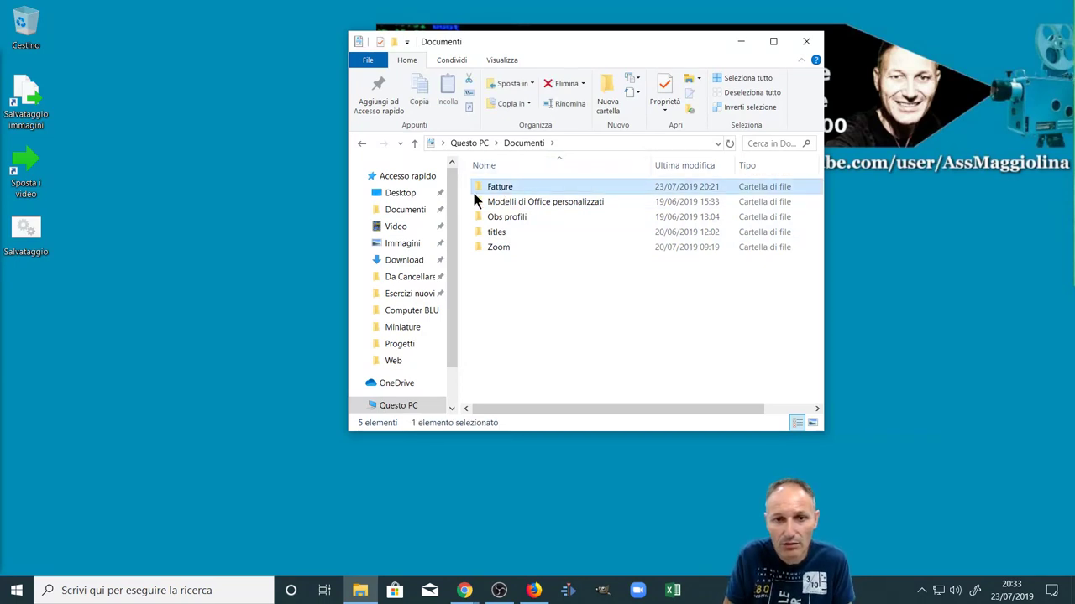
click(559, 84)
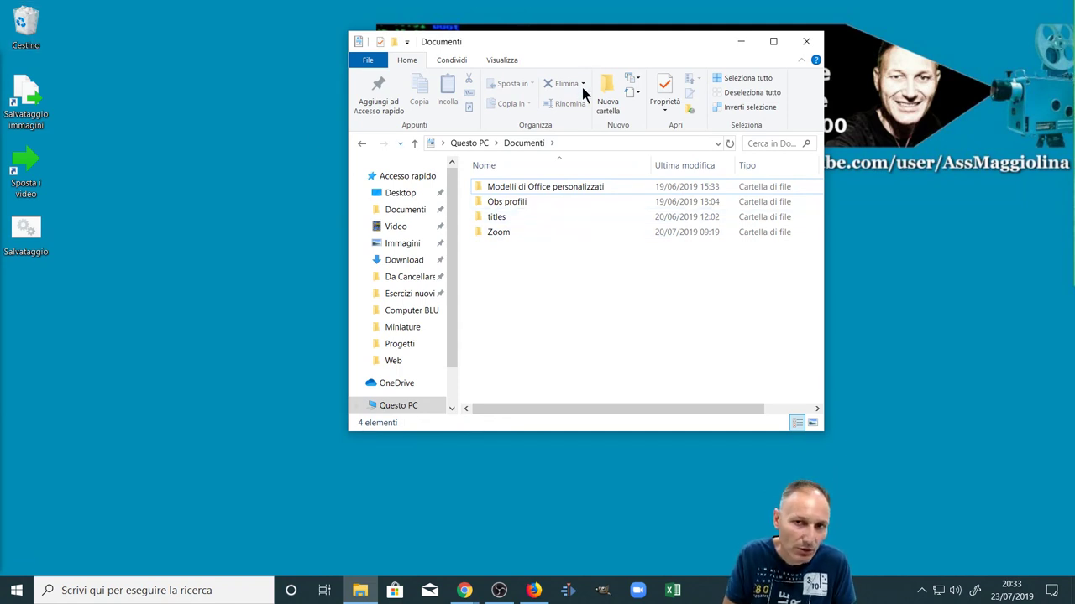
click(805, 42)
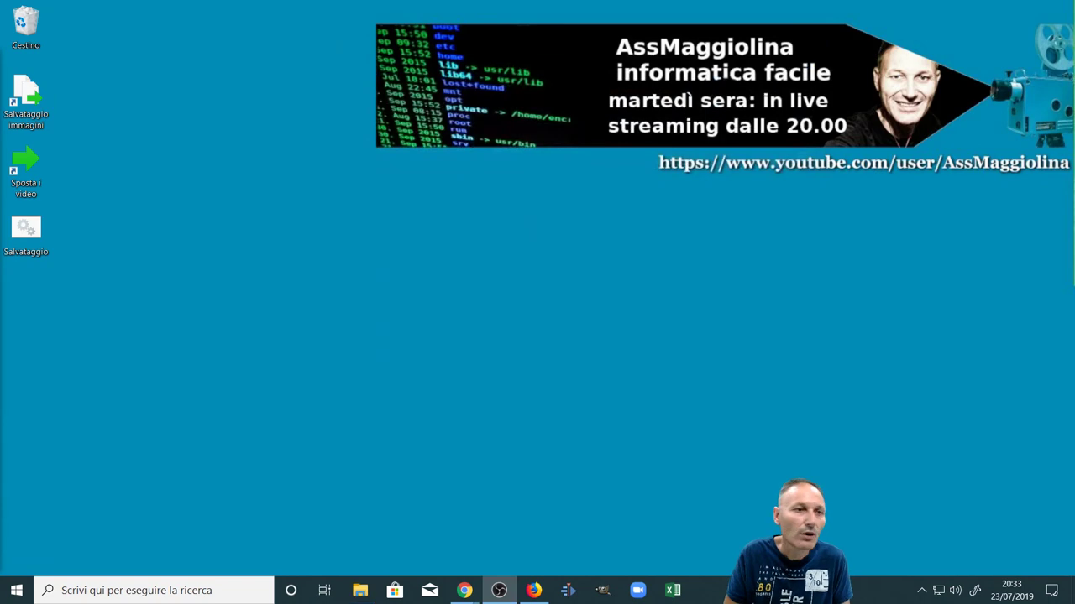
Permanently delete the Fatture folder from the Cestino and close the Cestino window
double_click(26, 24)
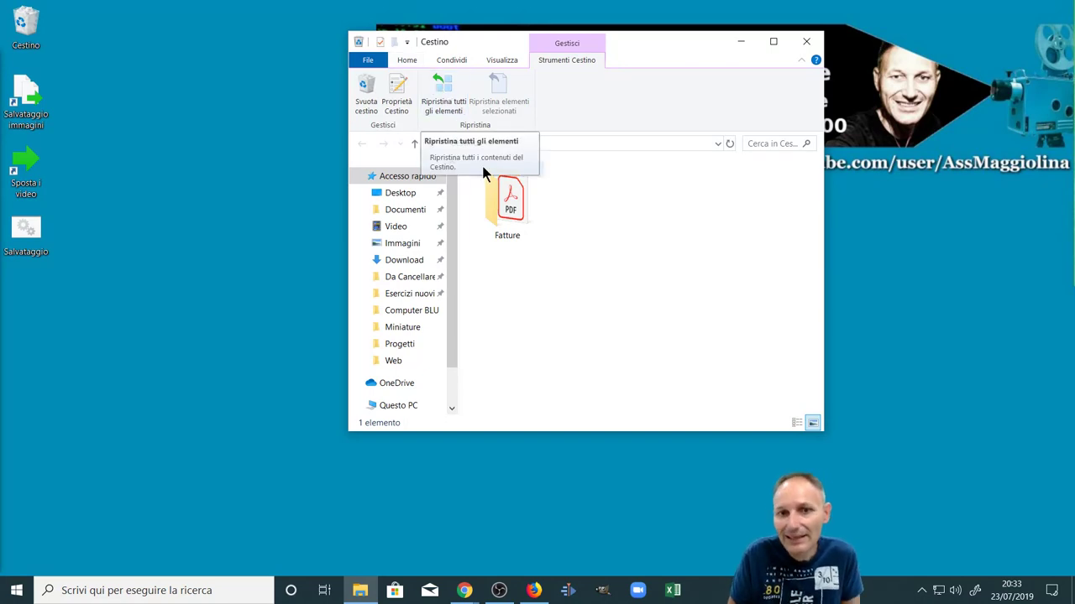
mouse_move(501, 198)
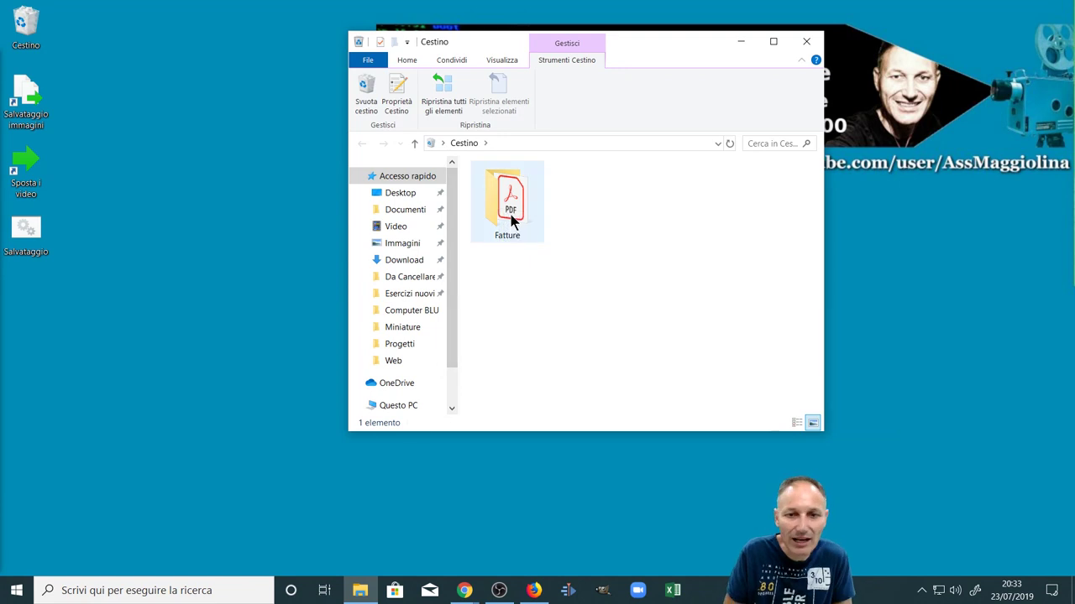
click(509, 207)
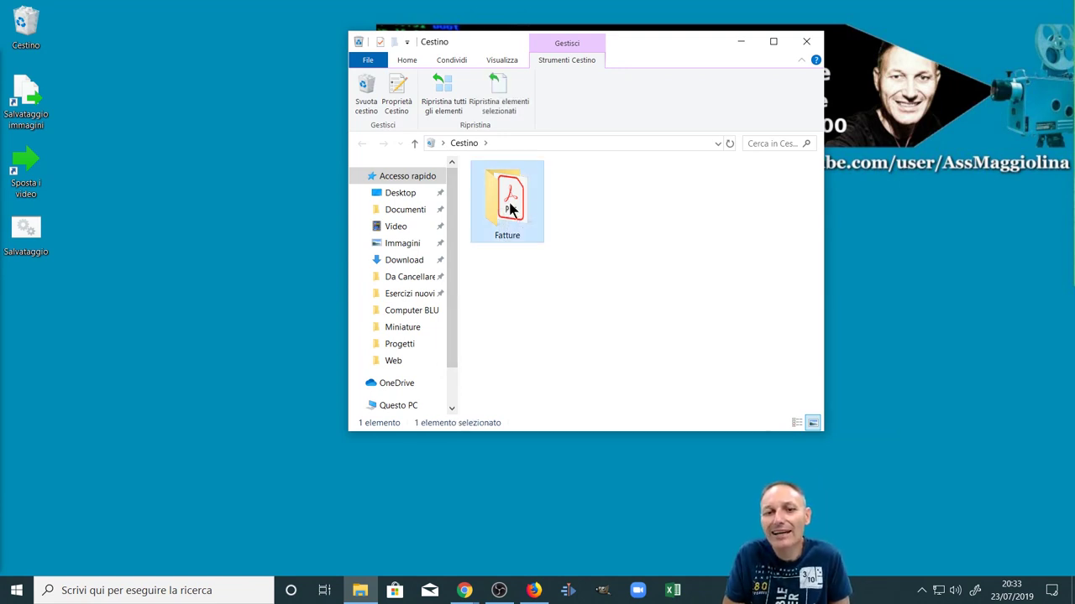
right_click(510, 207)
click(538, 256)
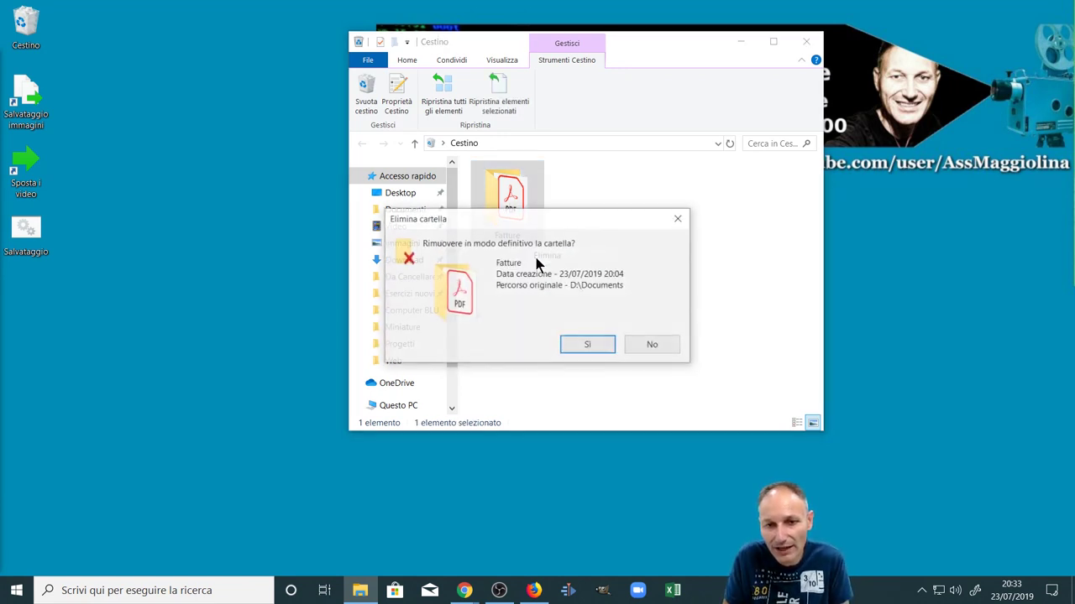
click(571, 351)
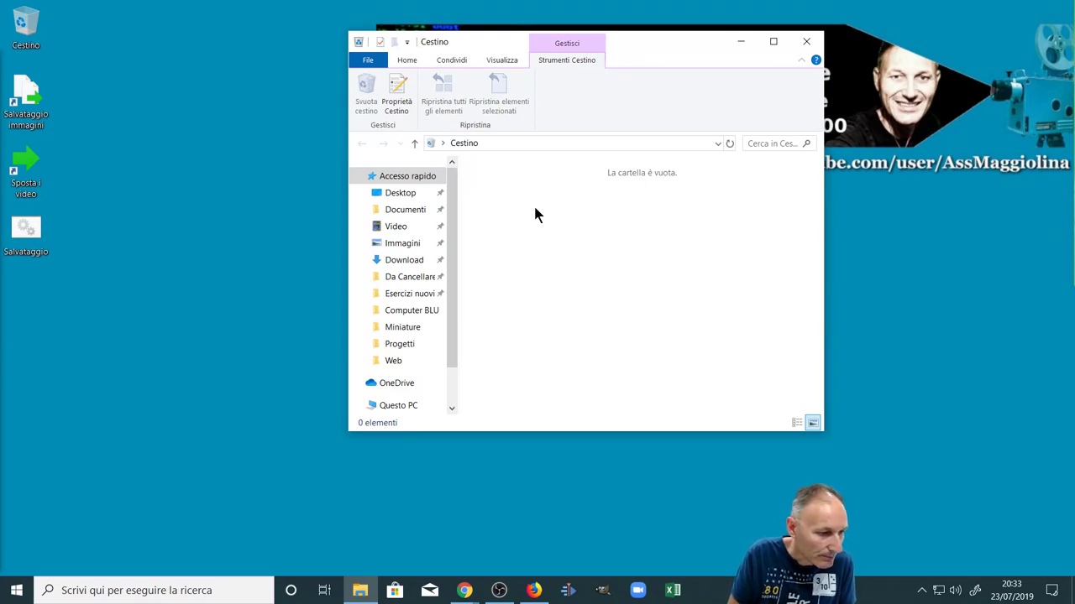
click(805, 40)
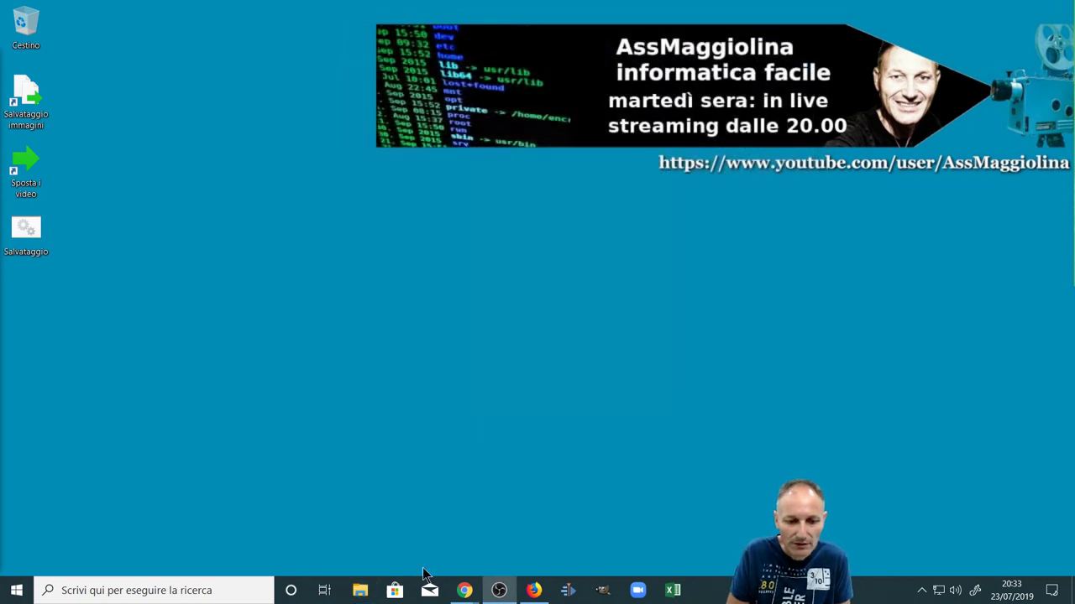
Copy the Ciao document from the Zoom folder in Documenti to a free area of the desktop, and close the folder window
click(356, 592)
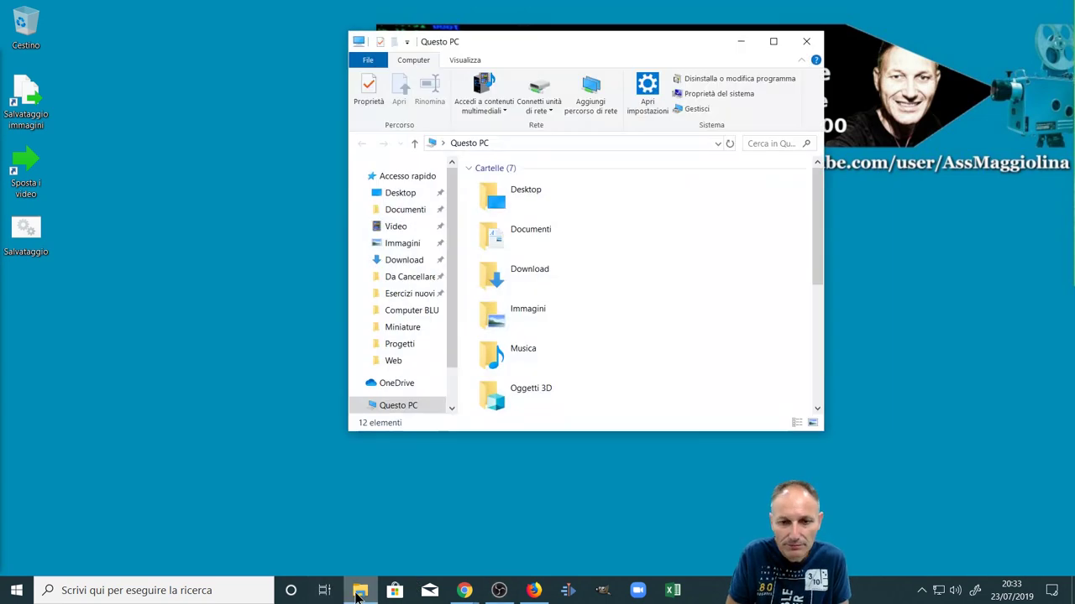
click(537, 232)
double_click(535, 235)
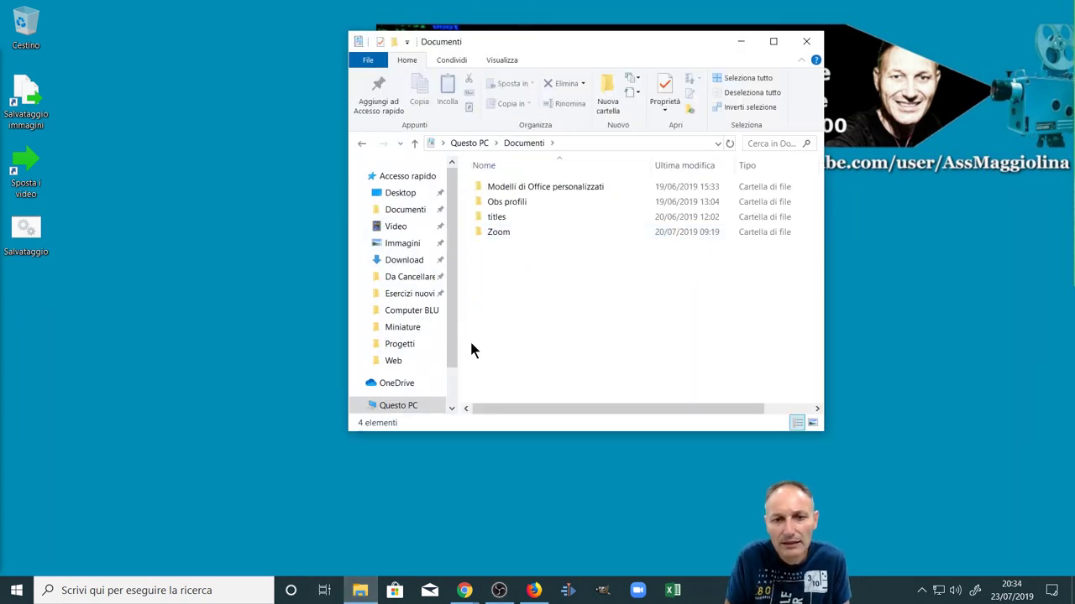
double_click(482, 230)
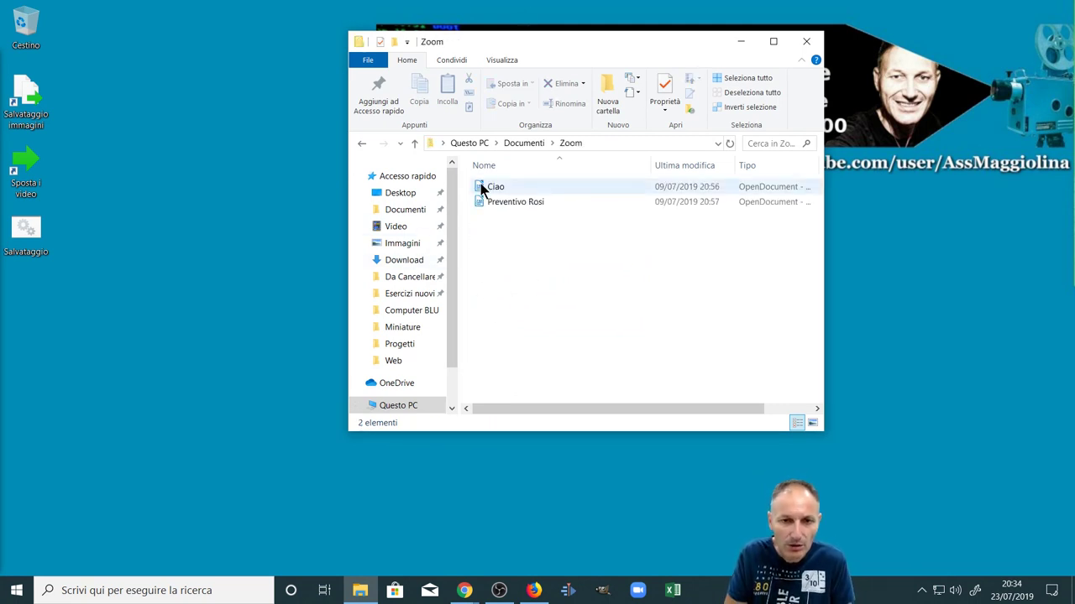
drag(487, 185, 235, 176)
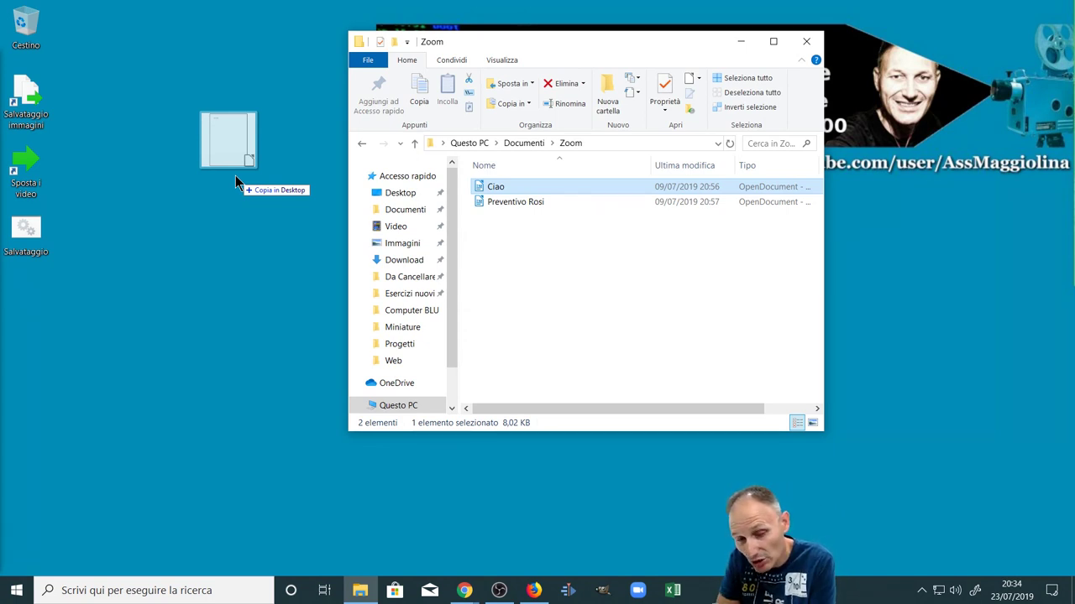
drag(235, 176, 234, 175)
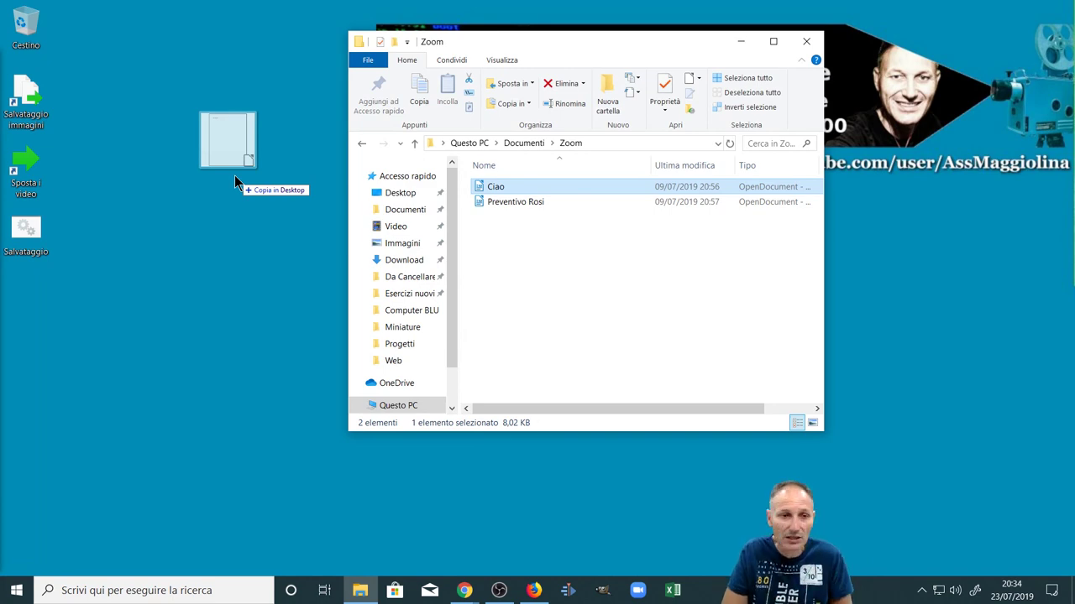
drag(234, 174, 226, 175)
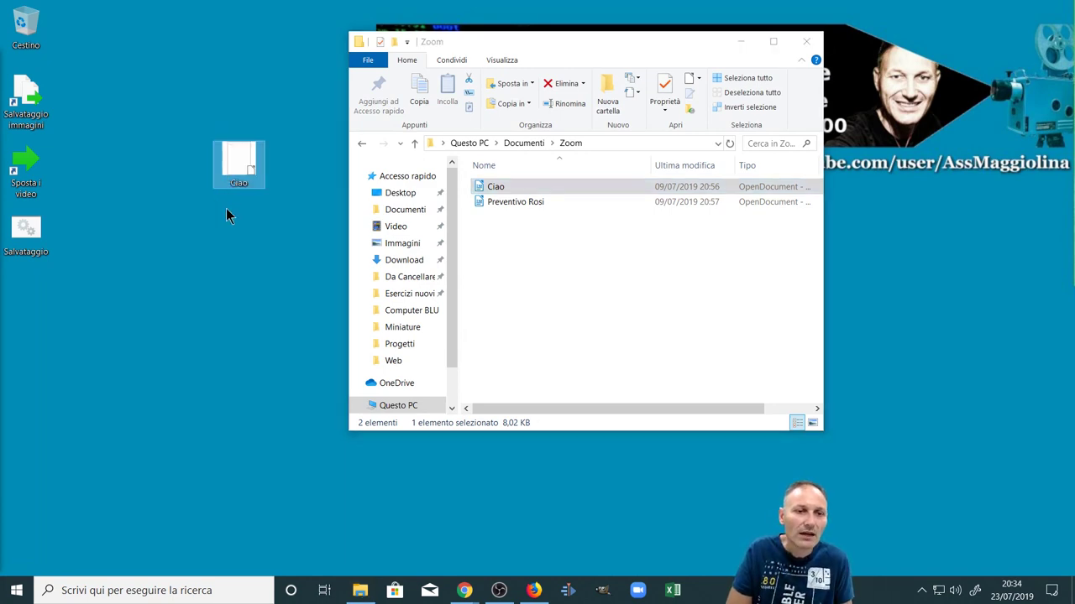
click(804, 41)
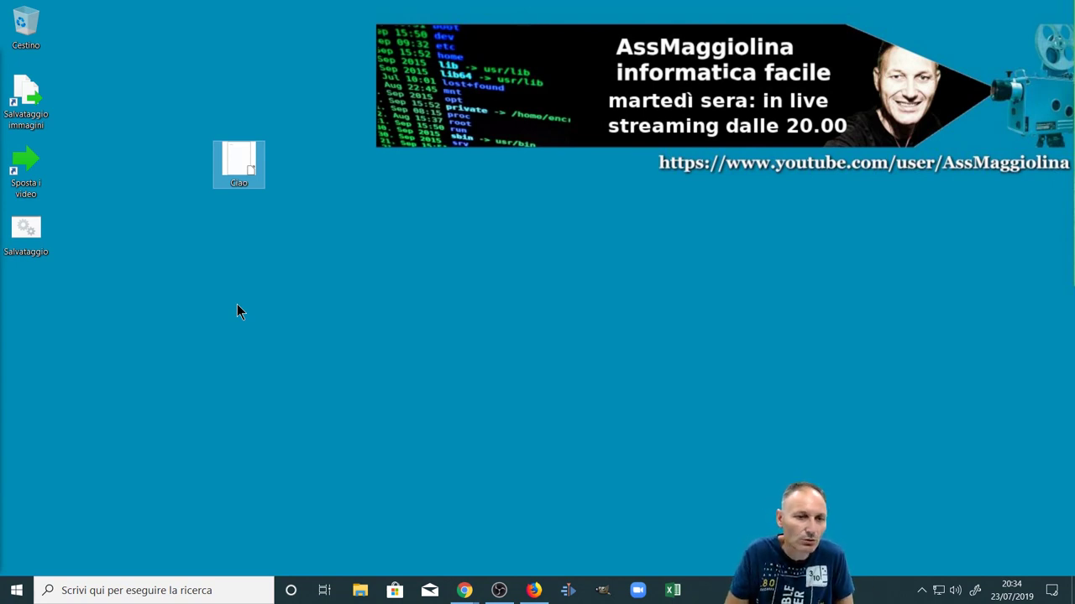
click(279, 330)
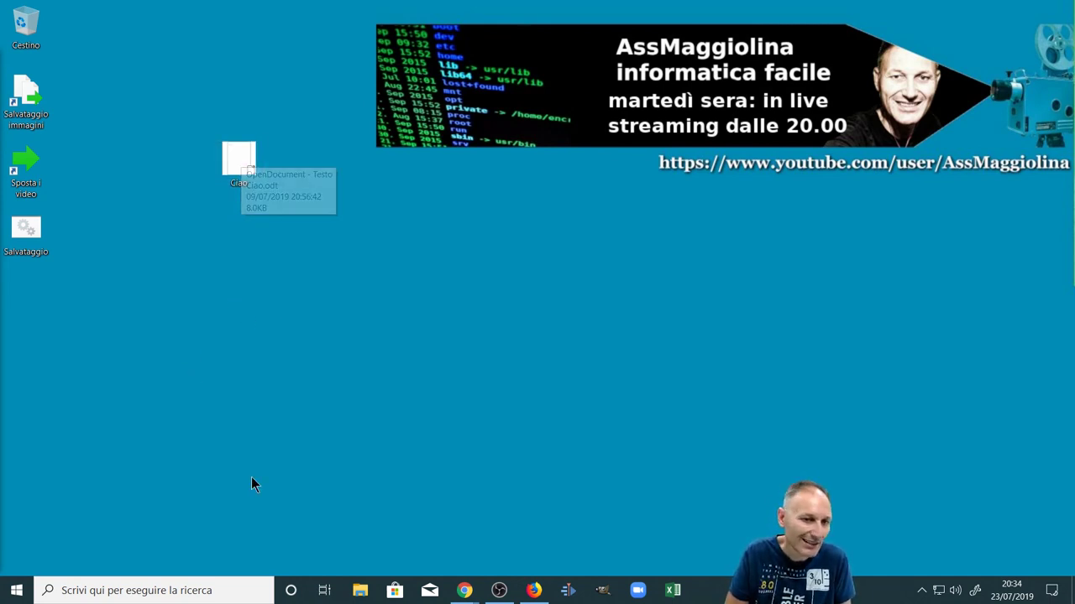
Rename the Ciao document on the desktop, giving it a person's first name as its file name, and deselect it
right_click(248, 153)
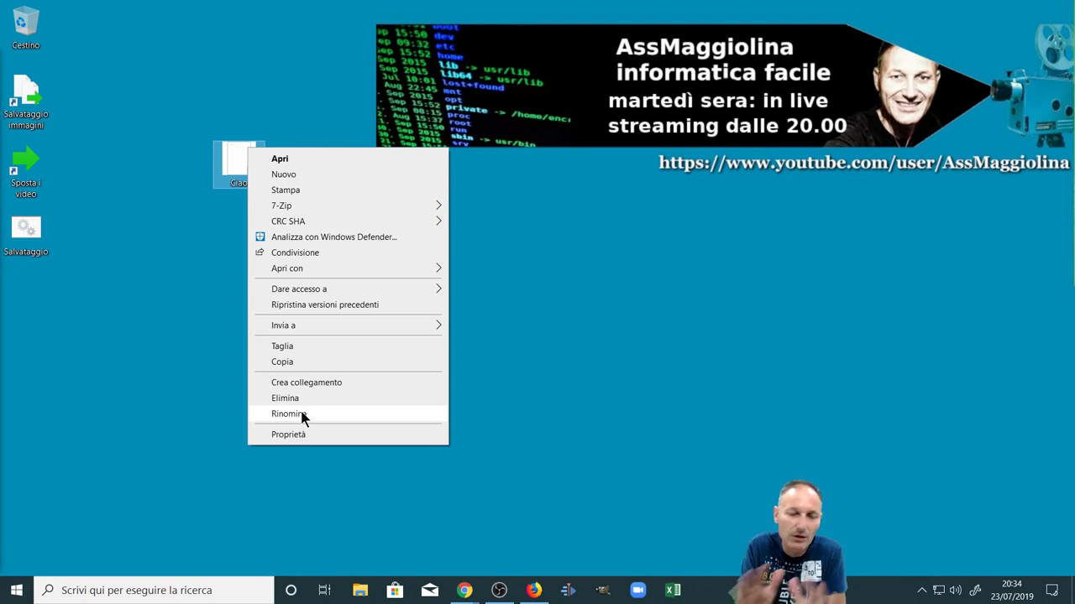
click(526, 370)
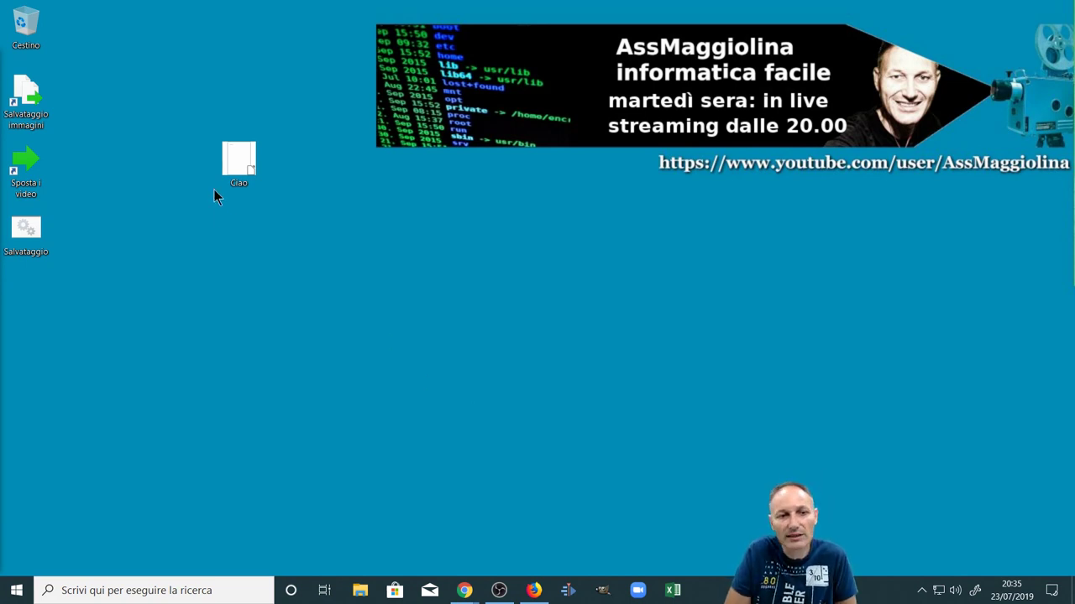
click(240, 180)
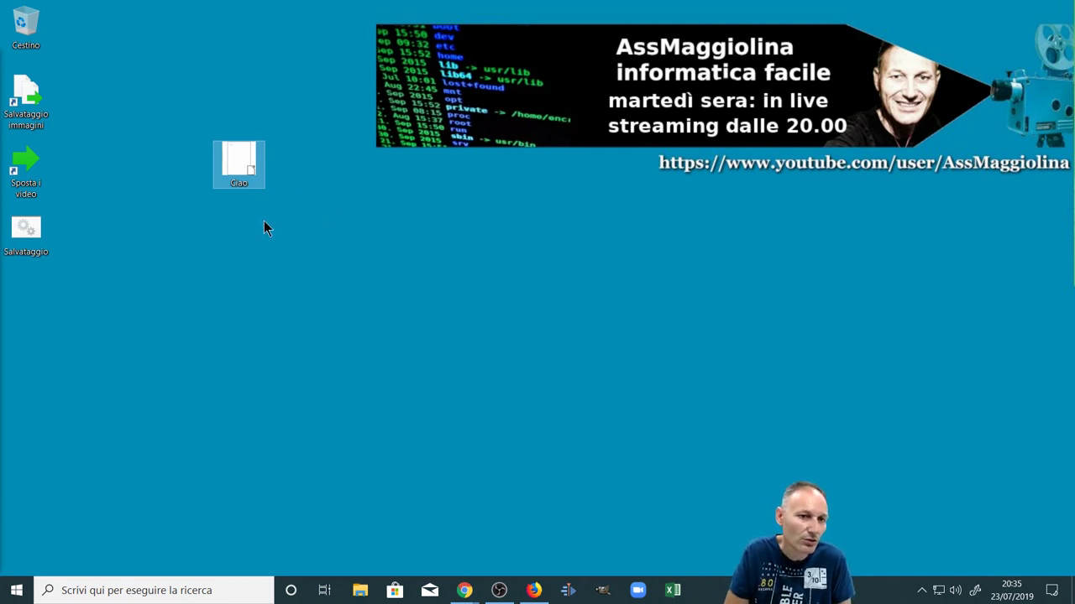
click(241, 181)
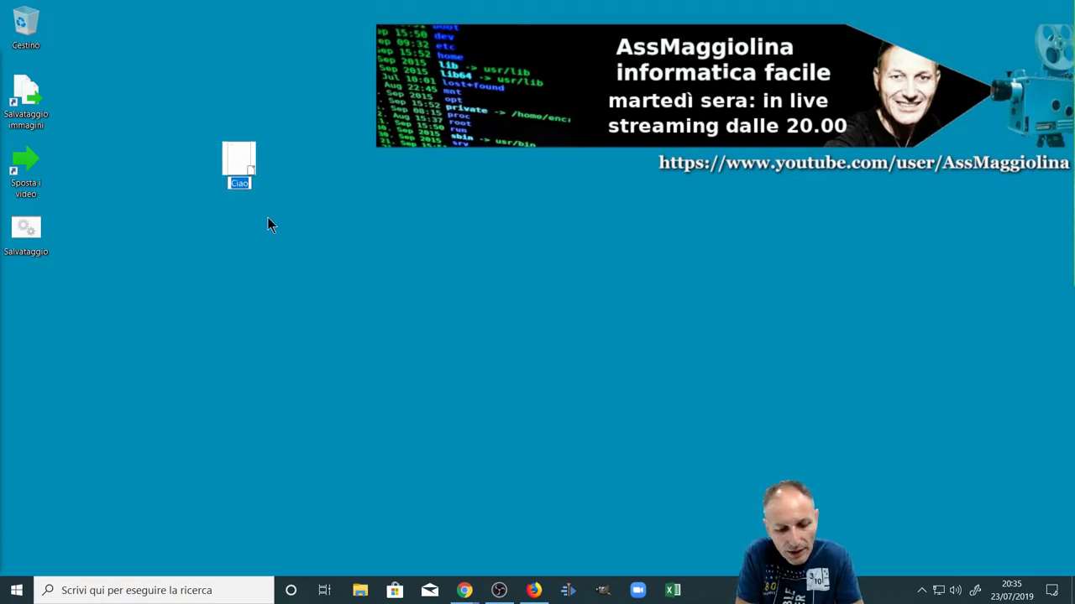
text(Mar)
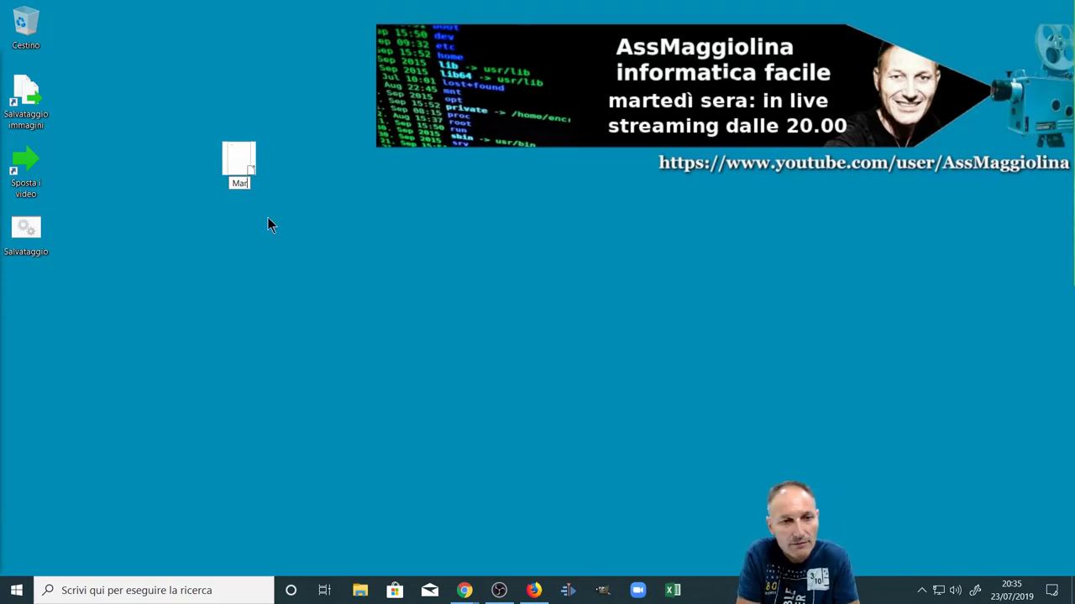
text(co)
key(Return)
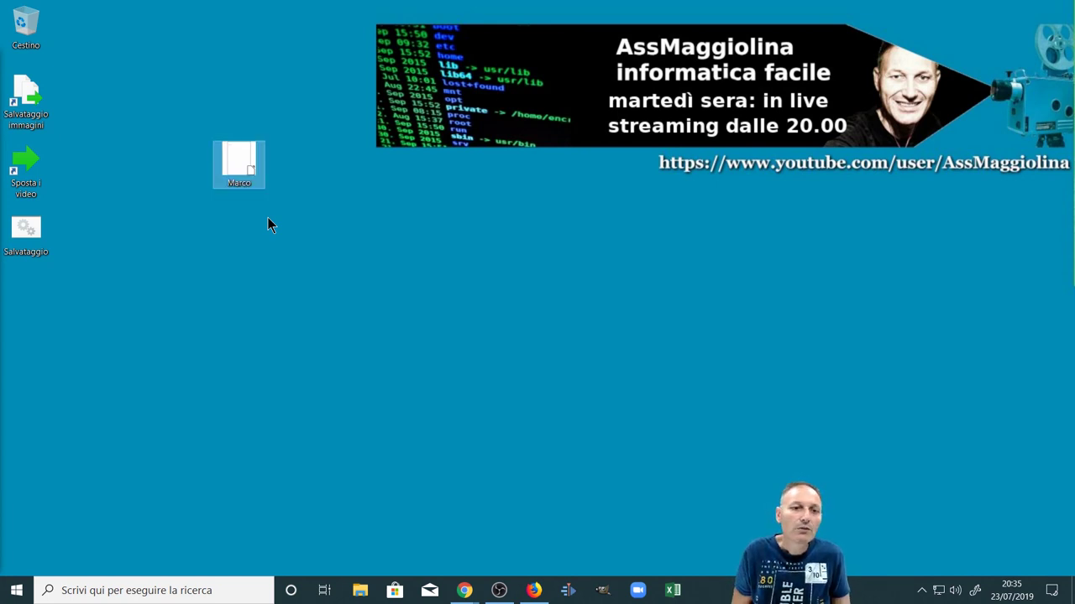
click(281, 331)
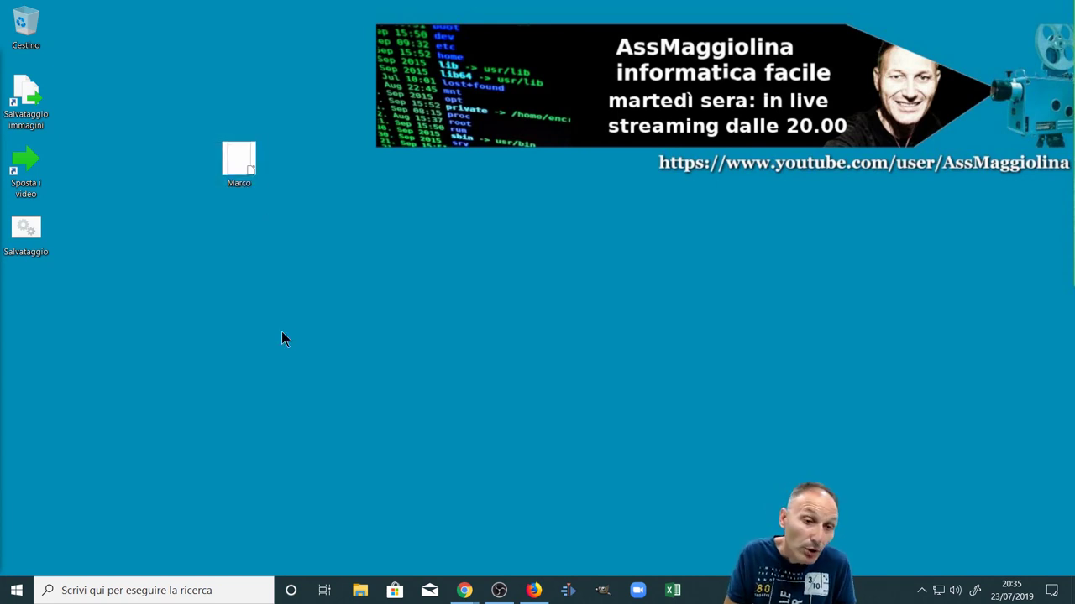
Rename the document on the desktop as Ciao and deselect it
click(242, 185)
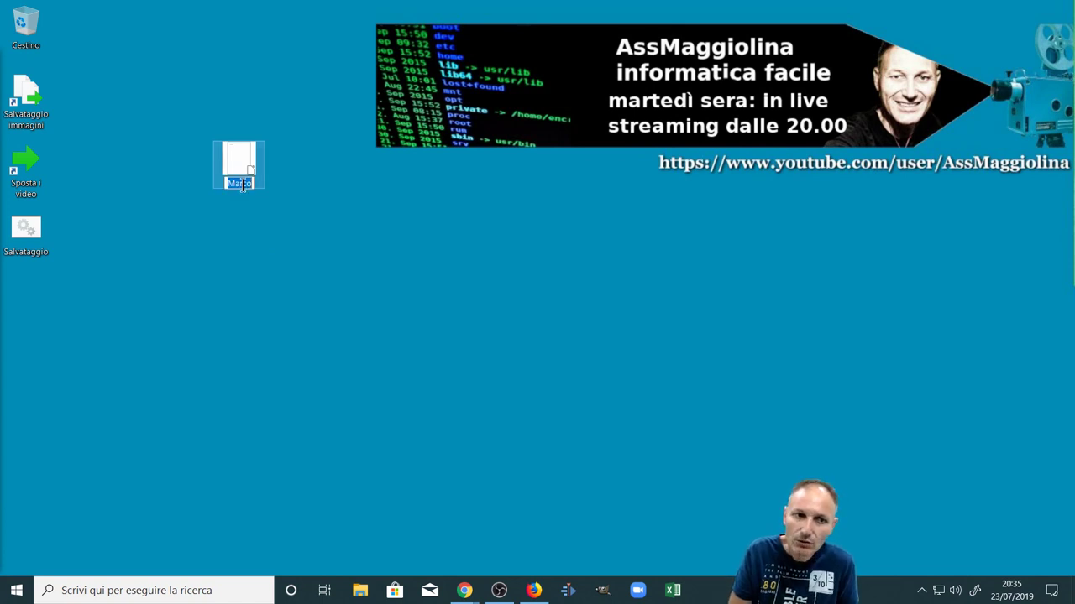
click(285, 327)
click(285, 324)
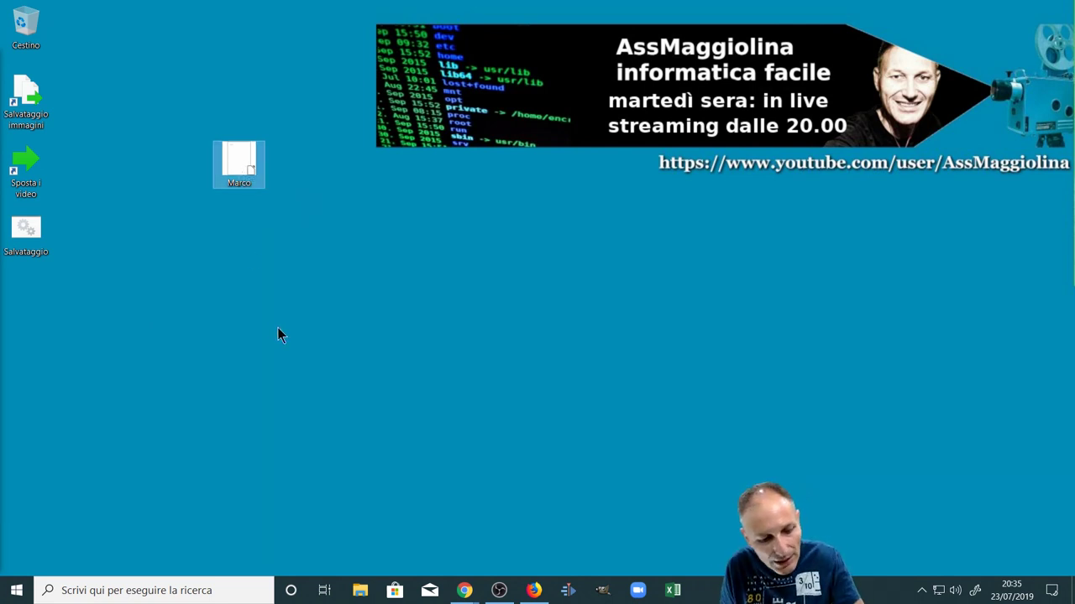
key(F2)
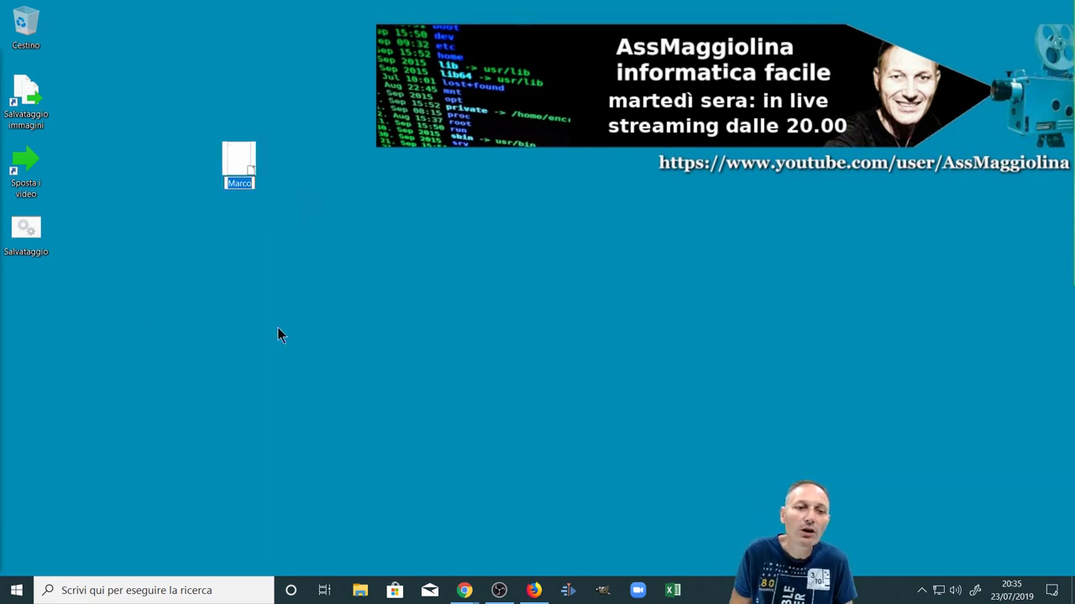
text(Ciao)
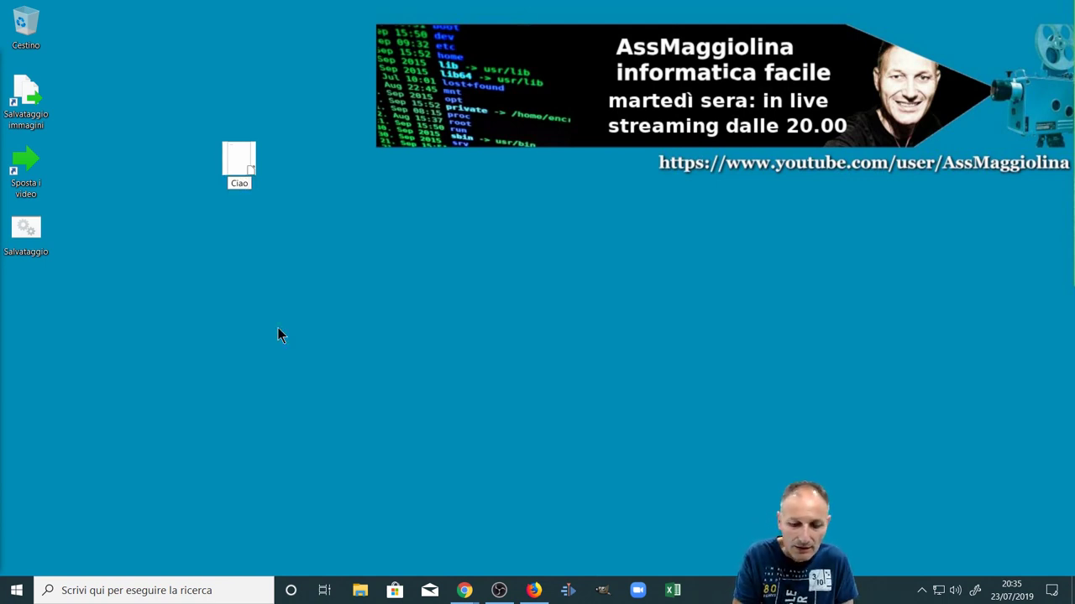
key(Return)
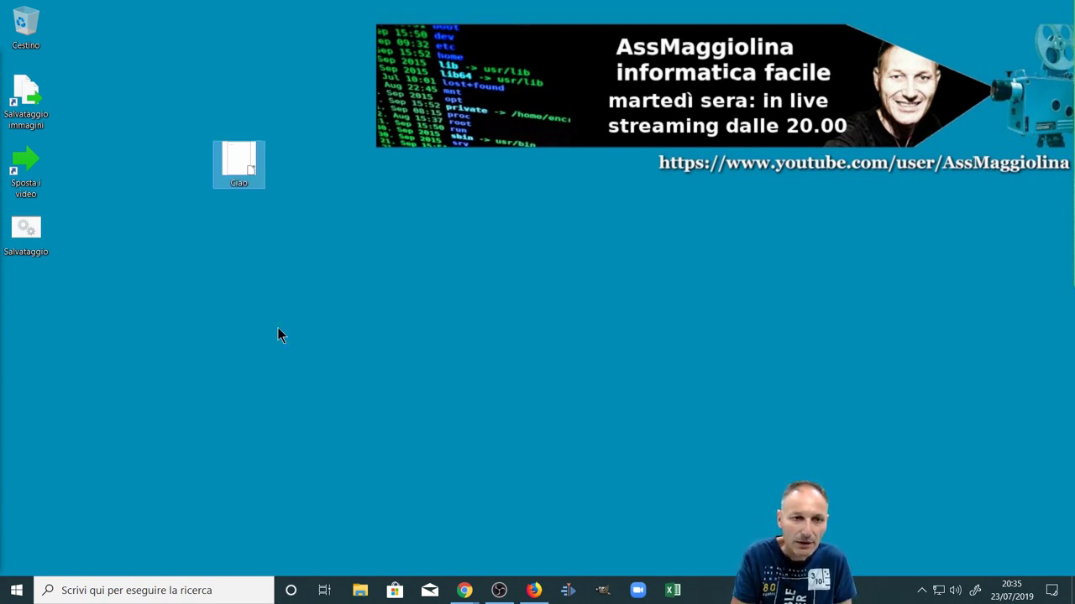
click(230, 311)
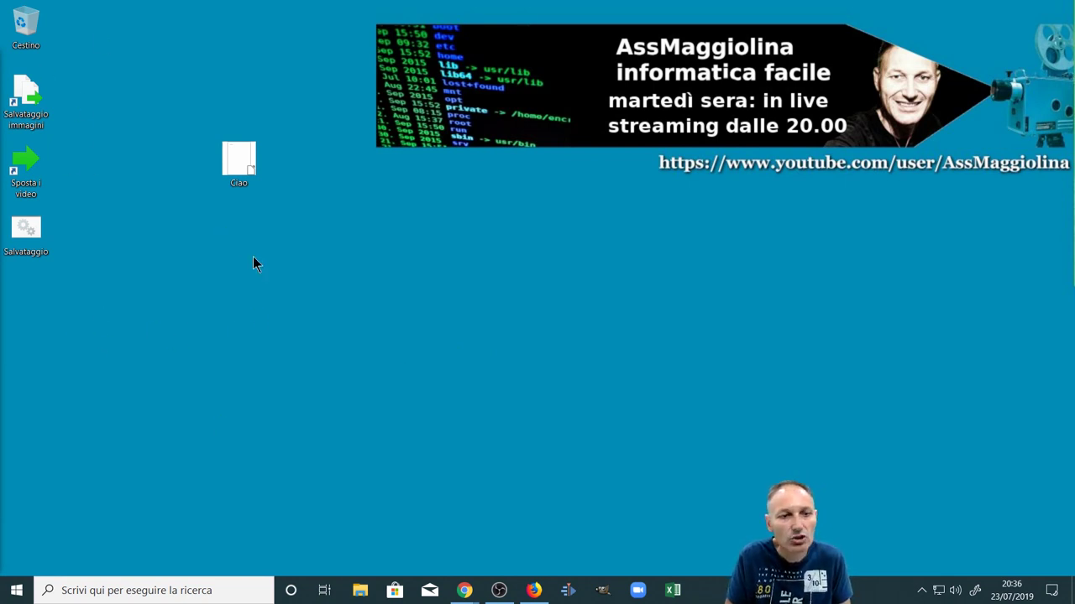
Open the Zoom folder in Documenti, select the Ciao document and clear the selection
click(360, 590)
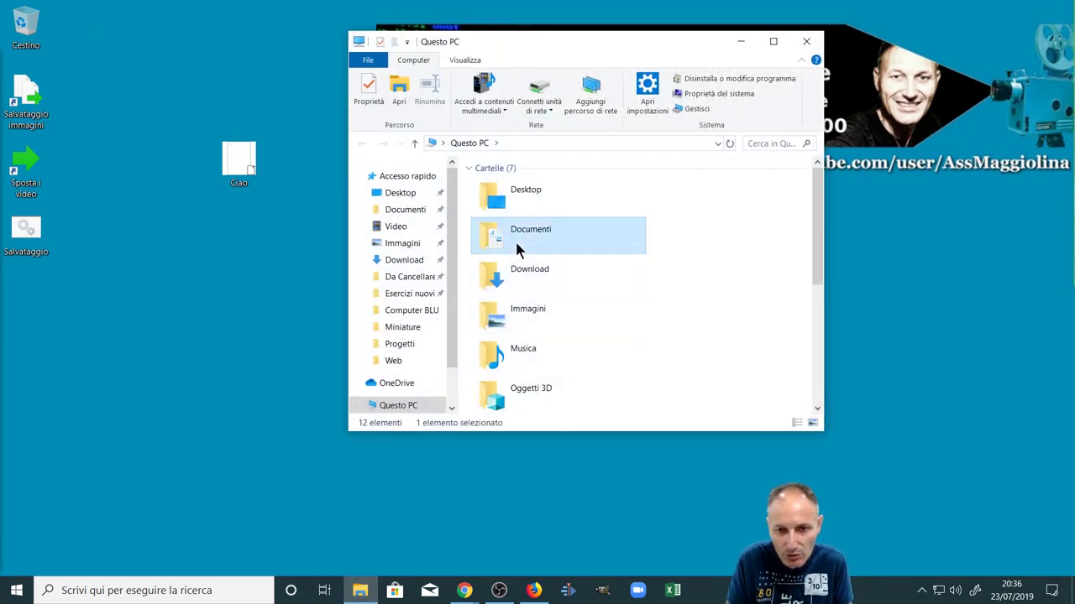
double_click(515, 240)
double_click(510, 238)
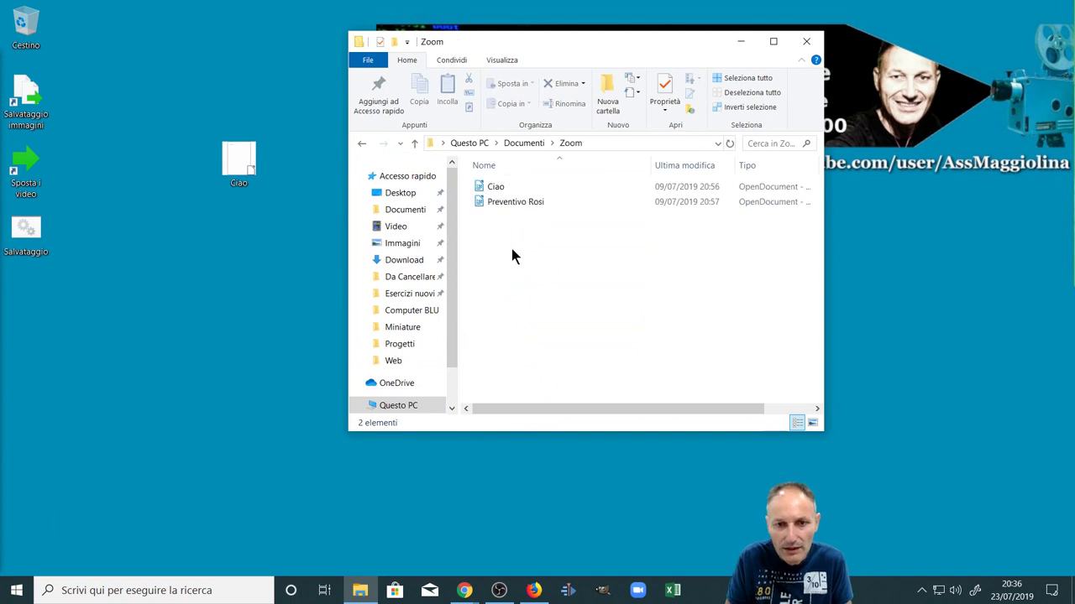
click(482, 192)
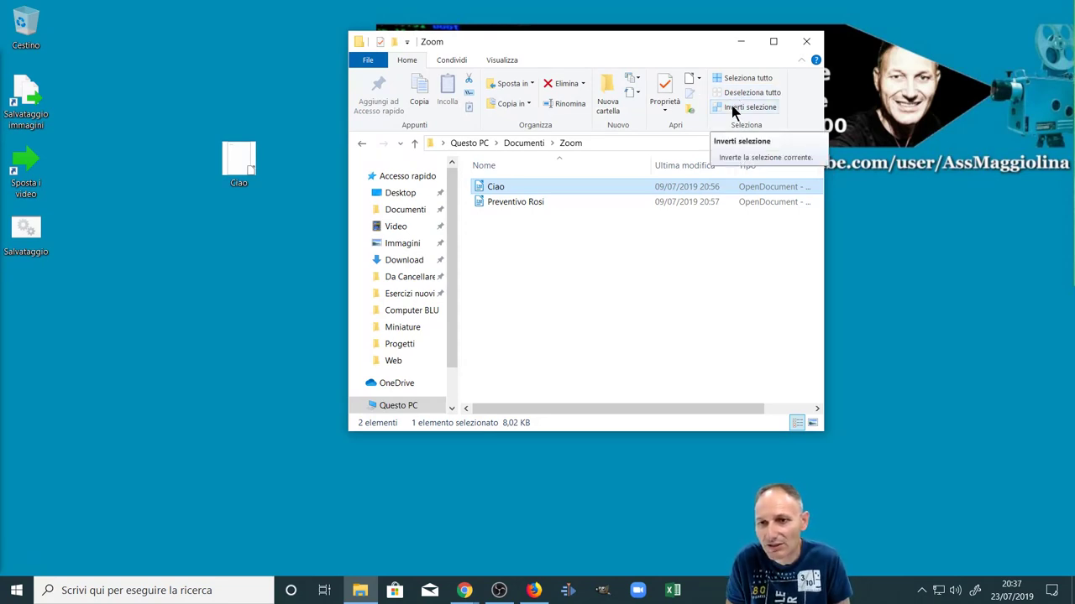
click(470, 81)
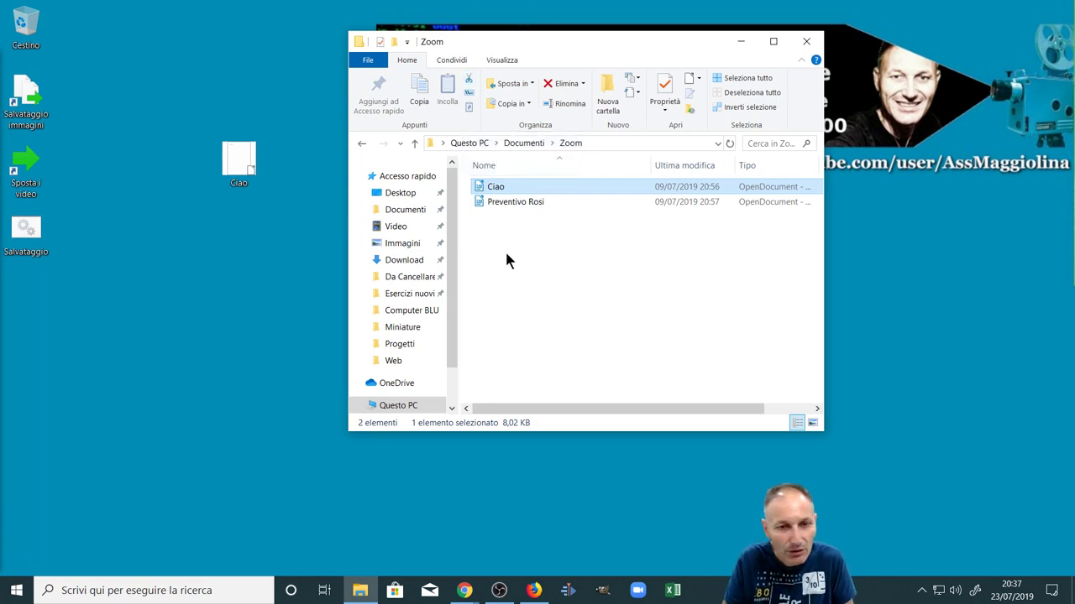
click(516, 285)
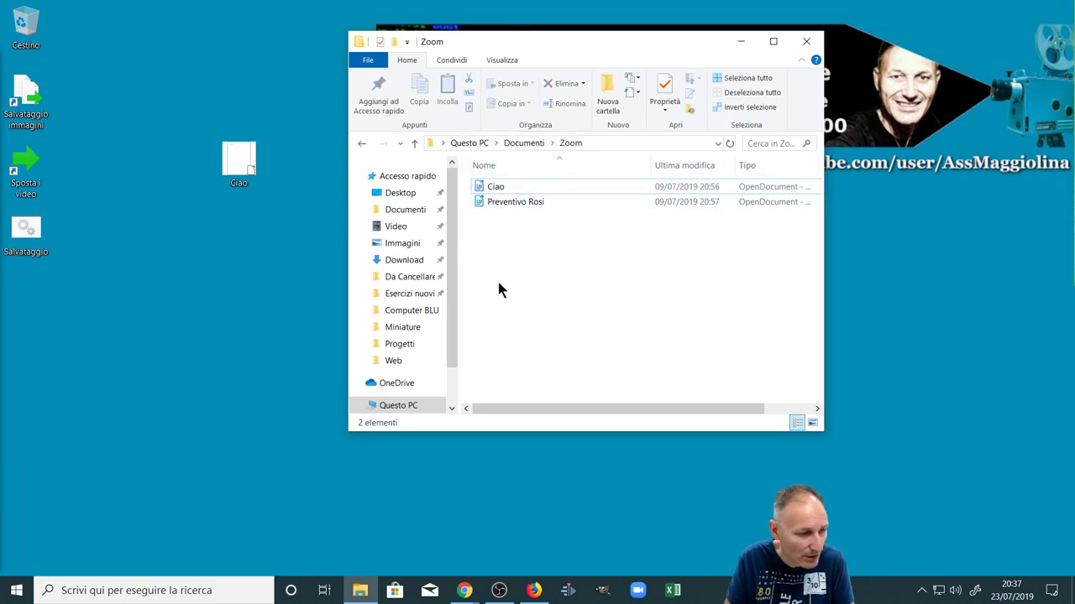
Open the Ciao document's name for editing in the Zoom folder and on the desktop, leaving each edit without entering a new name
right_click(491, 190)
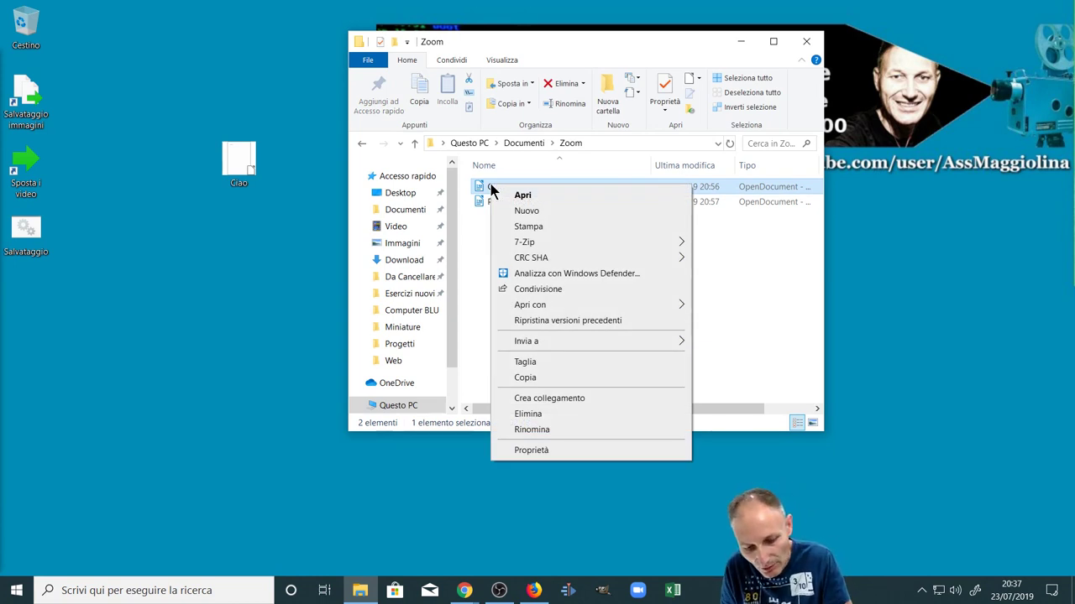
key(m)
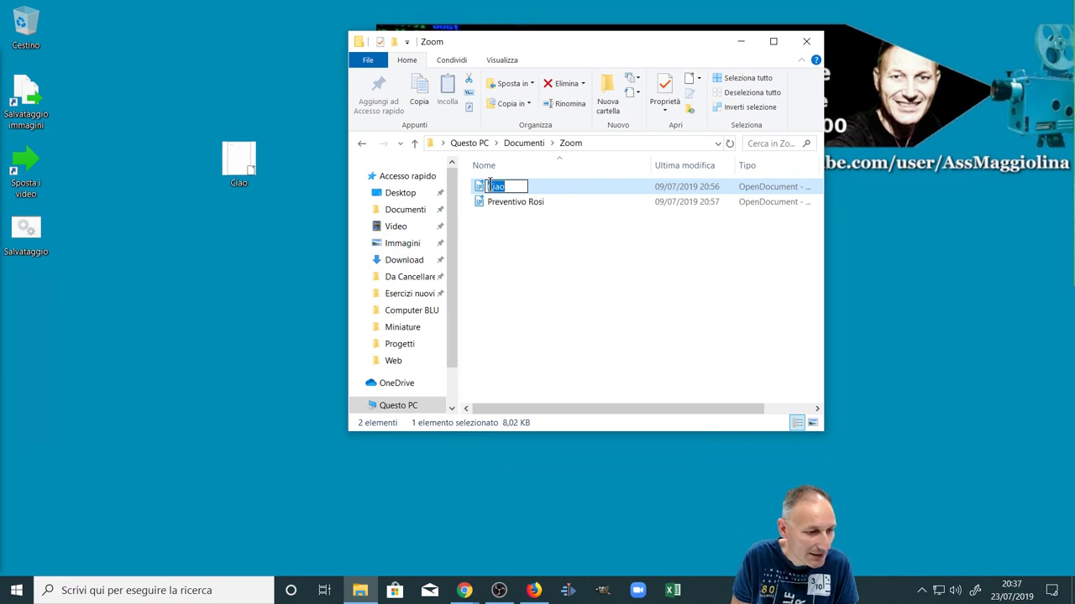
click(510, 283)
right_click(235, 151)
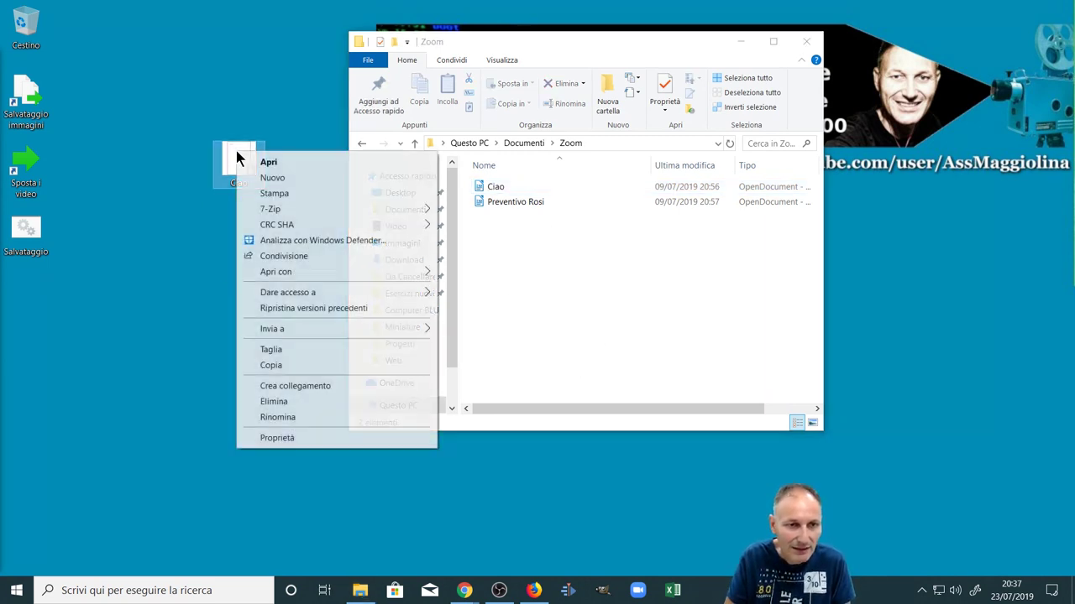
key(m)
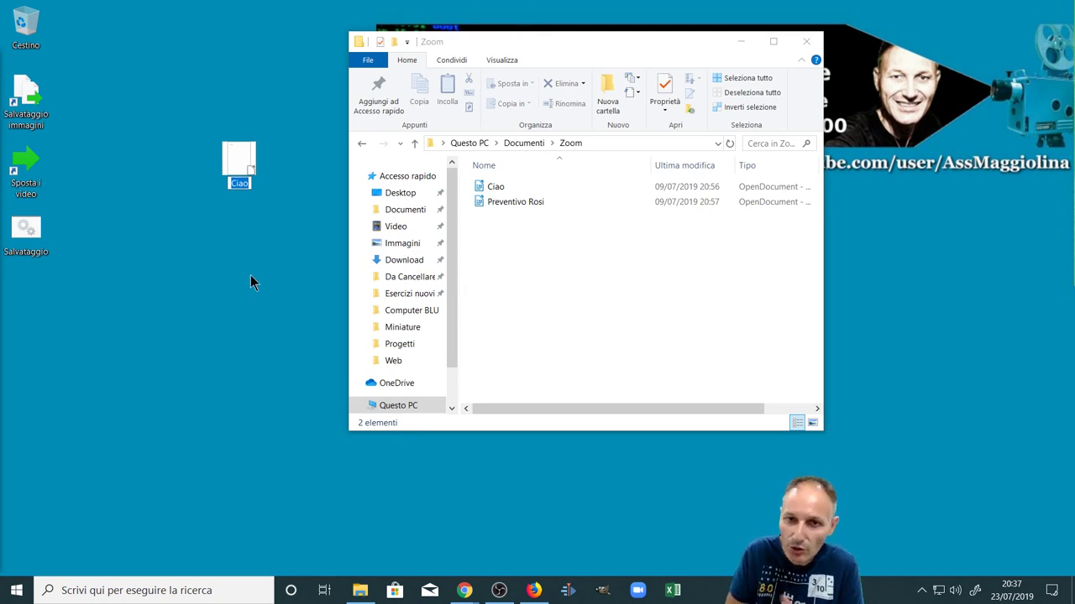
key(Return)
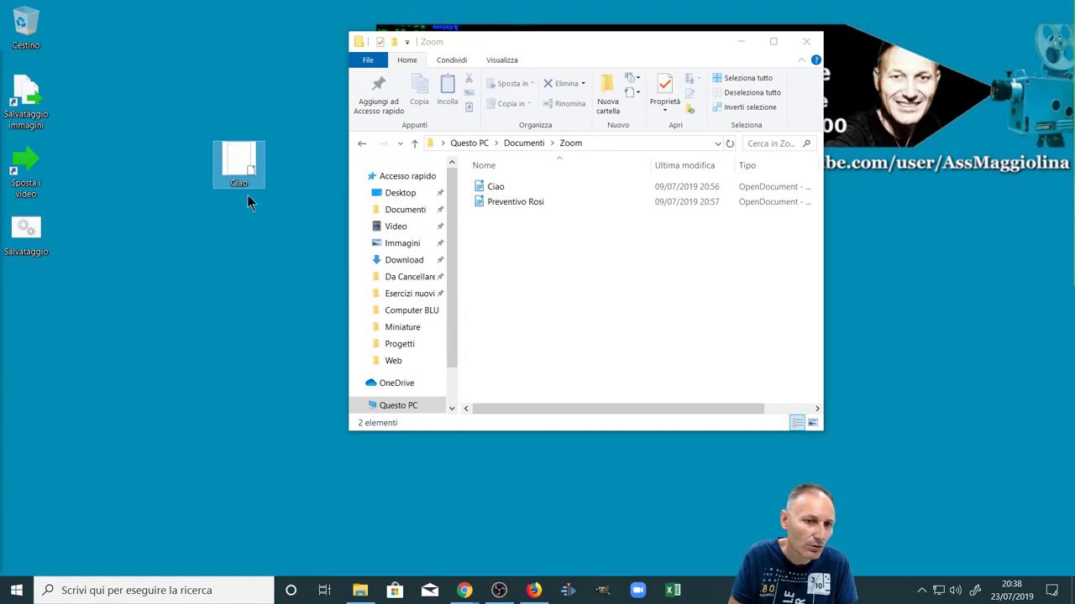
Move the Ciao document from the desktop to the Cestino and close the Zoom folder window
drag(168, 147, 25, 25)
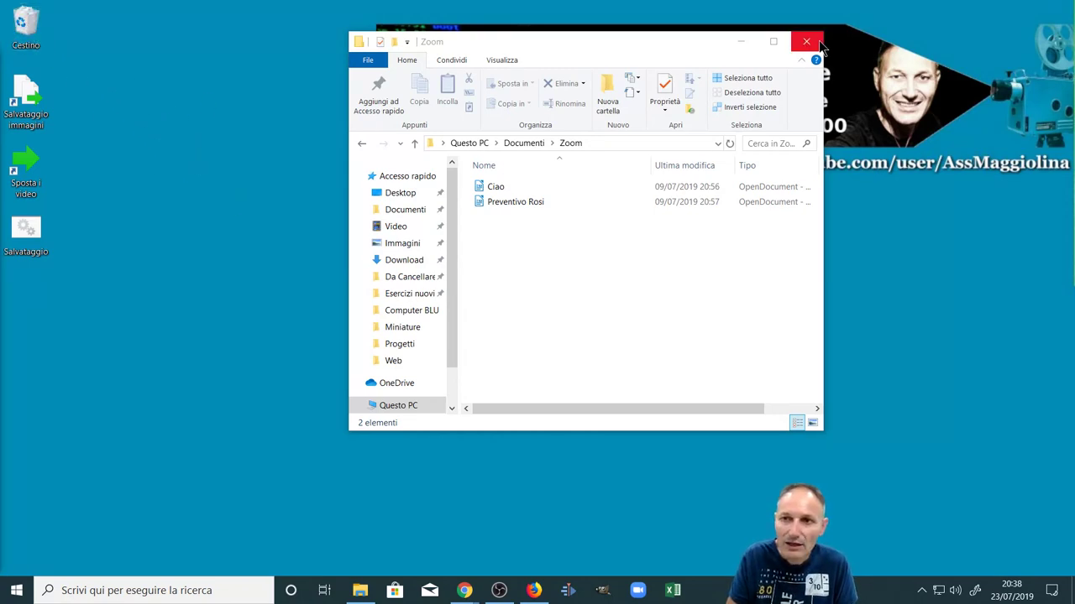
click(809, 41)
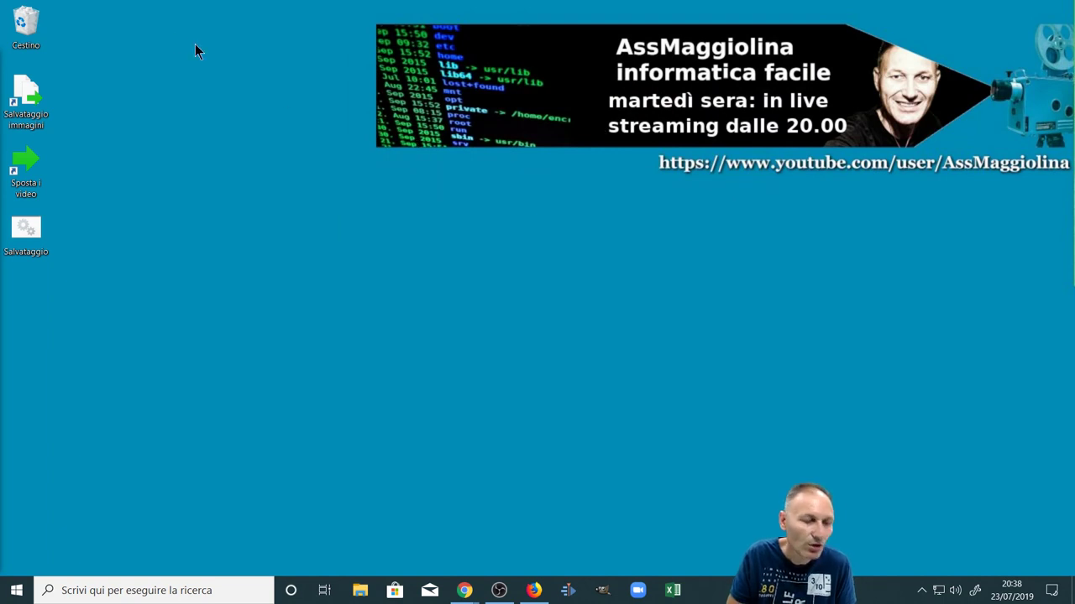
Empty the Cestino and confirm the permanent deletion
right_click(32, 35)
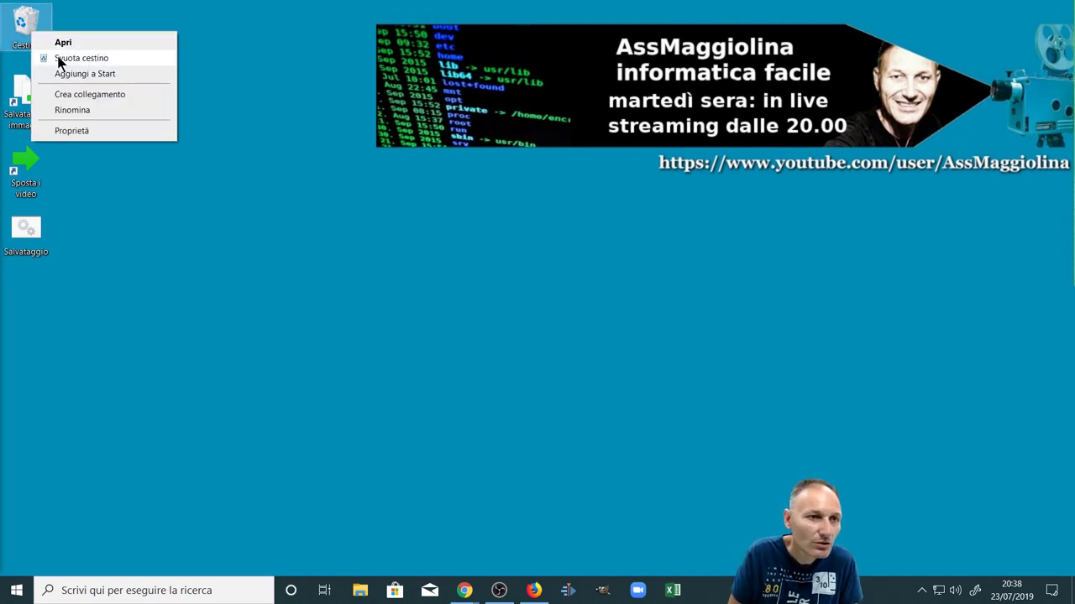
click(60, 58)
click(600, 350)
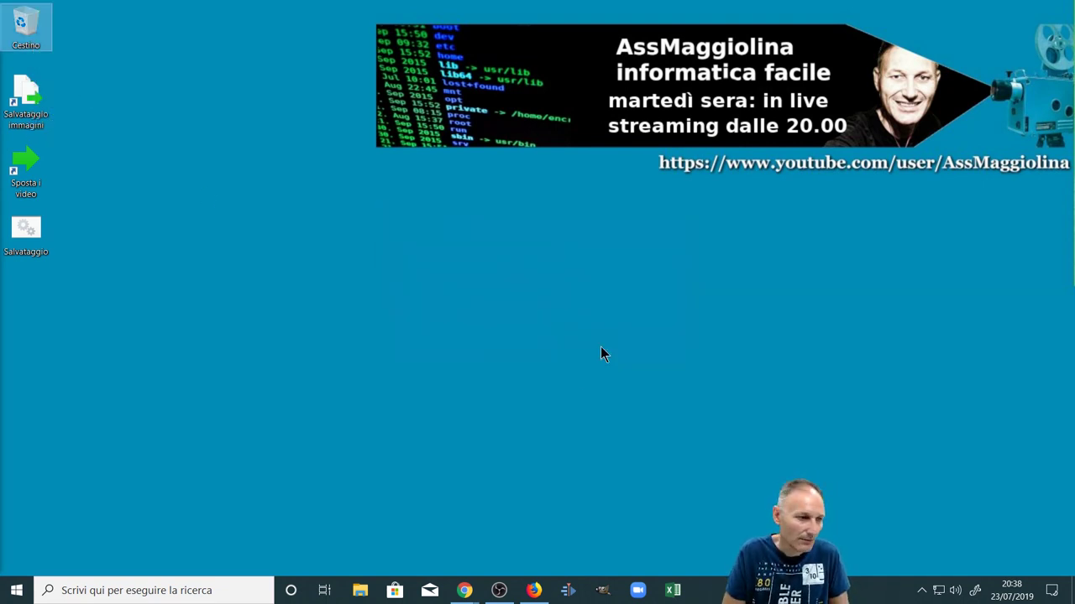